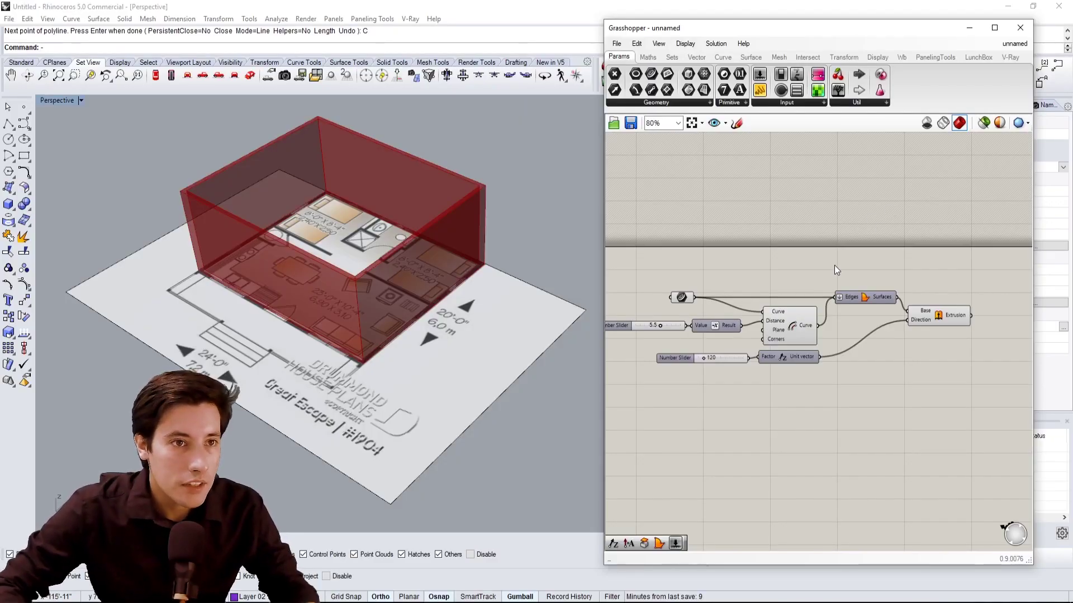
Examine the finished extruded walls over the floor plan image together with the component definition that generates them.
{"action": "right_click_drag", "start_coordinate": [825, 323], "coordinate": [869, 304]}
{"action": "left_click_drag", "start_coordinate": [1014, 350], "coordinate": [669, 219]}
{"action": "left_click", "coordinate": [768, 497]}
{"action": "right_click_drag", "start_coordinate": [320, 277], "coordinate": [381, 278]}
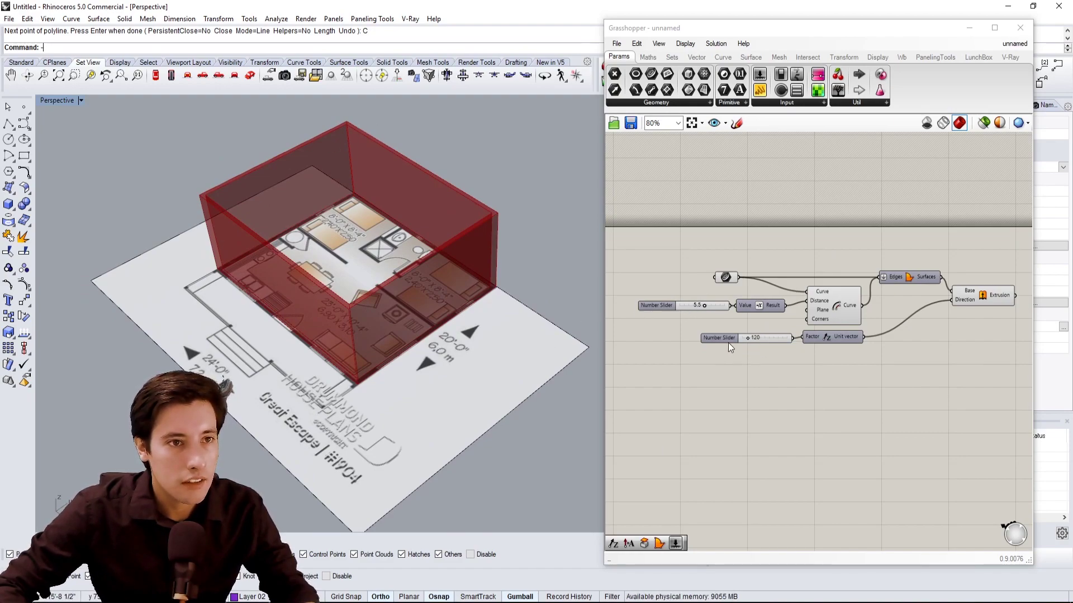
{"action": "mouse_move", "coordinate": [890, 404]}
{"action": "right_mouse_down"}
{"action": "mouse_move", "coordinate": [897, 395]}
{"action": "mouse_move", "coordinate": [881, 393]}
{"action": "right_mouse_up"}
{"action": "right_click_drag", "start_coordinate": [453, 396], "coordinate": [442, 337]}
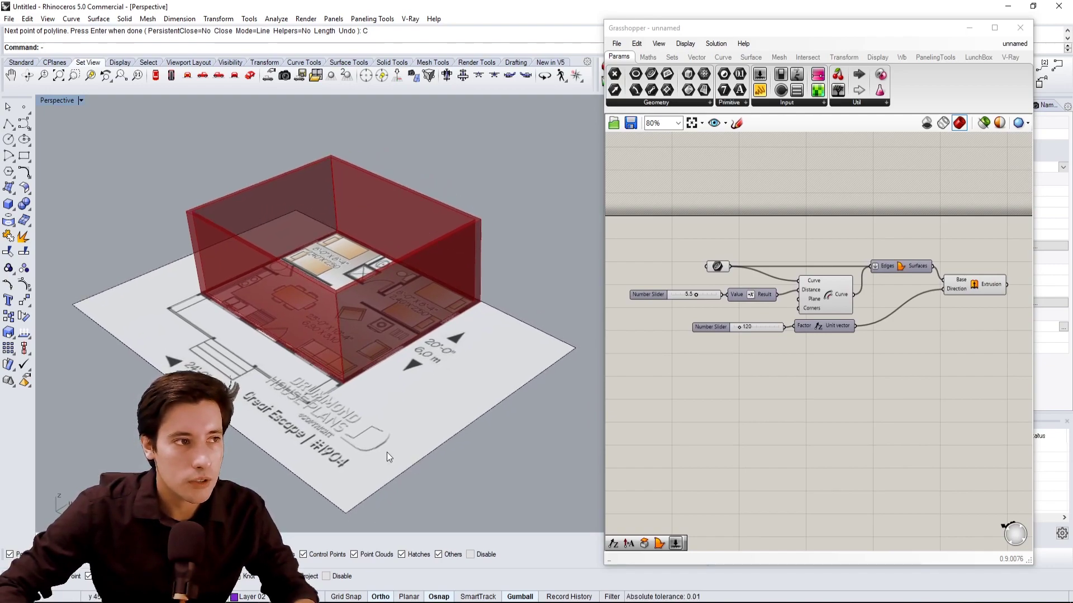
{"action": "right_click_drag", "start_coordinate": [355, 367], "coordinate": [349, 330]}
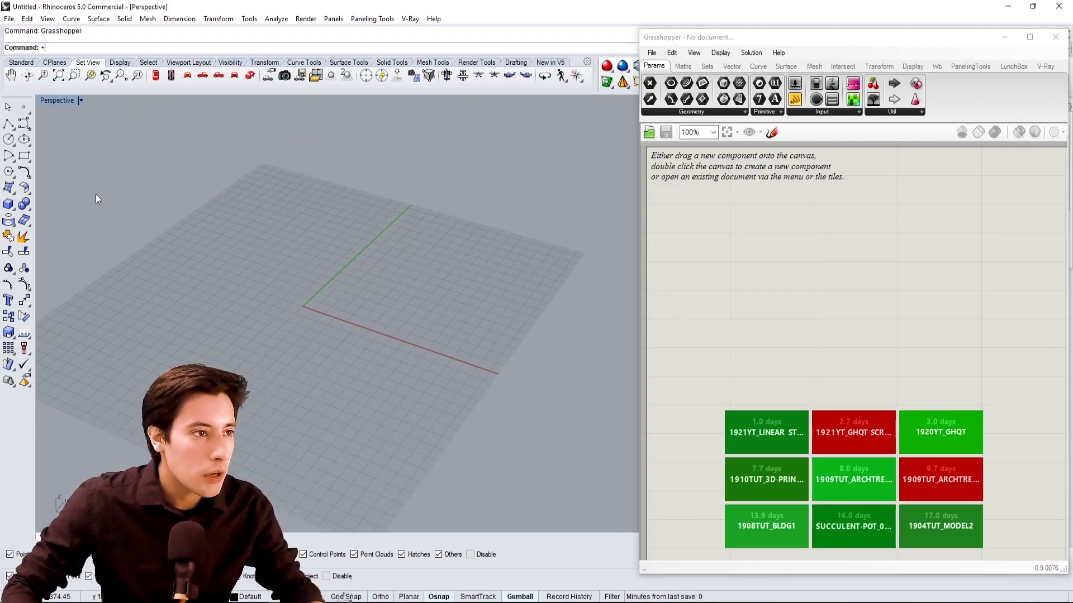
{"action": "right_click_drag", "start_coordinate": [350, 279], "coordinate": [360, 310]}
{"action": "left_click", "coordinate": [8, 123]}
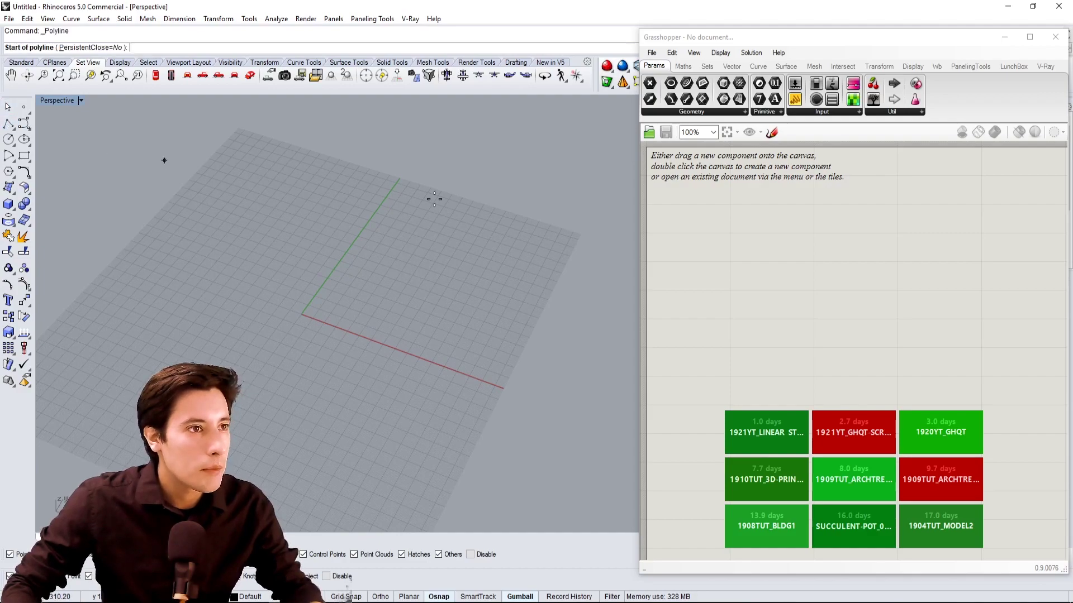
{"action": "key", "text": "Escape"}
Set the document's distance display to feet and inches, keeping inches as the model units.
{"action": "type", "text": "UniTS"}
{"action": "key", "text": "Return"}
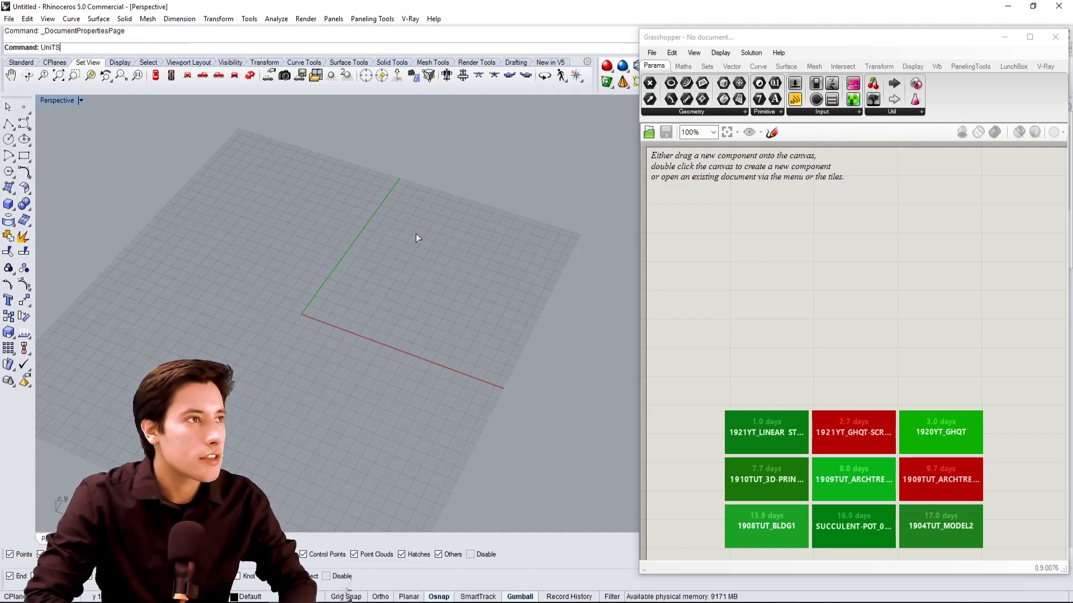
{"action": "key", "text": "Return"}
{"action": "left_click", "coordinate": [317, 210]}
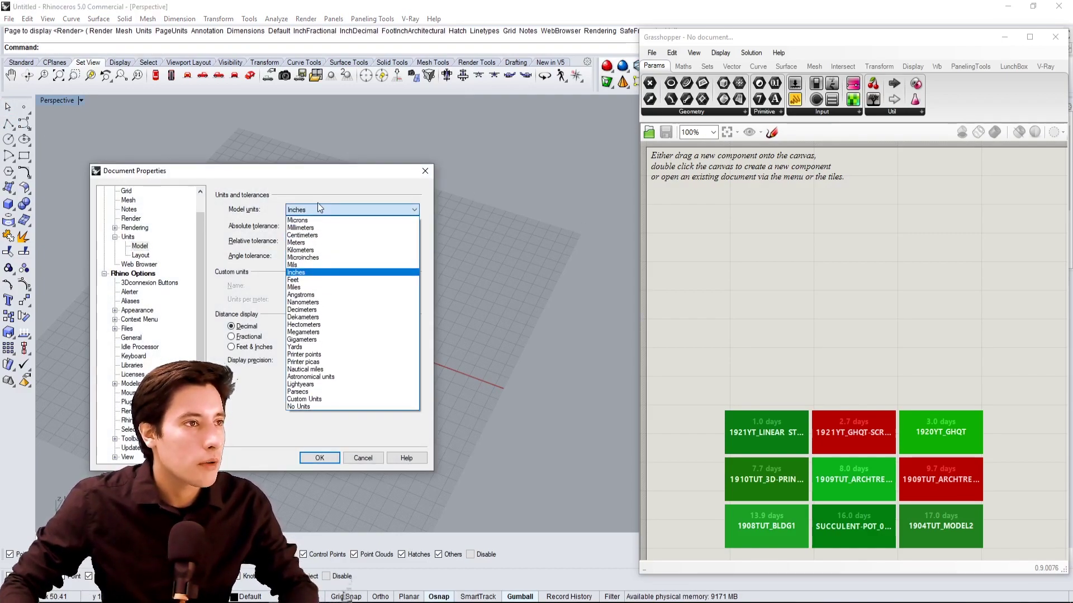
{"action": "left_click", "coordinate": [269, 348]}
{"action": "left_click", "coordinate": [231, 347]}
{"action": "left_click", "coordinate": [319, 457]}
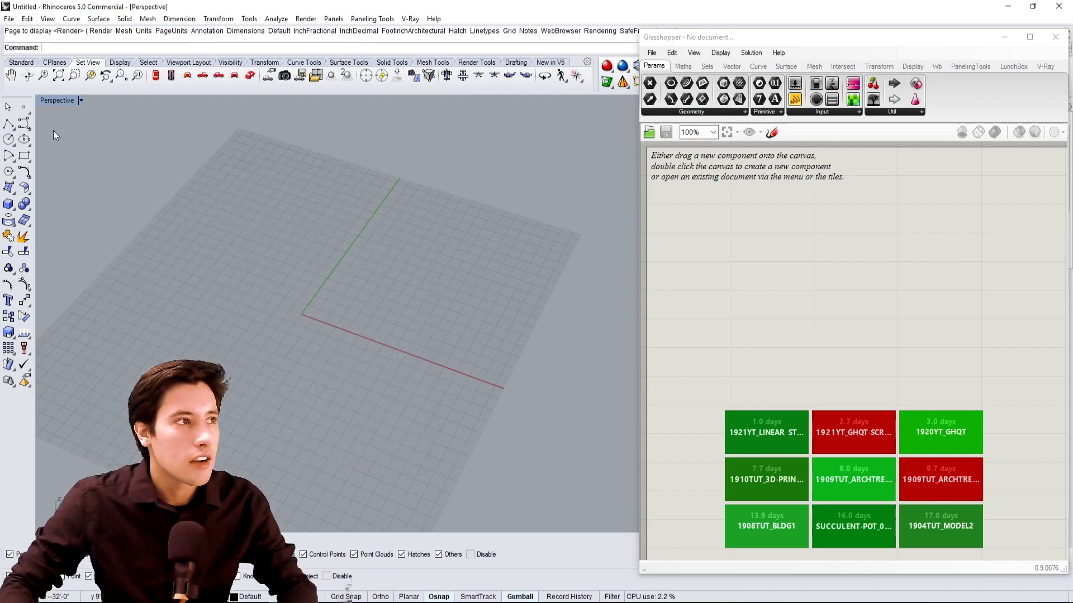
Start a polyline near the grid origin with Ortho on and make its first segment along the X direction 30 feet long.
{"action": "left_click", "coordinate": [8, 123]}
{"action": "left_click", "coordinate": [358, 308]}
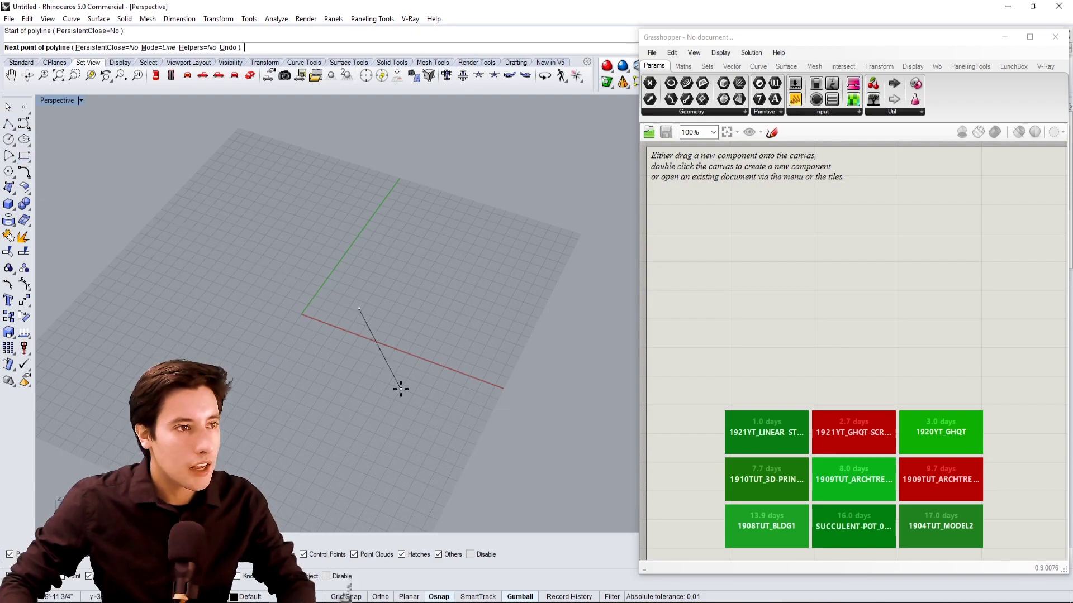
{"action": "key", "text": "F8"}
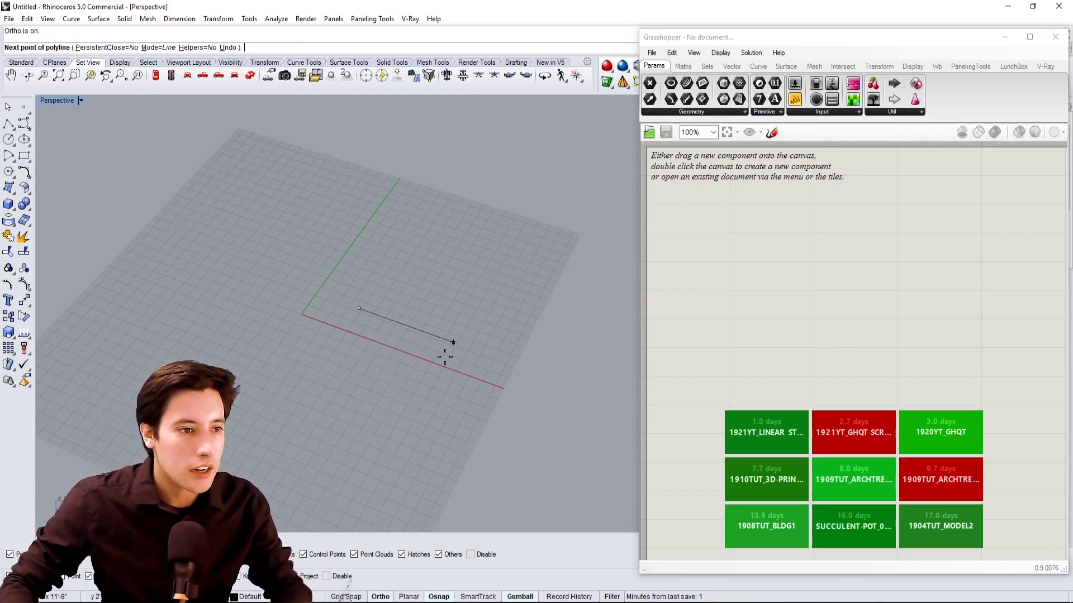
{"action": "scroll", "coordinate": [446, 356], "scroll_direction": "down", "scroll_amount": 1}
{"action": "scroll", "coordinate": [450, 353], "scroll_direction": "down", "scroll_amount": 2}
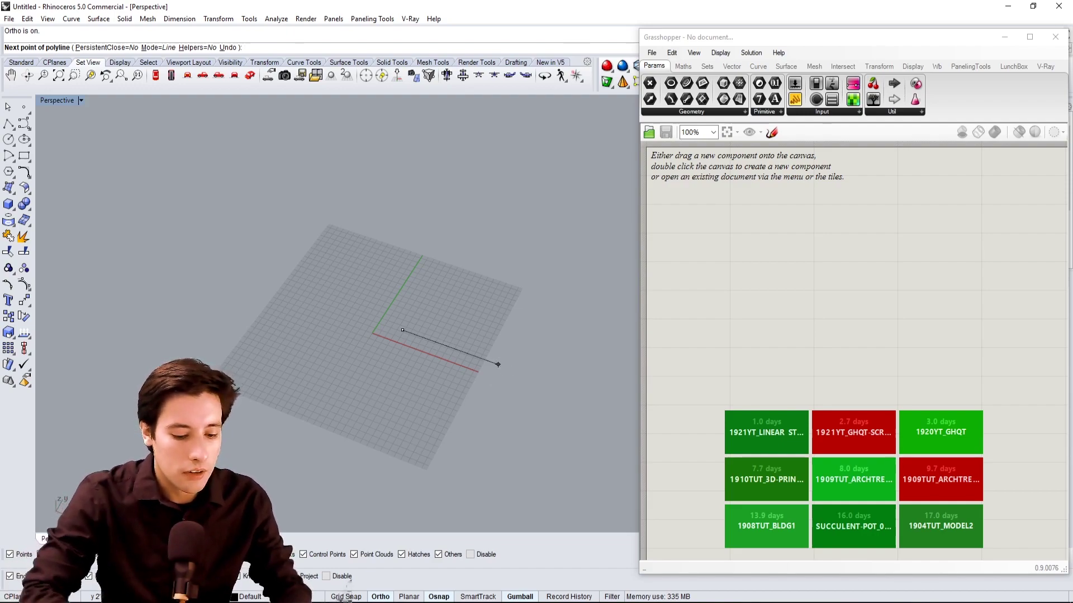
{"action": "type", "text": "30"}
{"action": "key", "text": "Return"}
{"action": "scroll", "coordinate": [537, 331], "scroll_direction": "down", "scroll_amount": 2}
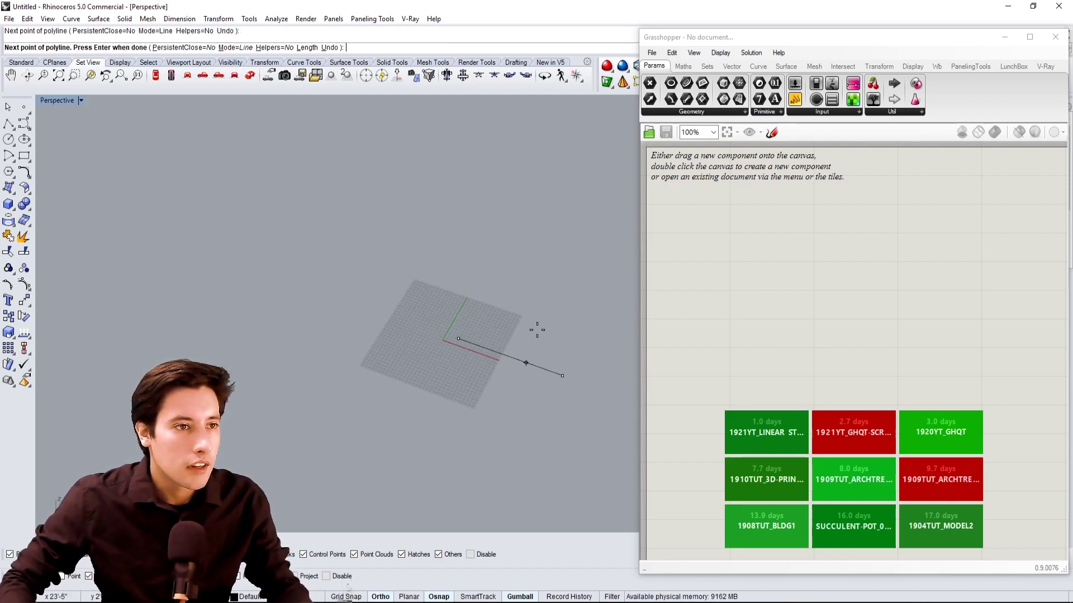
Continue the polyline with perpendicular segments around a stepped building footprint and close it back to its start point.
{"action": "left_click", "coordinate": [568, 318]}
{"action": "scroll", "coordinate": [576, 316], "scroll_direction": "down", "scroll_amount": 6}
{"action": "right_click_drag", "start_coordinate": [584, 313], "coordinate": [416, 340], "text": "shift"}
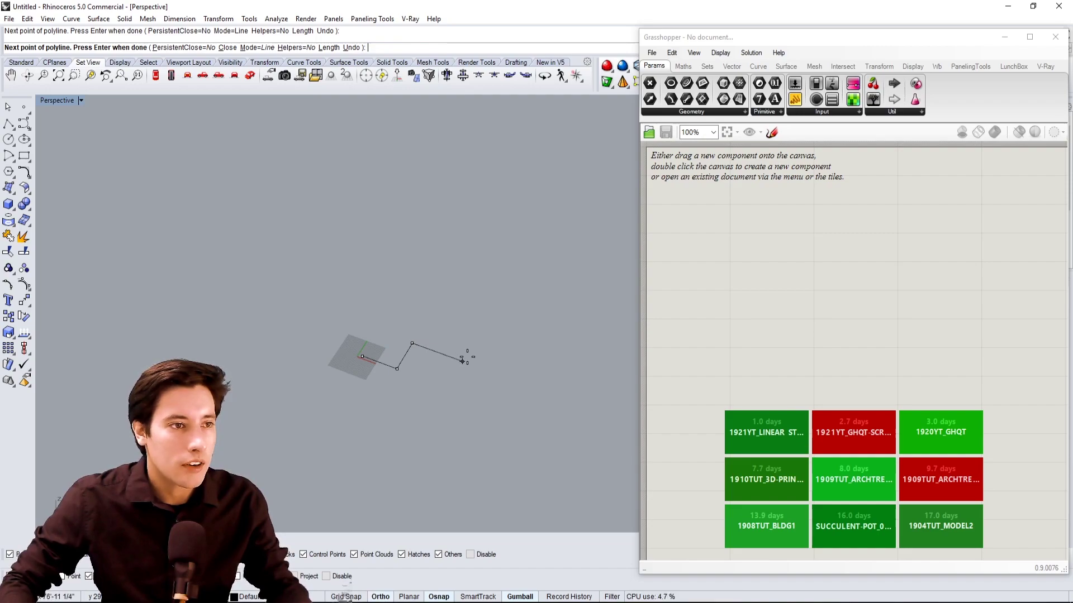
{"action": "left_click", "coordinate": [468, 357]}
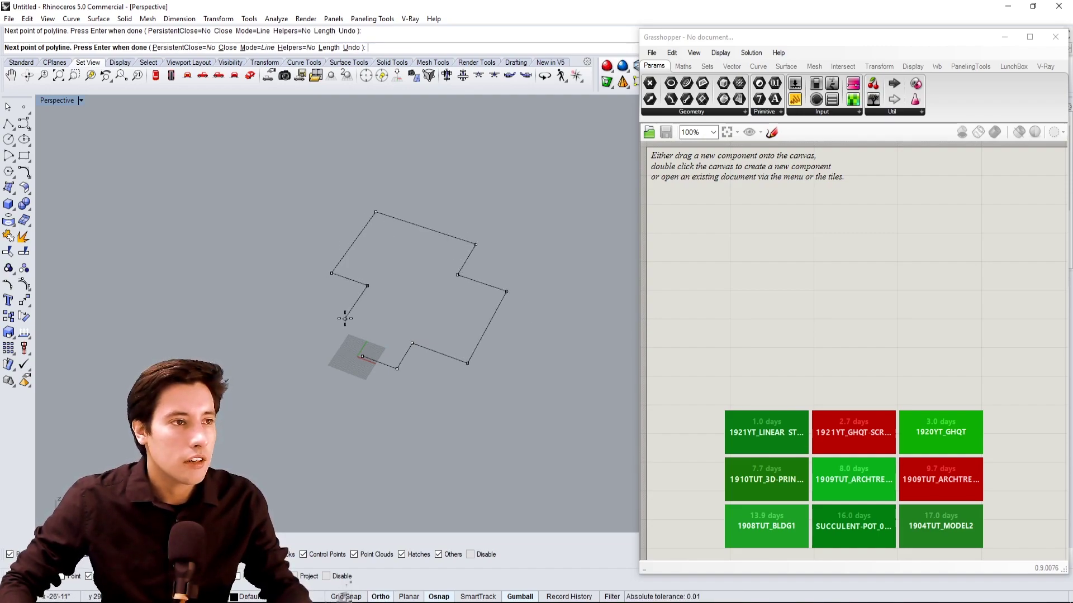
{"action": "key", "text": "Return"}
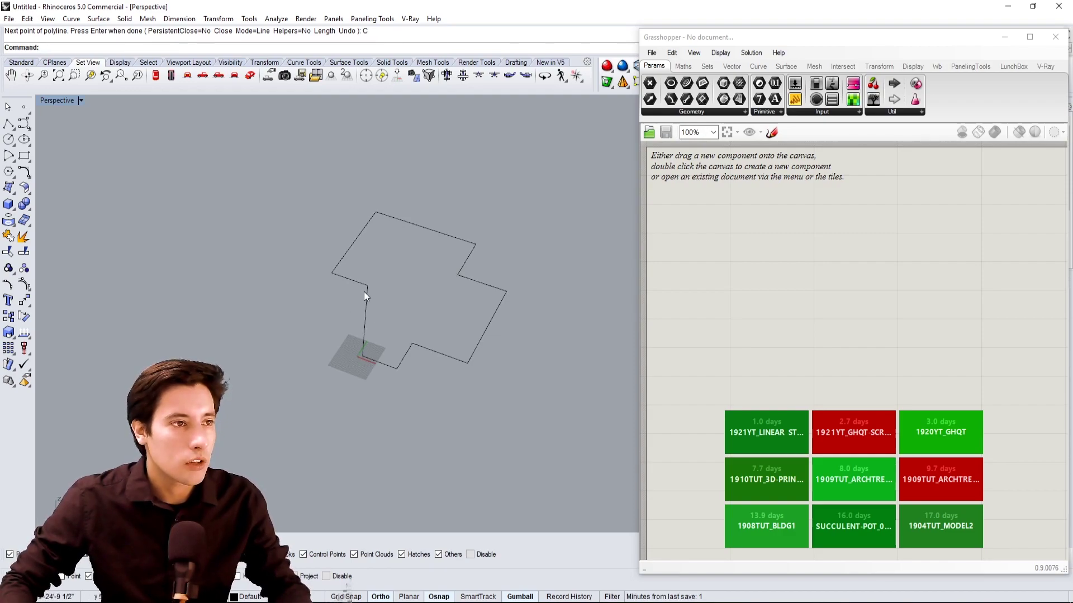
{"action": "left_click", "coordinate": [366, 306]}
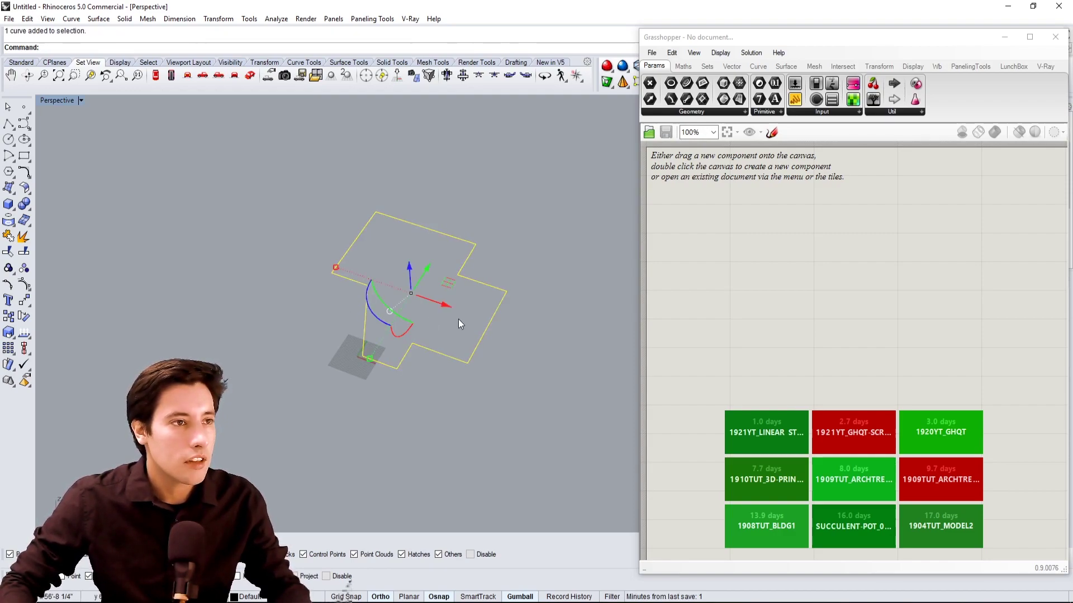
{"action": "left_click", "coordinate": [512, 359]}
{"action": "right_click_drag", "start_coordinate": [415, 388], "coordinate": [421, 348]}
{"action": "scroll", "coordinate": [421, 348], "scroll_direction": "up", "scroll_amount": 6}
{"action": "left_click", "coordinate": [437, 357]}
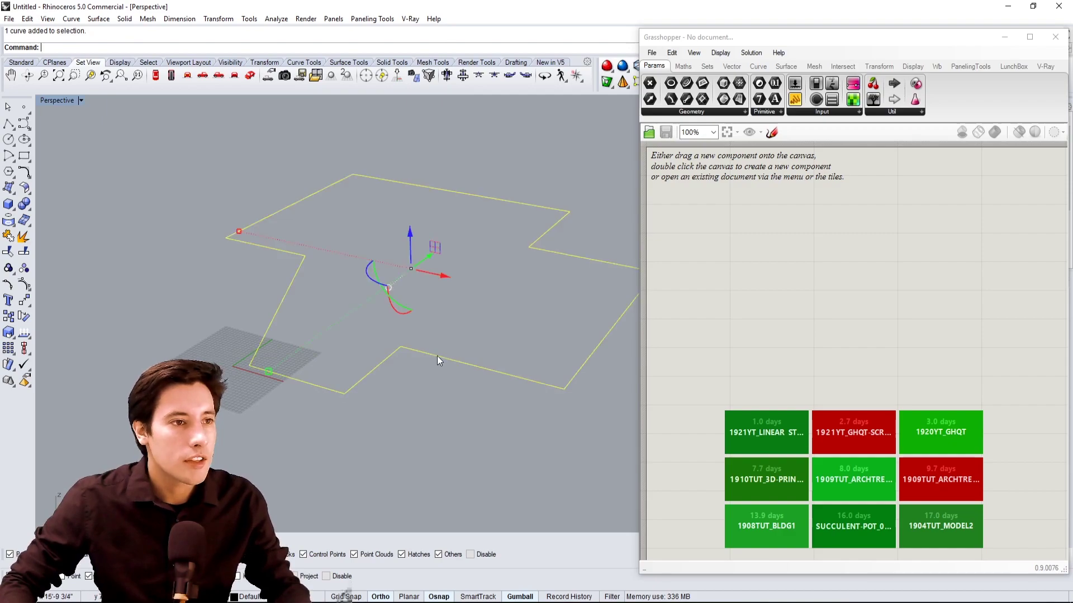
{"action": "right_click_drag", "start_coordinate": [501, 344], "coordinate": [466, 304]}
{"action": "left_click", "coordinate": [475, 302]}
Add a Curve parameter to the Grasshopper canvas and set the drawn footprint outline as its one curve.
{"action": "double_click", "coordinate": [715, 294]}
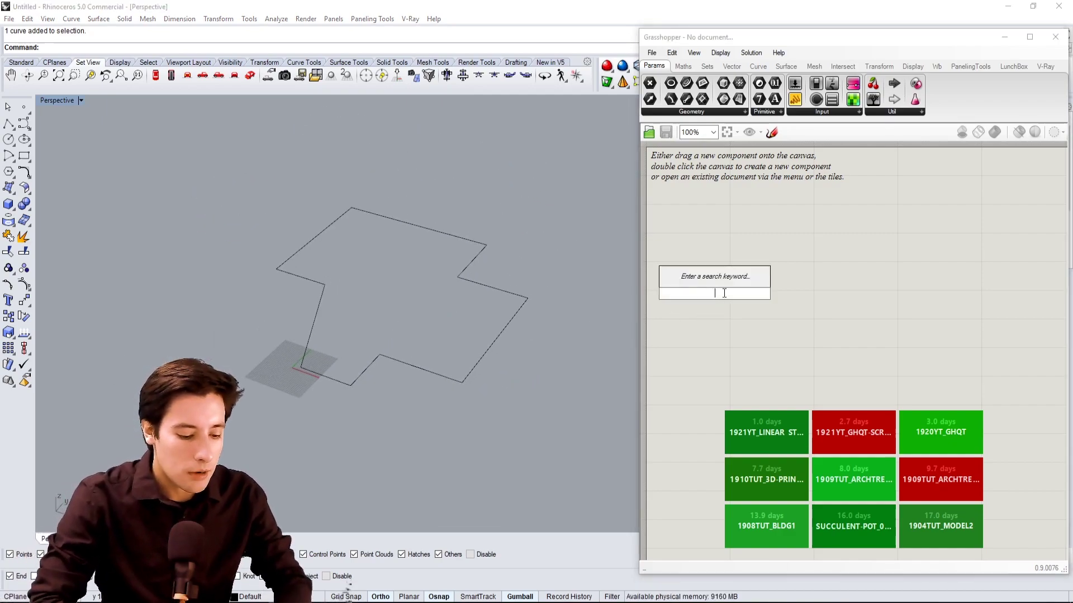
{"action": "type", "text": "CUR"}
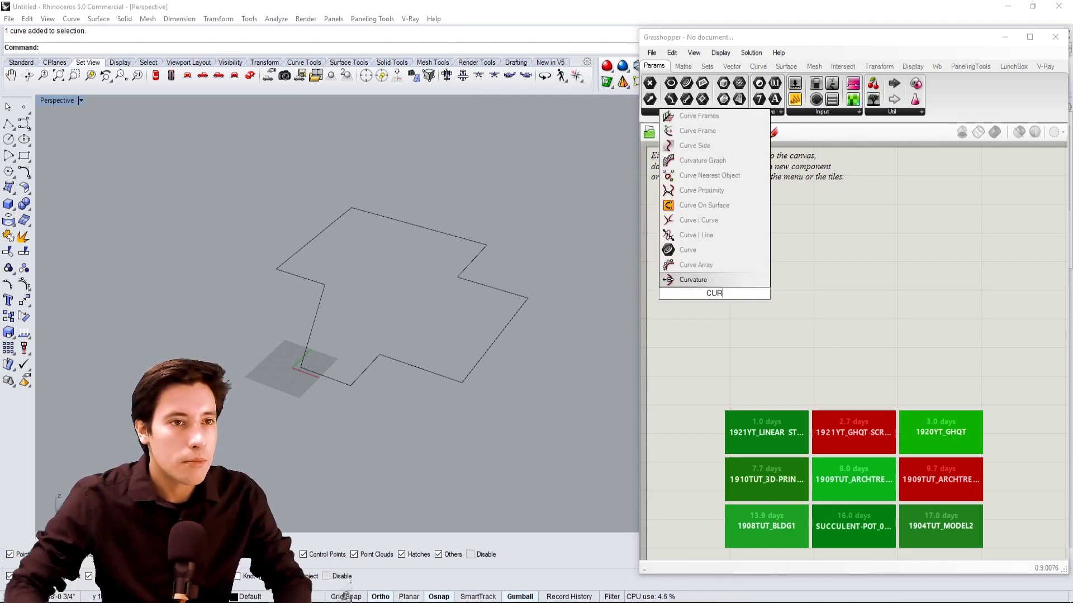
{"action": "left_click", "coordinate": [688, 249]}
{"action": "left_click_drag", "start_coordinate": [545, 330], "coordinate": [491, 307]}
{"action": "right_click", "coordinate": [715, 294]}
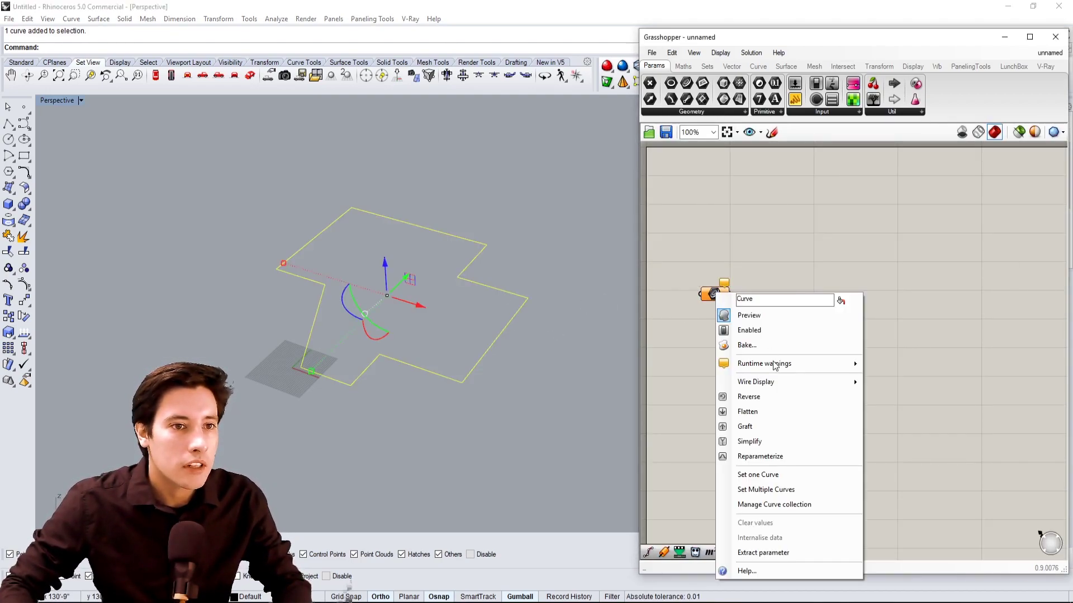
{"action": "left_click", "coordinate": [780, 479]}
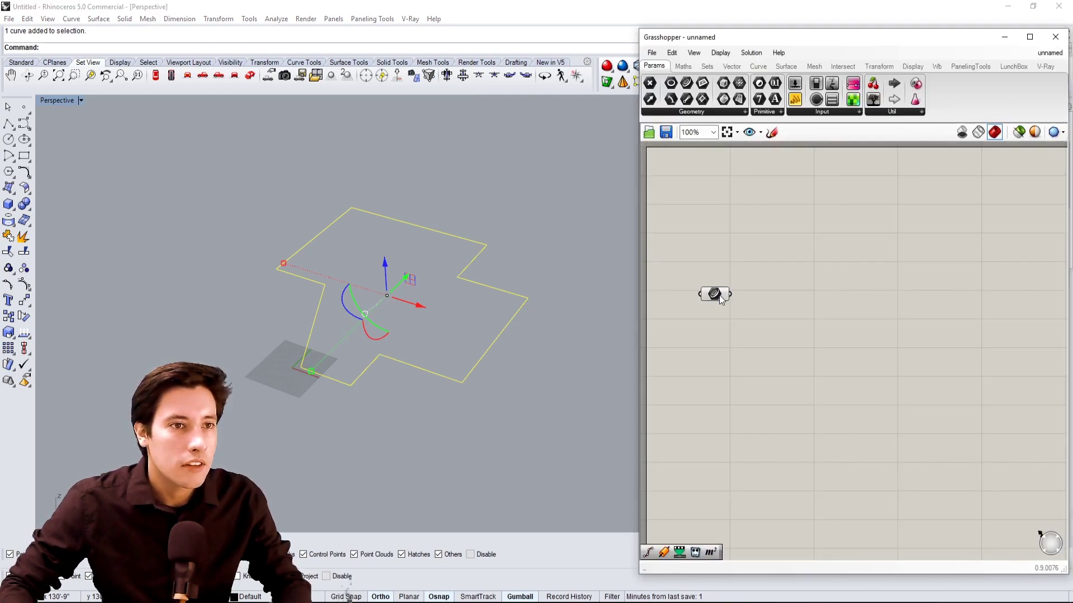
Hide the source outline in Rhino and reposition the Curve parameter on the Grasshopper canvas.
{"action": "left_click_drag", "start_coordinate": [719, 295], "coordinate": [770, 248]}
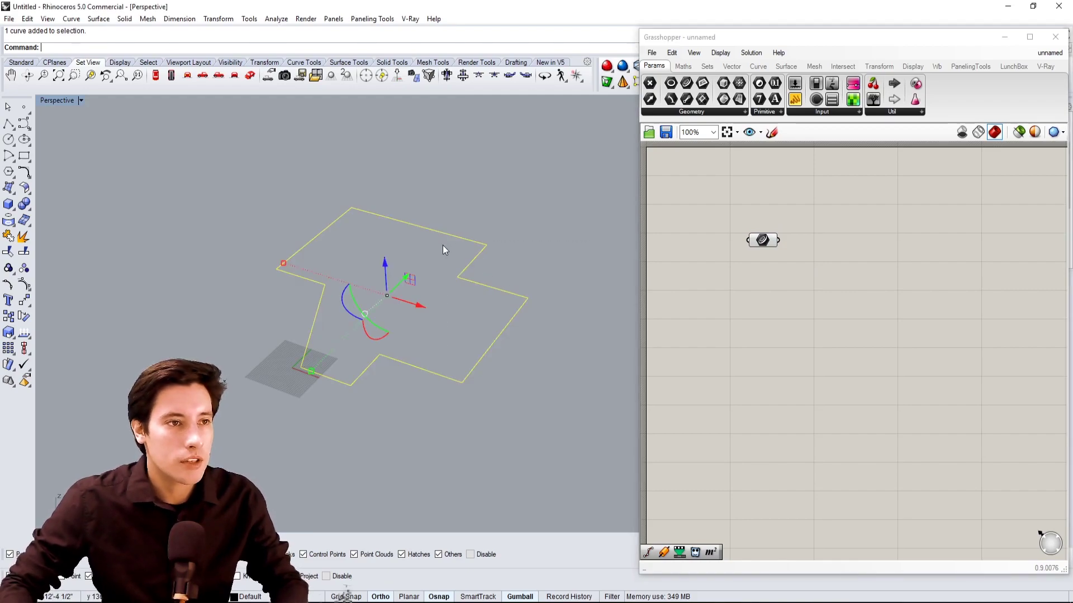
{"action": "key", "text": "ctrl+h"}
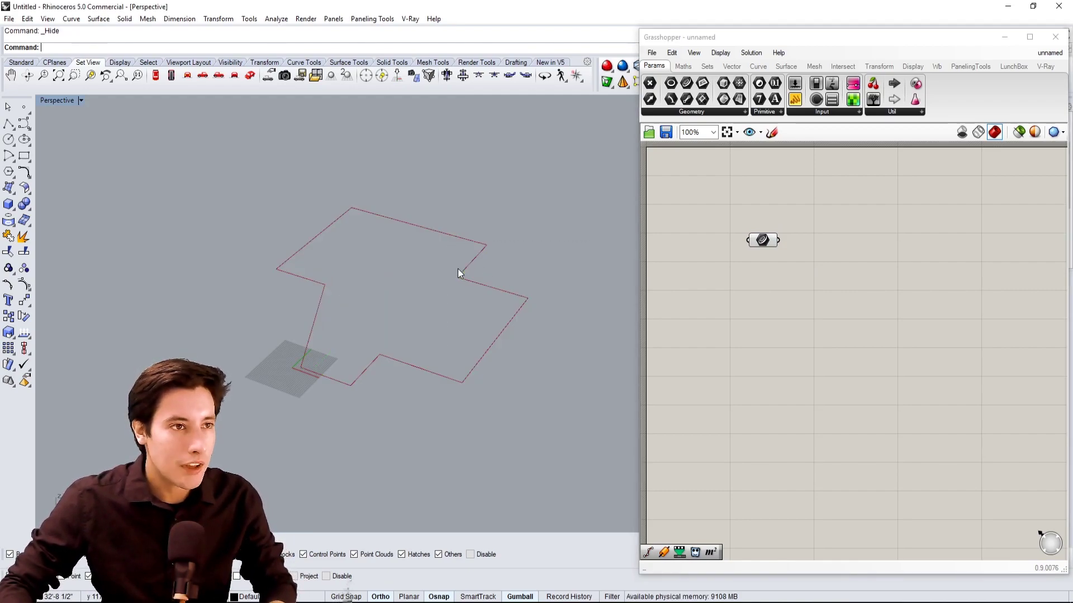
{"action": "right_click_drag", "start_coordinate": [472, 239], "coordinate": [474, 253]}
{"action": "left_click", "coordinate": [751, 244]}
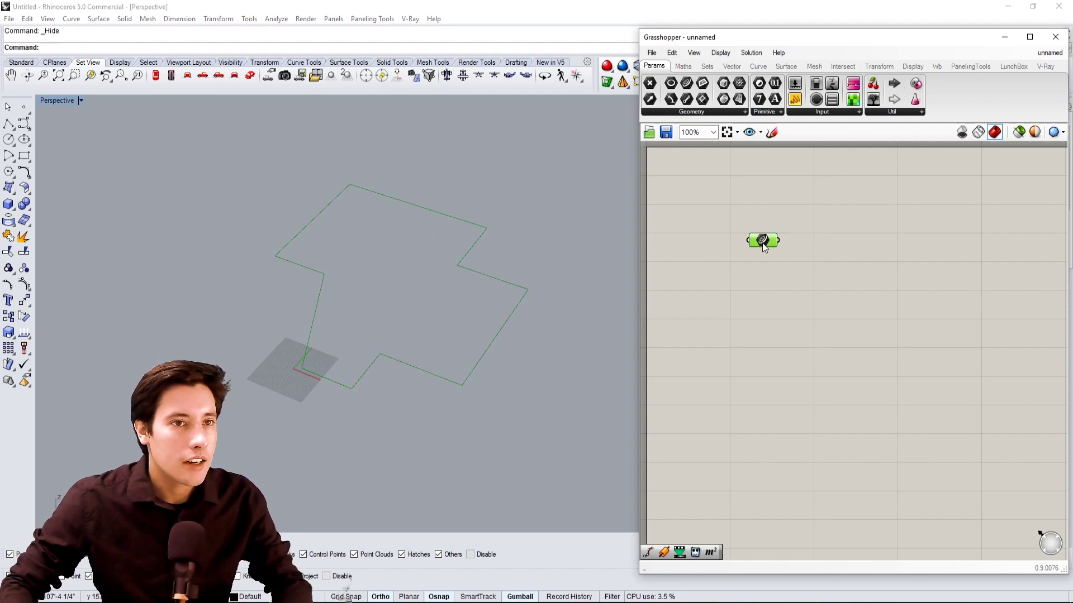
{"action": "right_click_drag", "start_coordinate": [762, 242], "coordinate": [781, 295]}
{"action": "left_click_drag", "start_coordinate": [774, 270], "coordinate": [744, 245]}
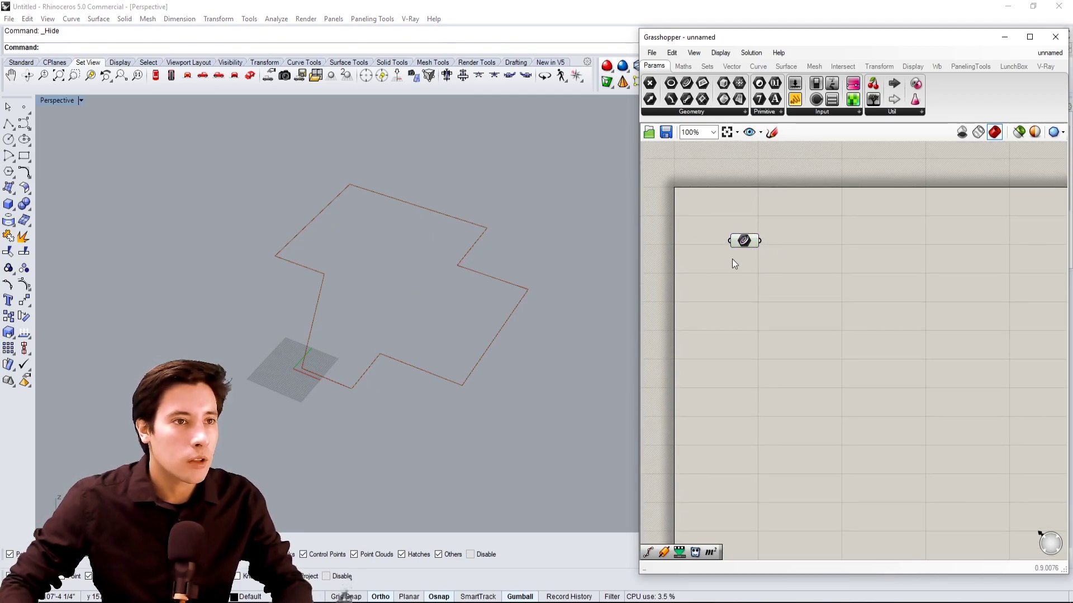
Add the curve Offset component and connect the Curve parameter to its Curve input.
{"action": "scroll", "coordinate": [734, 263], "scroll_direction": "up", "scroll_amount": 1}
{"action": "double_click", "coordinate": [863, 247]}
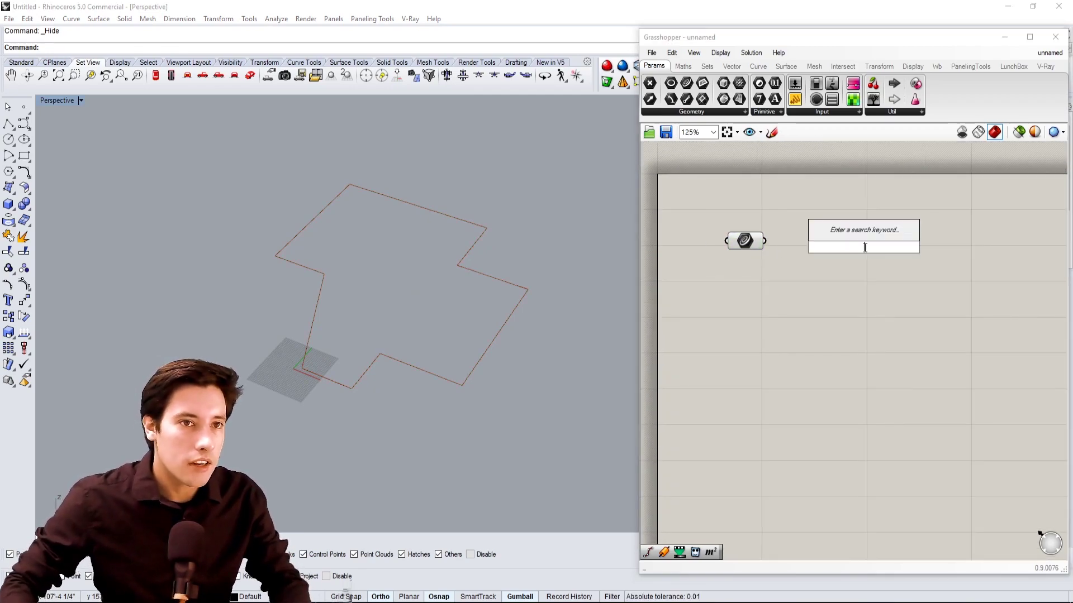
{"action": "type", "text": "OFF"}
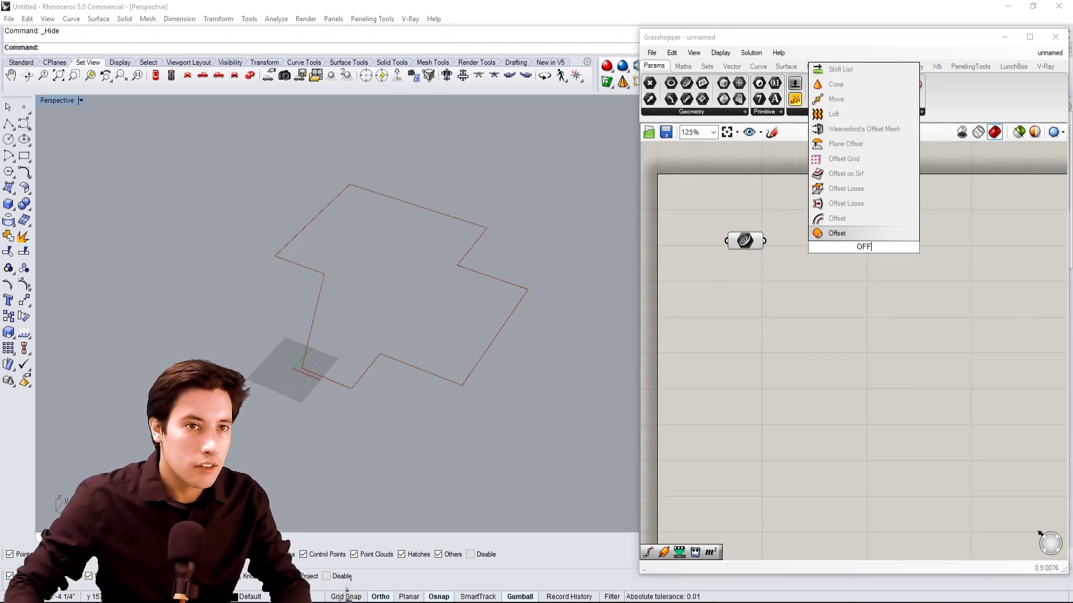
{"action": "left_click", "coordinate": [837, 219]}
{"action": "left_click_drag", "start_coordinate": [764, 241], "coordinate": [915, 290]}
{"action": "scroll", "coordinate": [516, 291], "scroll_direction": "up", "scroll_amount": 10}
{"action": "left_click", "coordinate": [728, 304]}
{"action": "scroll", "coordinate": [542, 266], "scroll_direction": "down", "scroll_amount": 5}
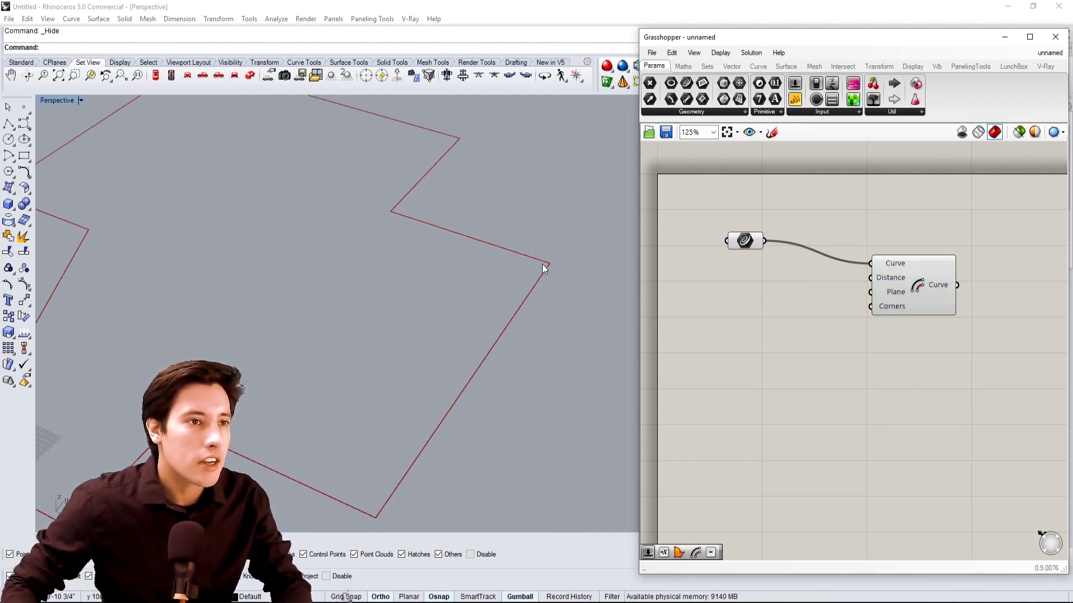
{"action": "double_click", "coordinate": [766, 301]}
{"action": "type", "text": "ne"}
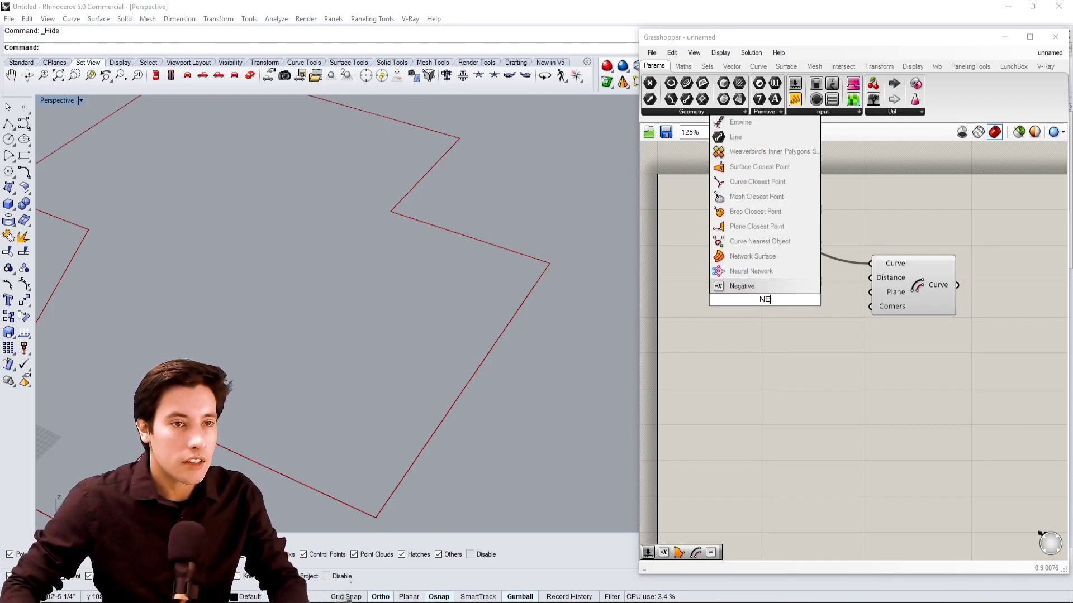
{"action": "left_click", "coordinate": [743, 283]}
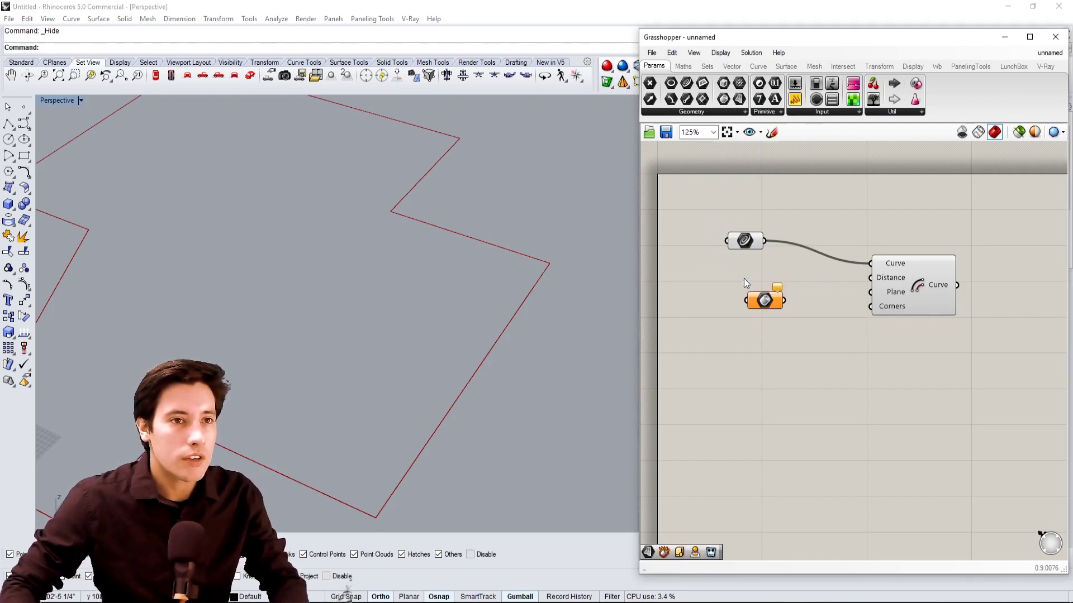
Add a Negative component below the Curve parameter and connect its Result to the Offset component's Distance input.
{"action": "double_click", "coordinate": [768, 302]}
{"action": "type", "text": "negative"}
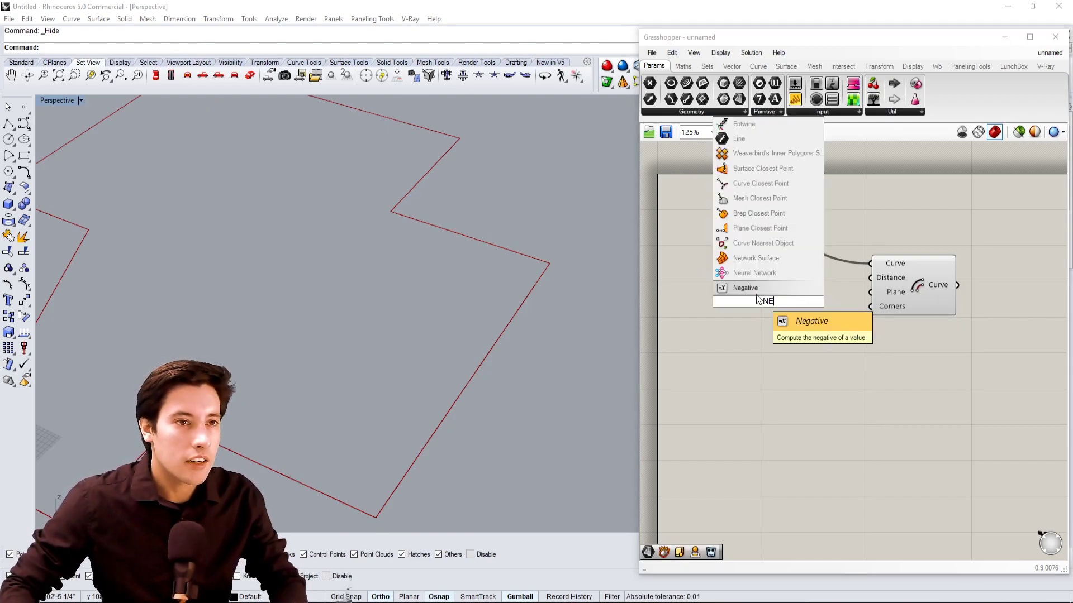
{"action": "left_click", "coordinate": [748, 286]}
{"action": "left_click_drag", "start_coordinate": [864, 276], "coordinate": [869, 277]}
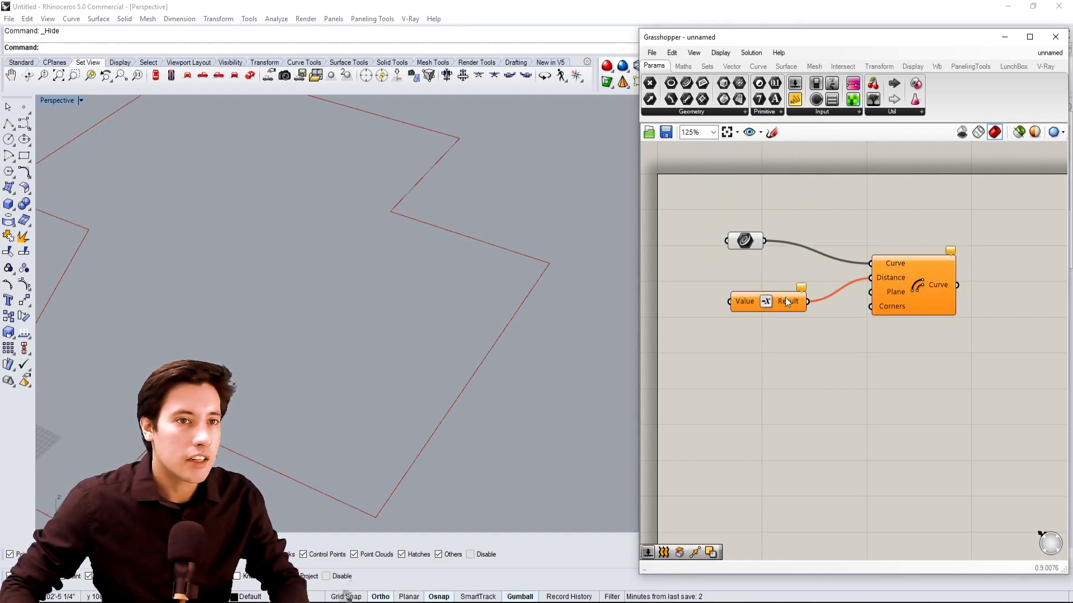
Move the Curve, Negative and Offset components together to the right, freeing canvas space in front of them.
{"action": "scroll", "coordinate": [815, 280], "scroll_direction": "down", "scroll_amount": 2}
{"action": "right_click_drag", "start_coordinate": [850, 290], "coordinate": [850, 331]}
{"action": "left_click_drag", "start_coordinate": [916, 383], "coordinate": [771, 267]}
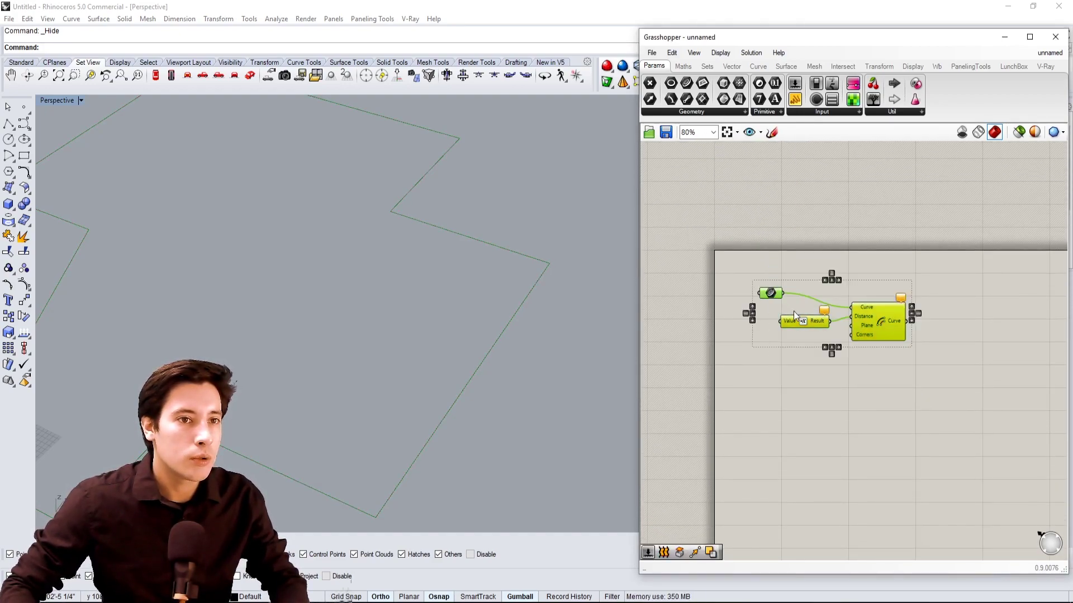
{"action": "left_click_drag", "start_coordinate": [813, 322], "coordinate": [938, 329]}
Create a number slider with the value 5.5 in the free space before the Negative component.
{"action": "left_click", "coordinate": [809, 356]}
{"action": "double_click", "coordinate": [809, 357]}
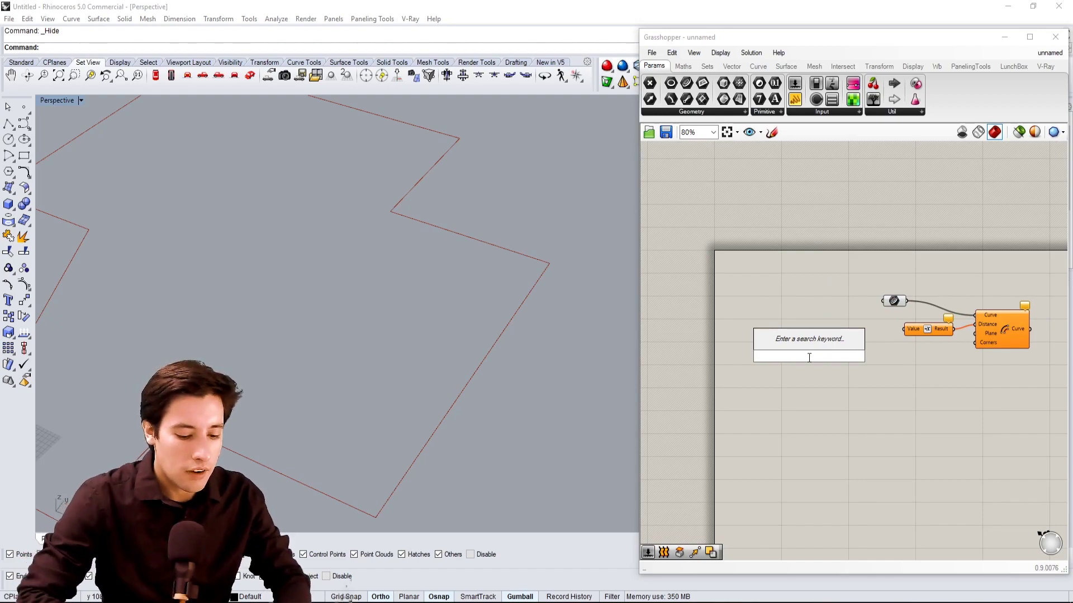
{"action": "type", "text": "5.5"}
{"action": "key", "text": "Return"}
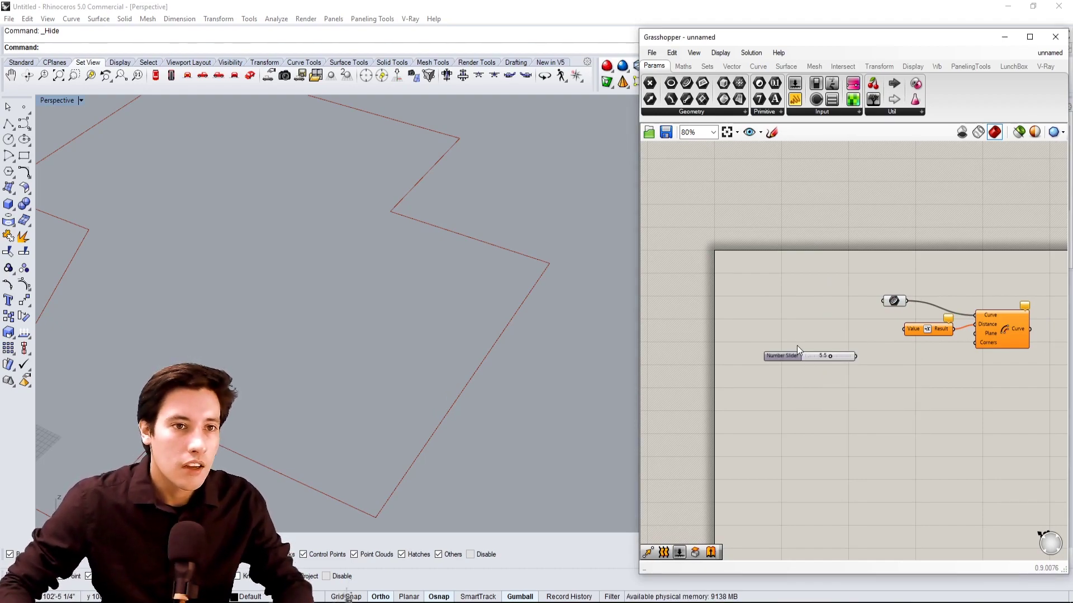
{"action": "left_click", "coordinate": [791, 353]}
{"action": "scroll", "coordinate": [814, 336], "scroll_direction": "up", "scroll_amount": 2}
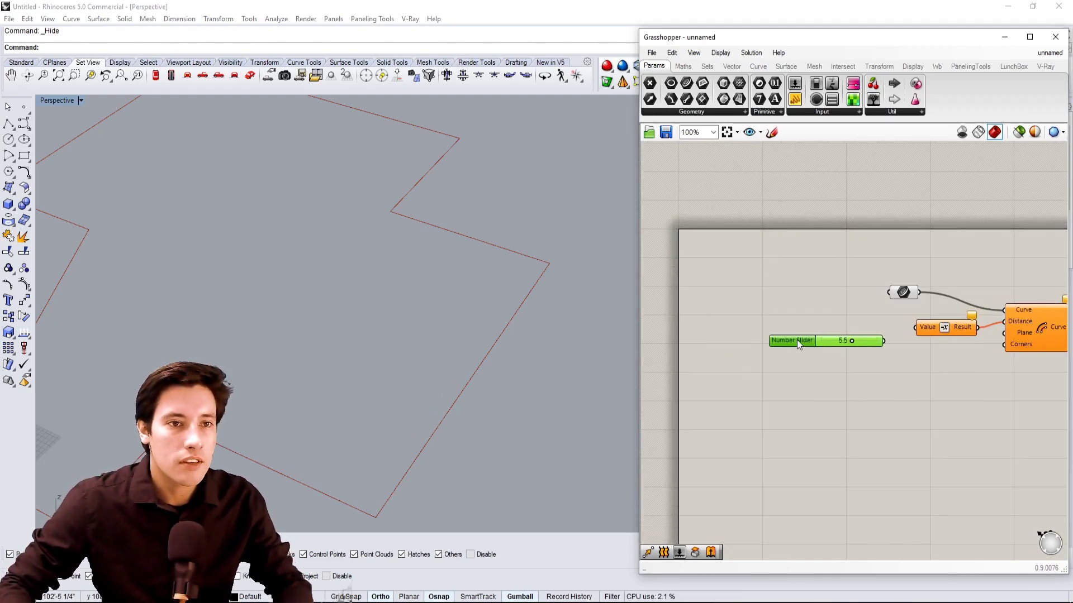
Connect the 5.5 slider to the Negative component's Value input and line it up directly in front of that component.
{"action": "left_click_drag", "start_coordinate": [883, 328], "coordinate": [916, 328]}
{"action": "left_click_drag", "start_coordinate": [785, 331], "coordinate": [817, 324]}
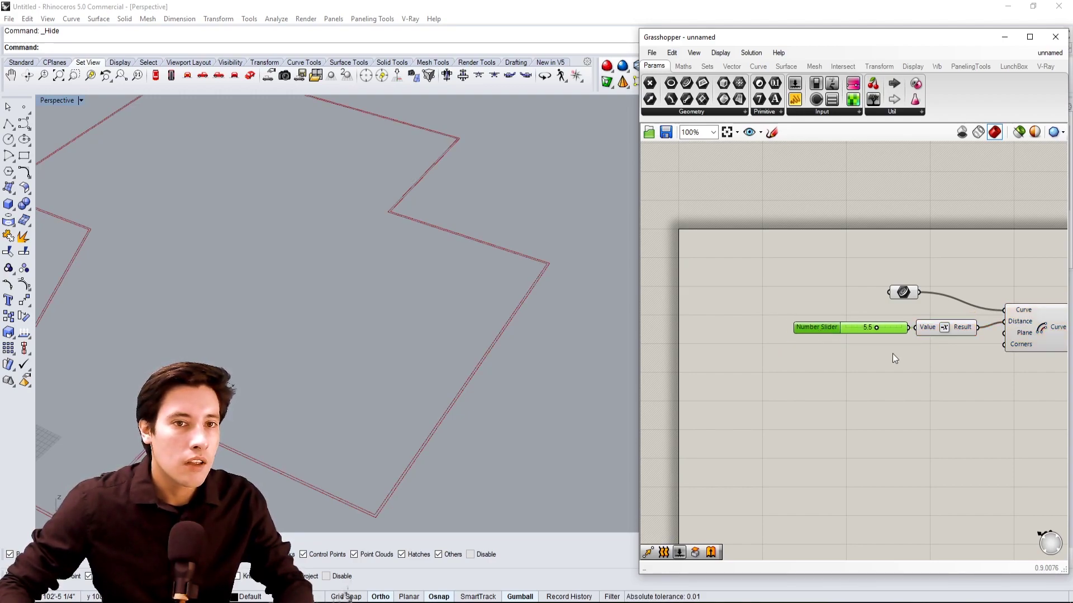
{"action": "left_click_drag", "start_coordinate": [876, 376], "coordinate": [959, 331], "text": "shift"}
Examine the original and offset outlines in the perspective view from different angles and distances.
{"action": "right_click_drag", "start_coordinate": [603, 266], "coordinate": [570, 268]}
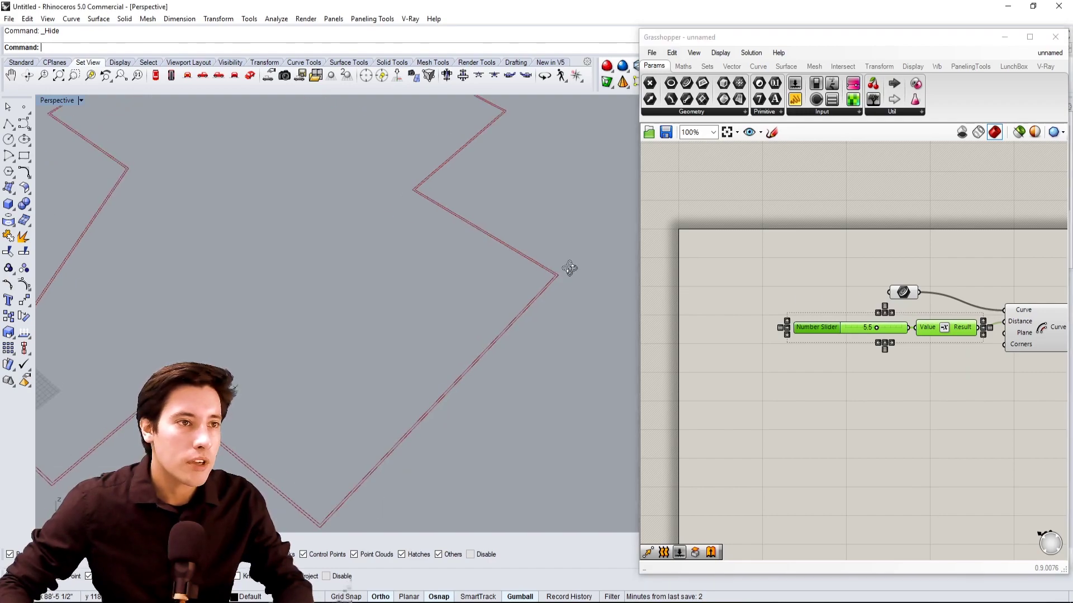
{"action": "scroll", "coordinate": [558, 281], "scroll_direction": "up", "scroll_amount": 6}
{"action": "scroll", "coordinate": [558, 280], "scroll_direction": "down", "scroll_amount": 4}
{"action": "left_click", "coordinate": [954, 444]}
{"action": "right_click_drag", "start_coordinate": [955, 443], "coordinate": [772, 401]}
{"action": "scroll", "coordinate": [907, 410], "scroll_direction": "down", "scroll_amount": 5}
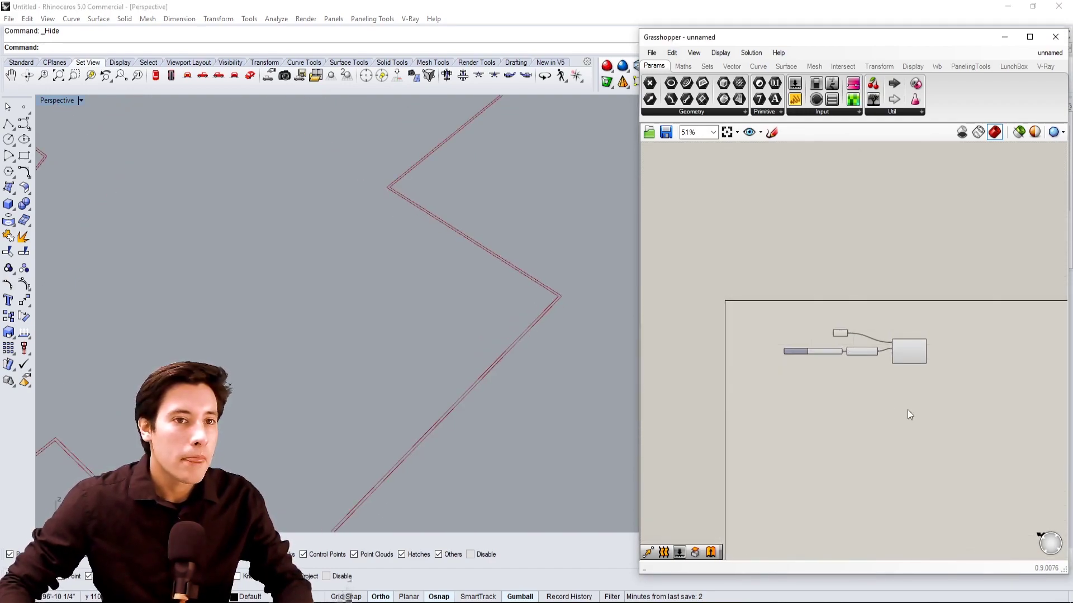
{"action": "scroll", "coordinate": [509, 288], "scroll_direction": "down", "scroll_amount": 5}
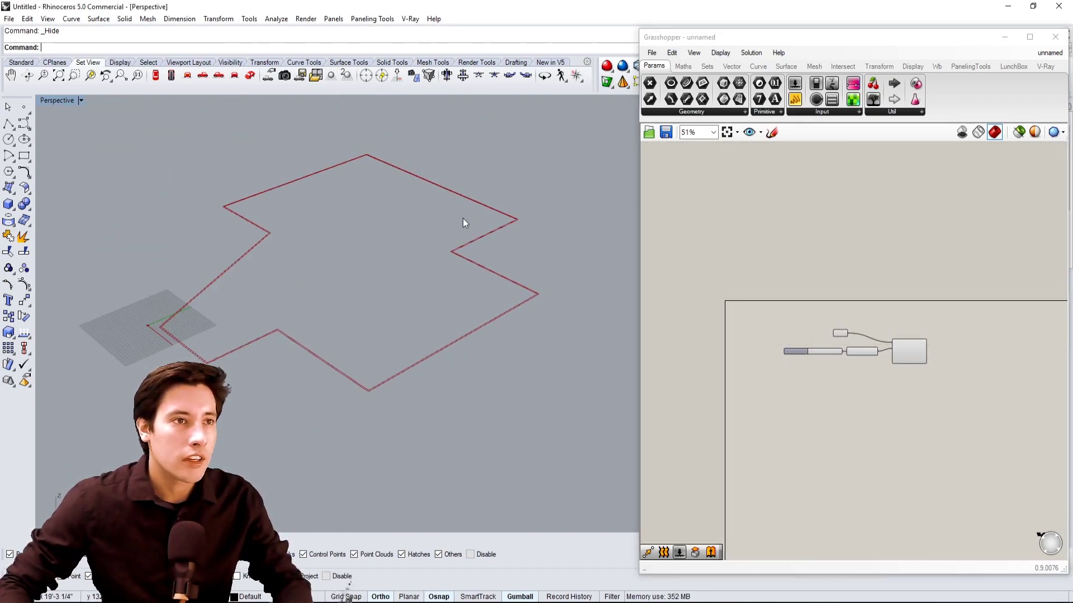
{"action": "scroll", "coordinate": [463, 223], "scroll_direction": "up", "scroll_amount": 3}
{"action": "scroll", "coordinate": [874, 324], "scroll_direction": "up", "scroll_amount": 3}
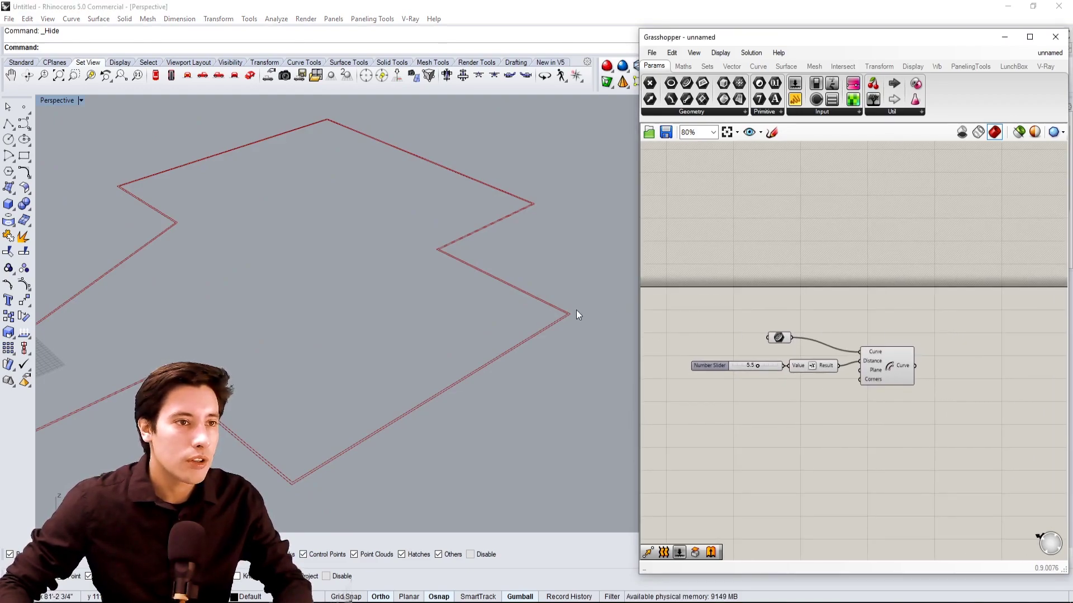
{"action": "scroll", "coordinate": [577, 314], "scroll_direction": "up", "scroll_amount": 2}
Add an Extrude component behind the Offset component and connect the Curve parameter to its Base input.
{"action": "right_click_drag", "start_coordinate": [963, 334], "coordinate": [907, 334]}
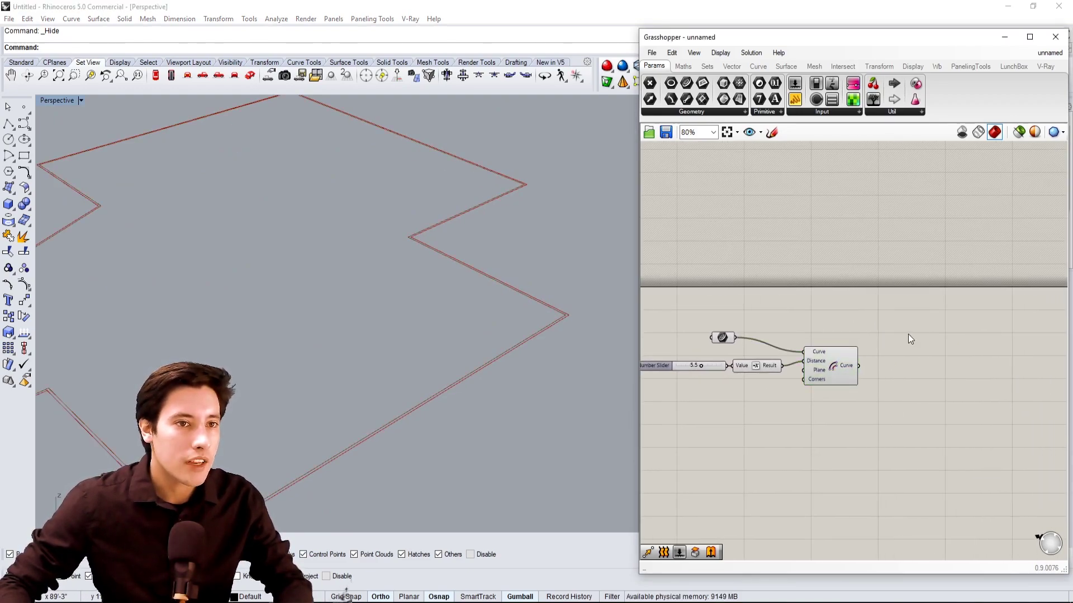
{"action": "double_click", "coordinate": [908, 334]}
{"action": "type", "text": "extru"}
{"action": "left_click", "coordinate": [882, 318]}
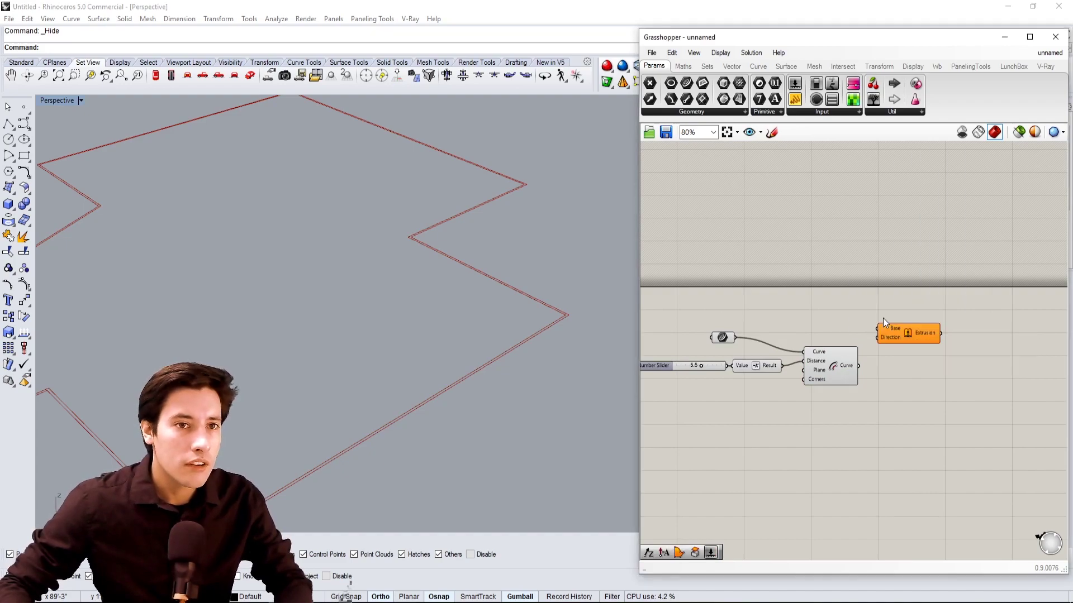
{"action": "left_click_drag", "start_coordinate": [905, 335], "coordinate": [935, 323]}
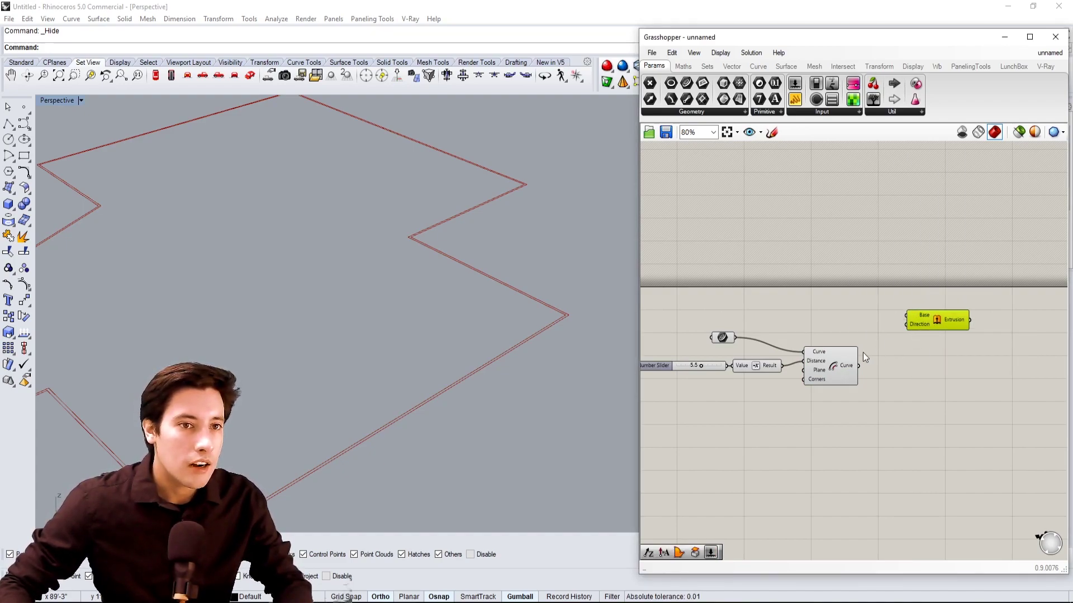
{"action": "left_click_drag", "start_coordinate": [734, 338], "coordinate": [949, 317]}
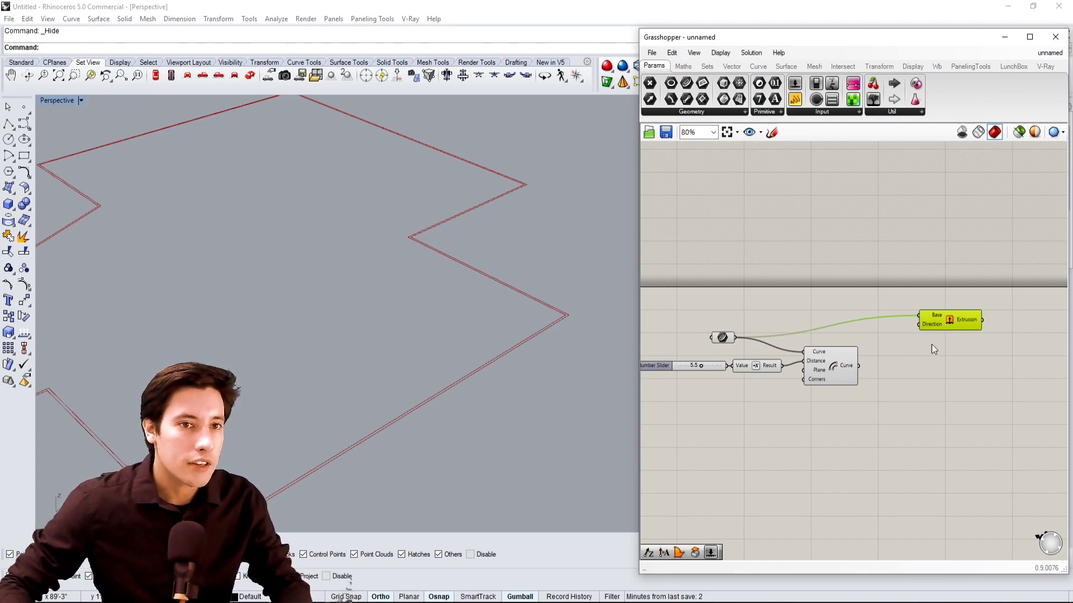
Duplicate the Extrude component directly below and replace the copy's Base input with the Offset component's Curve output.
{"action": "left_click_drag", "start_coordinate": [950, 367], "coordinate": [951, 366]}
{"action": "left_click_drag", "start_coordinate": [919, 359], "coordinate": [860, 366]}
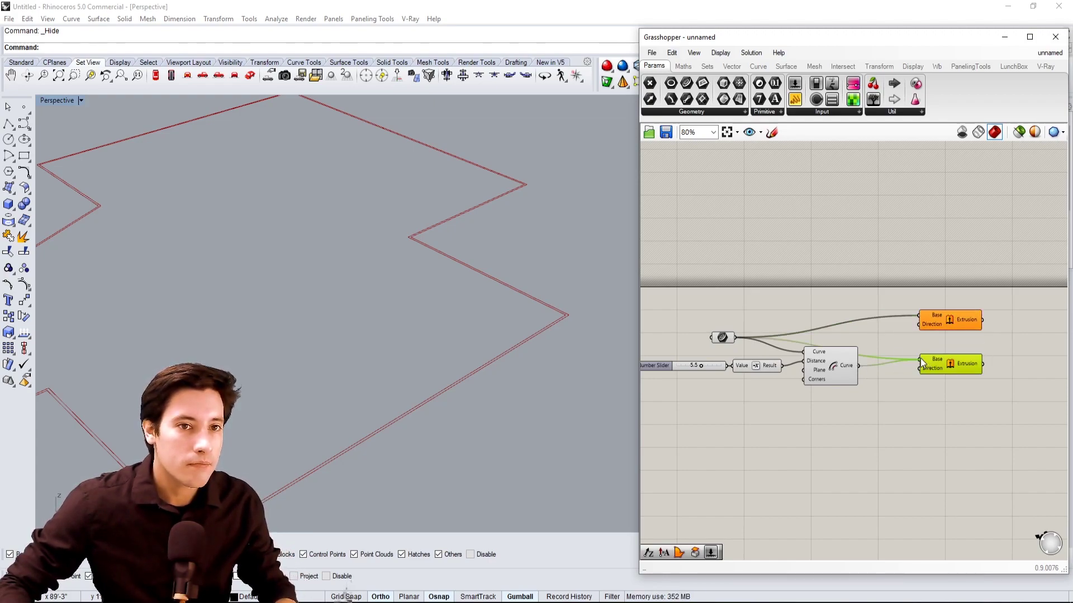
{"action": "left_click", "coordinate": [894, 394]}
{"action": "right_click_drag", "start_coordinate": [884, 395], "coordinate": [883, 402]}
Add a Unit Z vector component and place it below the Offset component.
{"action": "double_click", "coordinate": [755, 430]}
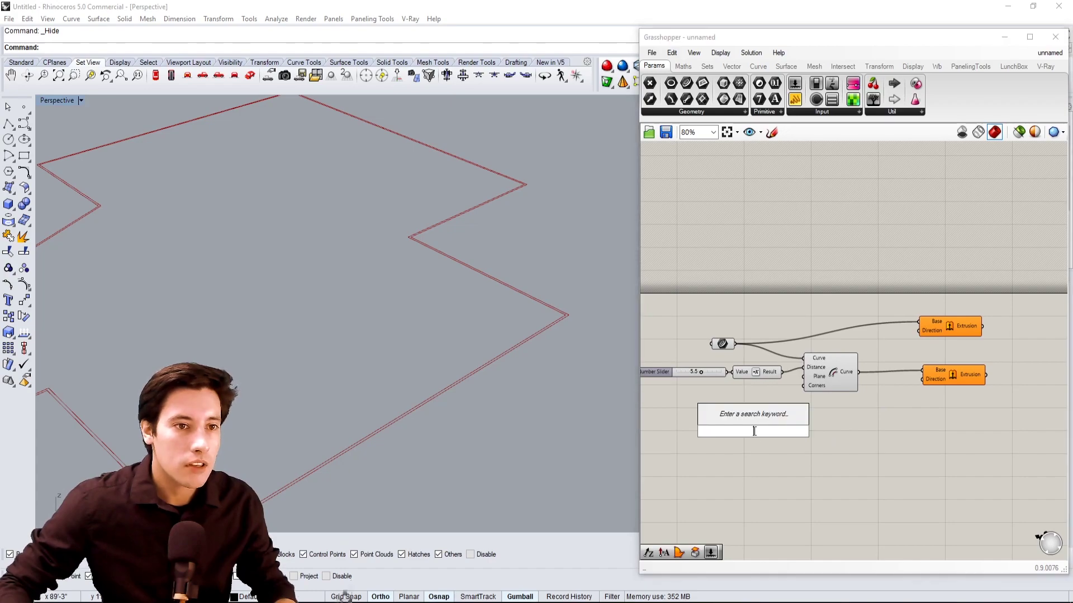
{"action": "type", "text": "z"}
{"action": "left_click", "coordinate": [742, 417]}
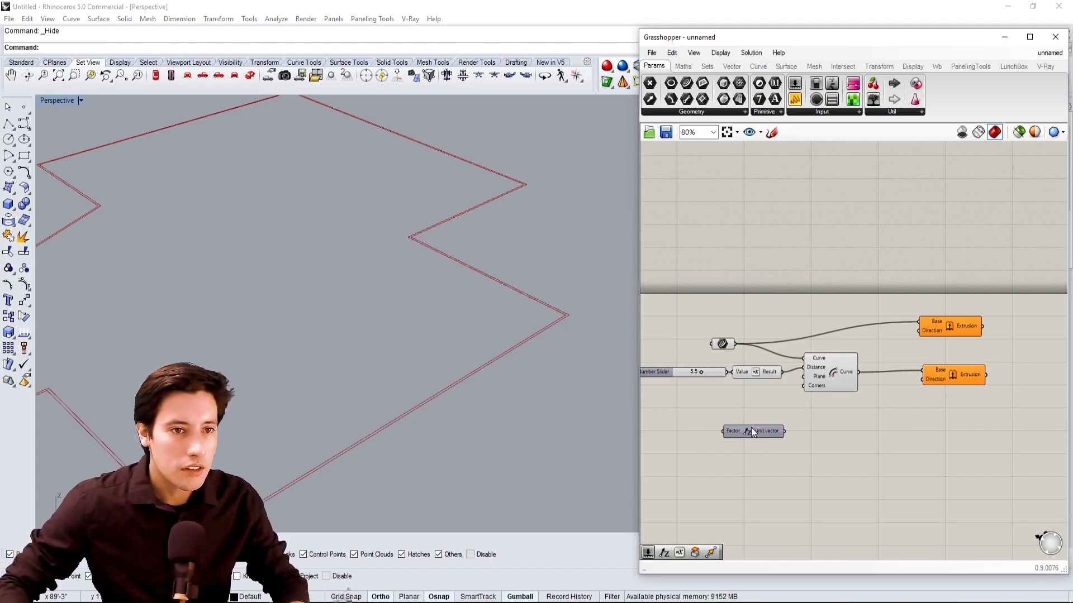
{"action": "left_click_drag", "start_coordinate": [827, 418], "coordinate": [835, 416]}
Create a number slider with the value 120 and connect it to the Unit Z component's Factor input.
{"action": "double_click", "coordinate": [729, 431]}
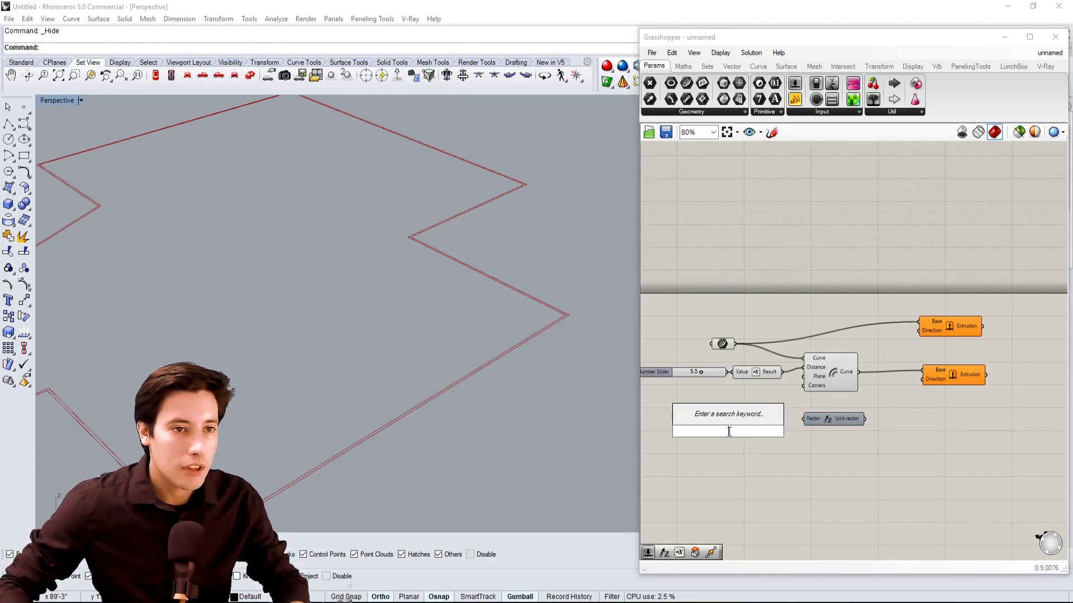
{"action": "type", "text": "120"}
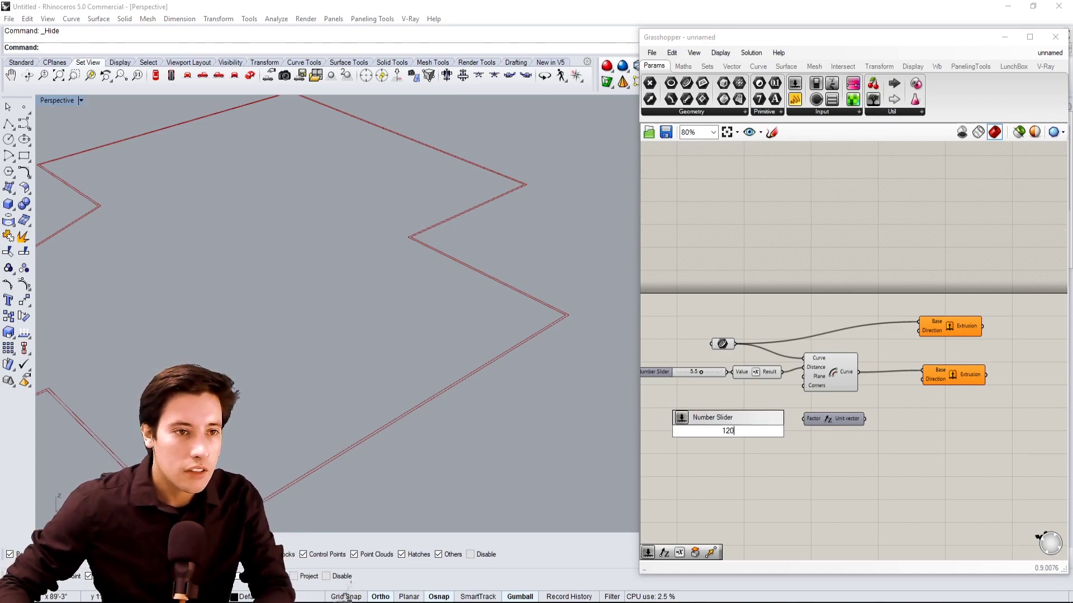
{"action": "key", "text": "Return"}
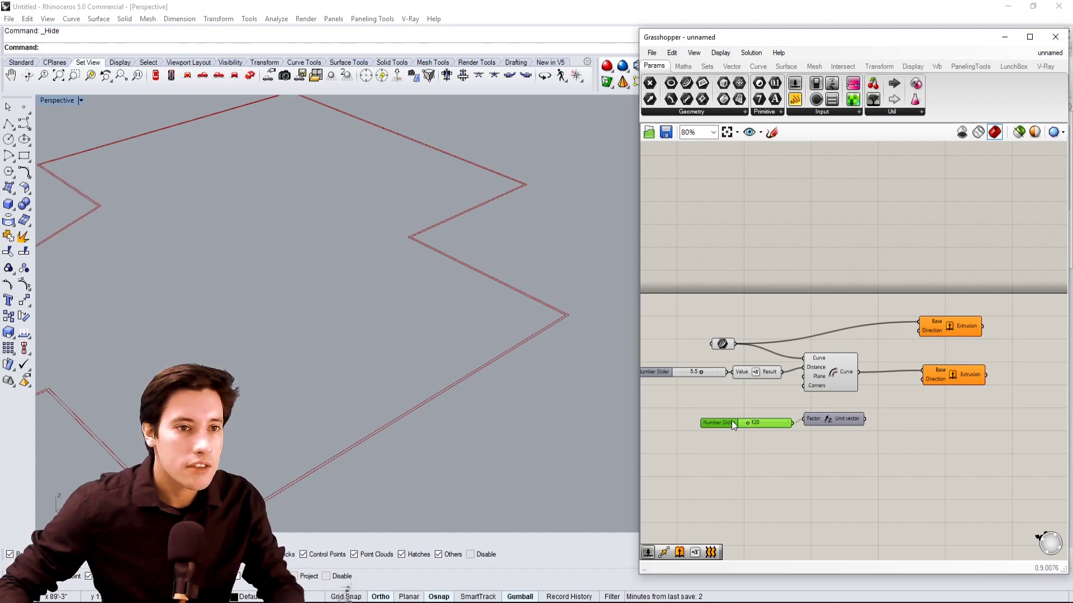
Connect the Unit Z vector output to the Direction inputs of both Extrude components.
{"action": "left_click_drag", "start_coordinate": [866, 418], "coordinate": [922, 380]}
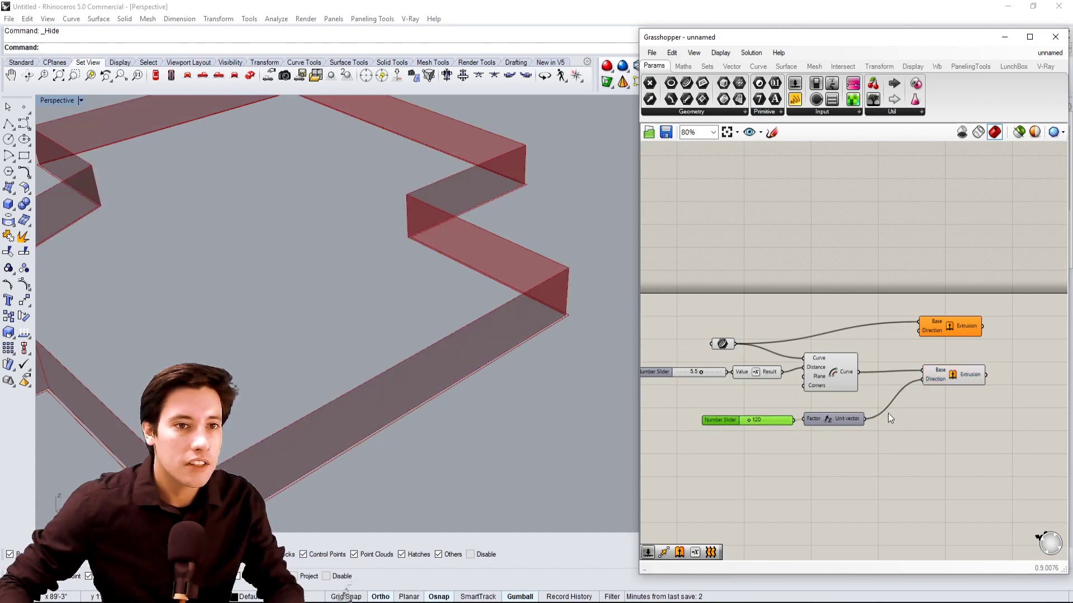
{"action": "left_click_drag", "start_coordinate": [915, 342], "coordinate": [919, 331]}
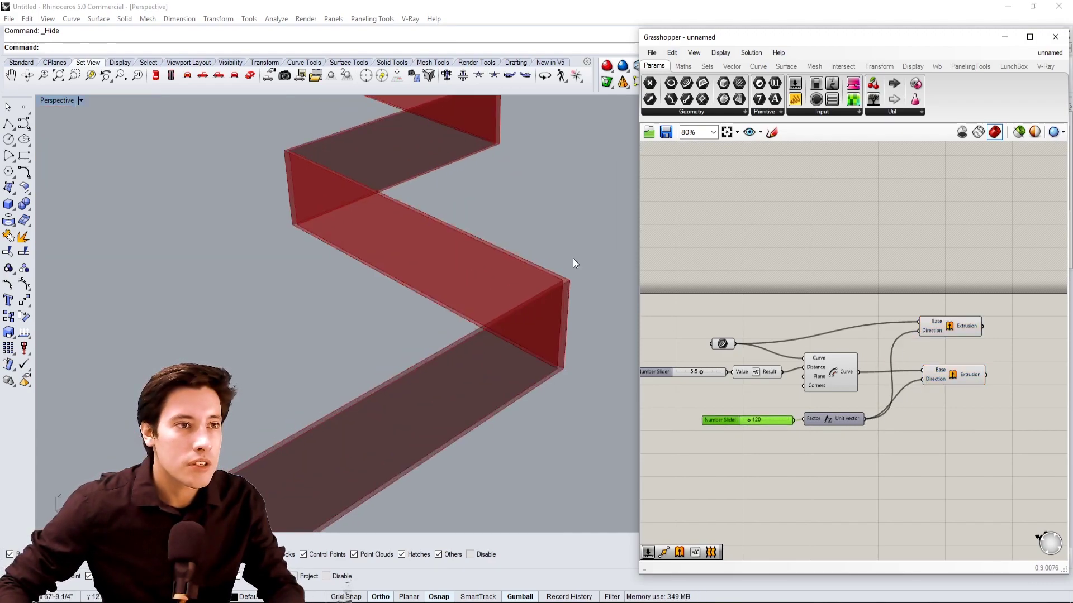
{"action": "scroll", "coordinate": [540, 358], "scroll_direction": "up", "scroll_amount": 5}
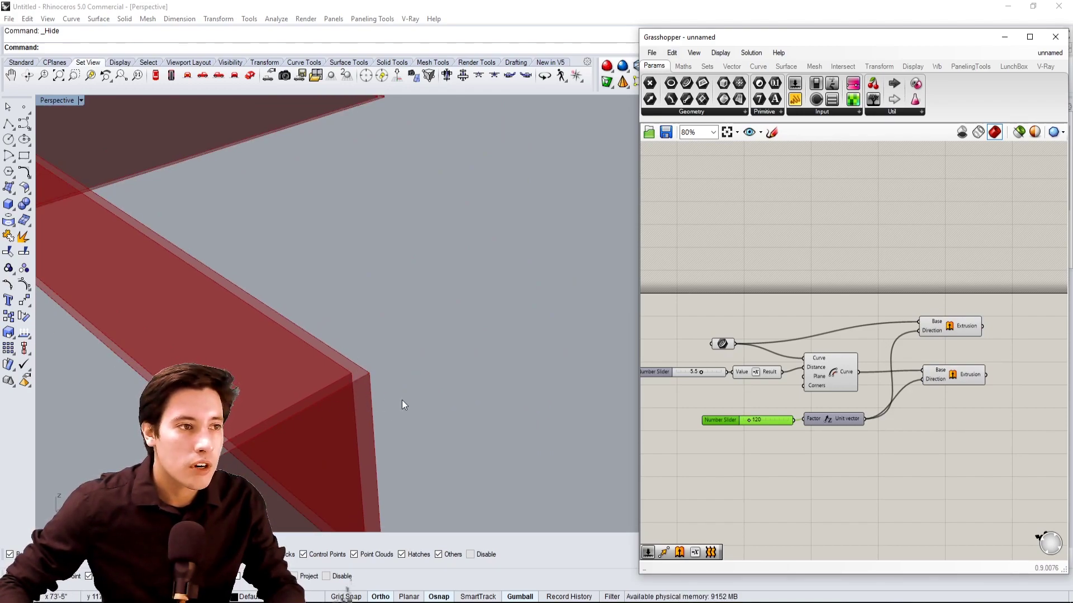
Add a Cap Holes component behind the upper Extrude component and connect the Extrusion output to its Brep input.
{"action": "left_click", "coordinate": [949, 283]}
{"action": "scroll", "coordinate": [964, 287], "scroll_direction": "down", "scroll_amount": 1}
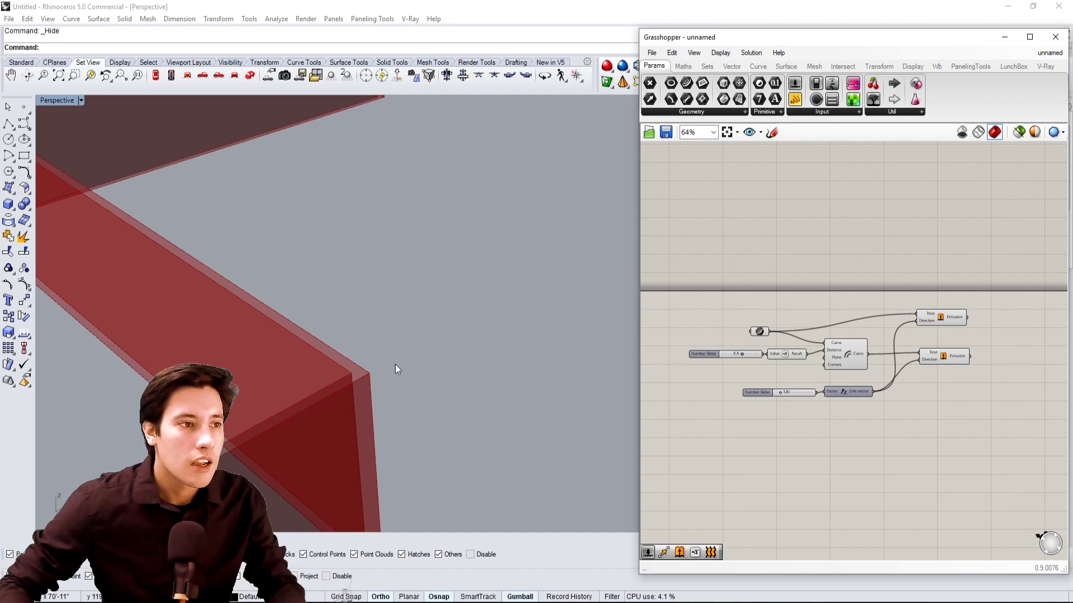
{"action": "scroll", "coordinate": [385, 364], "scroll_direction": "down", "scroll_amount": 5}
{"action": "scroll", "coordinate": [998, 288], "scroll_direction": "up", "scroll_amount": 4}
{"action": "left_click", "coordinate": [888, 355]}
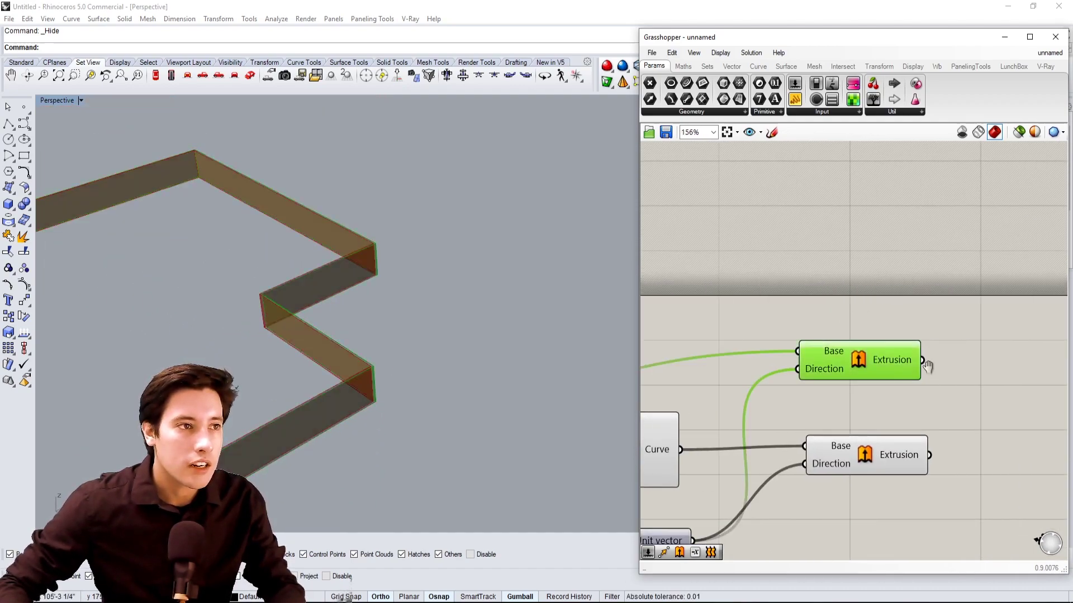
{"action": "right_click_drag", "start_coordinate": [926, 361], "coordinate": [806, 341]}
{"action": "double_click", "coordinate": [917, 329]}
{"action": "type", "text": "brep"}
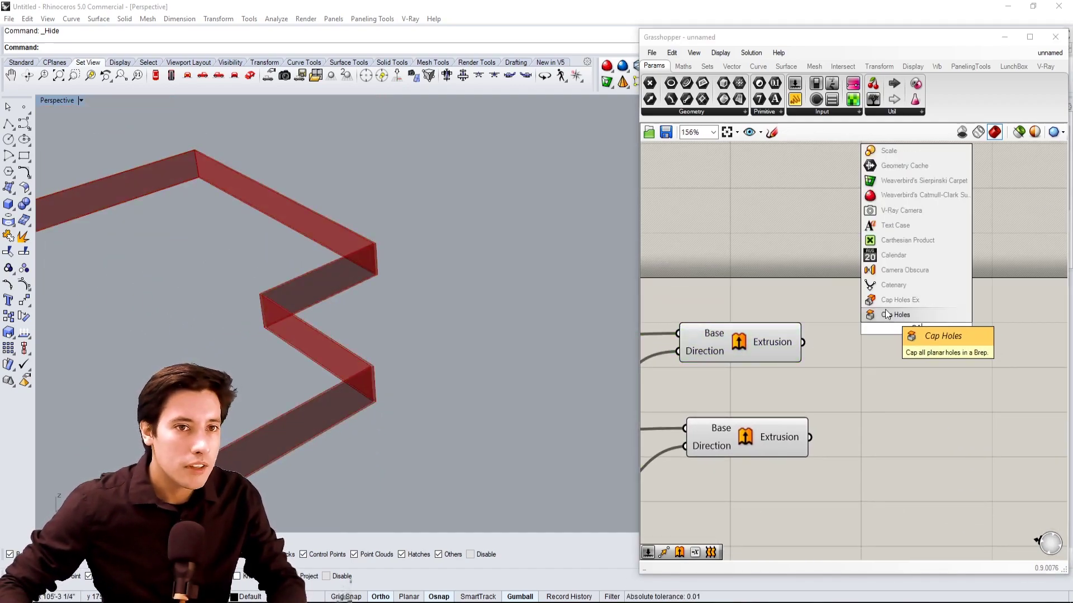
{"action": "key", "text": "Return"}
{"action": "left_click", "coordinate": [771, 342]}
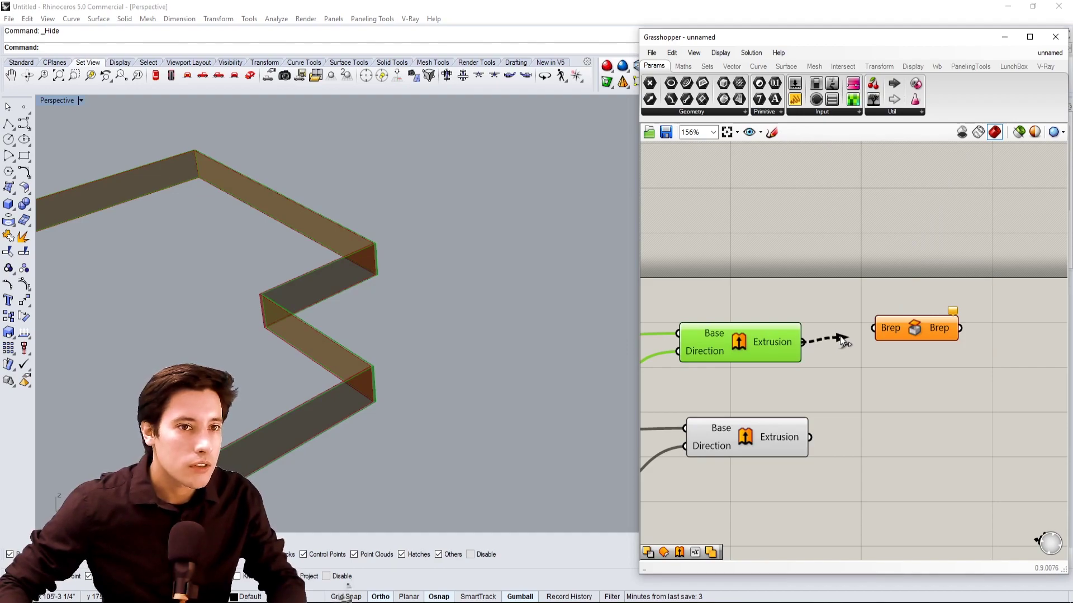
Duplicate the Cap Holes component below and feed its Brep input from the lower Extrude component only.
{"action": "left_click_drag", "start_coordinate": [840, 337], "coordinate": [888, 439]}
{"action": "left_click", "coordinate": [873, 349]}
{"action": "left_click", "coordinate": [882, 334]}
{"action": "left_click_drag", "start_coordinate": [813, 437], "coordinate": [855, 433]}
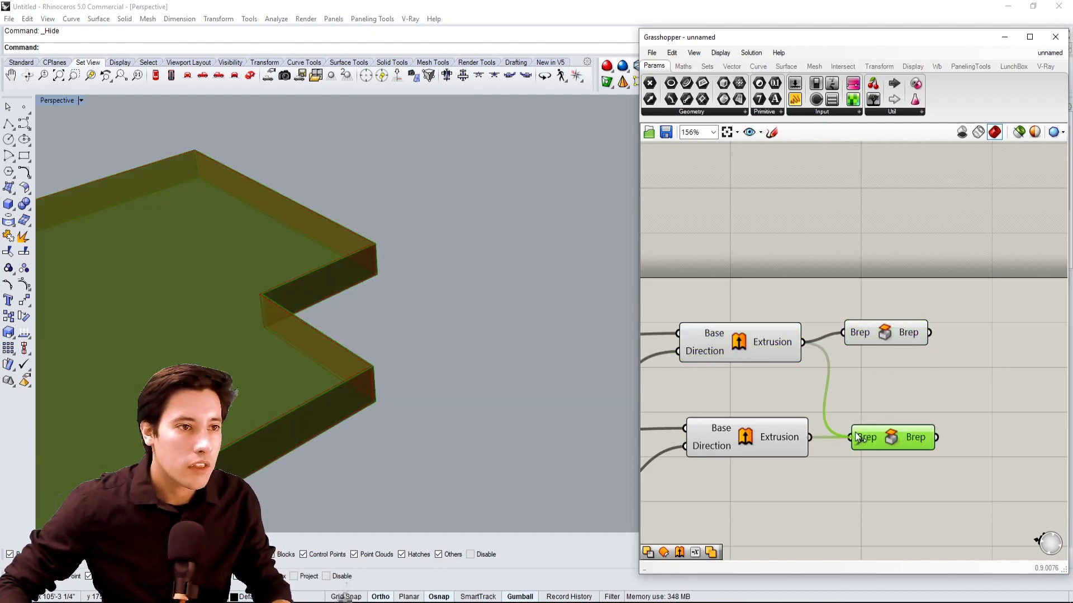
{"action": "left_click", "coordinate": [846, 469]}
{"action": "right_click_drag", "start_coordinate": [895, 328], "coordinate": [837, 333]}
{"action": "left_click", "coordinate": [869, 346]}
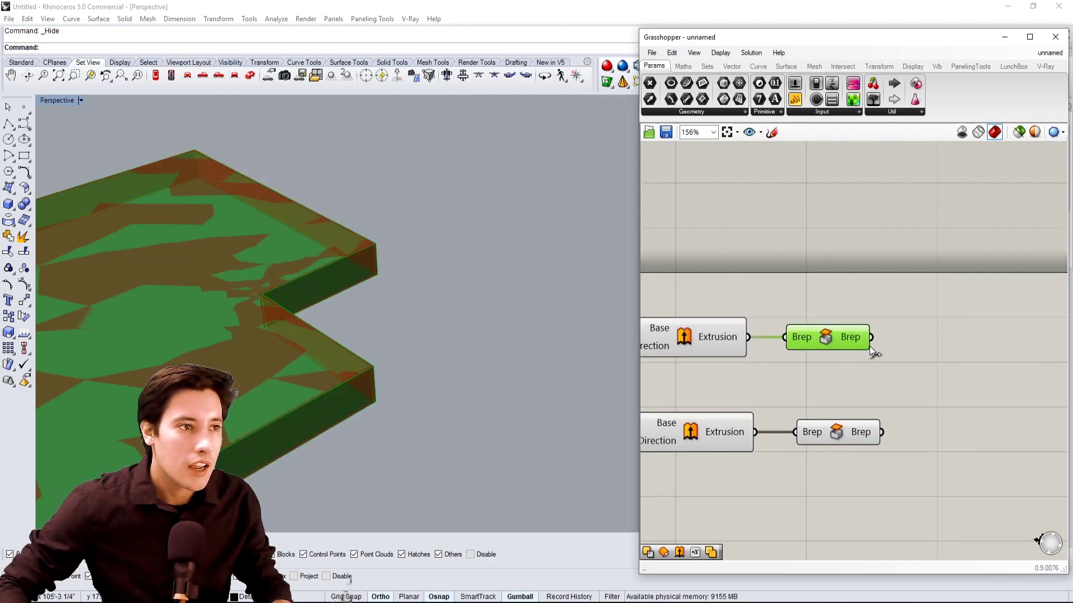
{"action": "scroll", "coordinate": [1030, 326], "scroll_direction": "down", "scroll_amount": 4}
{"action": "left_click", "coordinate": [930, 423]}
{"action": "right_click_drag", "start_coordinate": [977, 374], "coordinate": [937, 378]}
{"action": "double_click", "coordinate": [951, 335]}
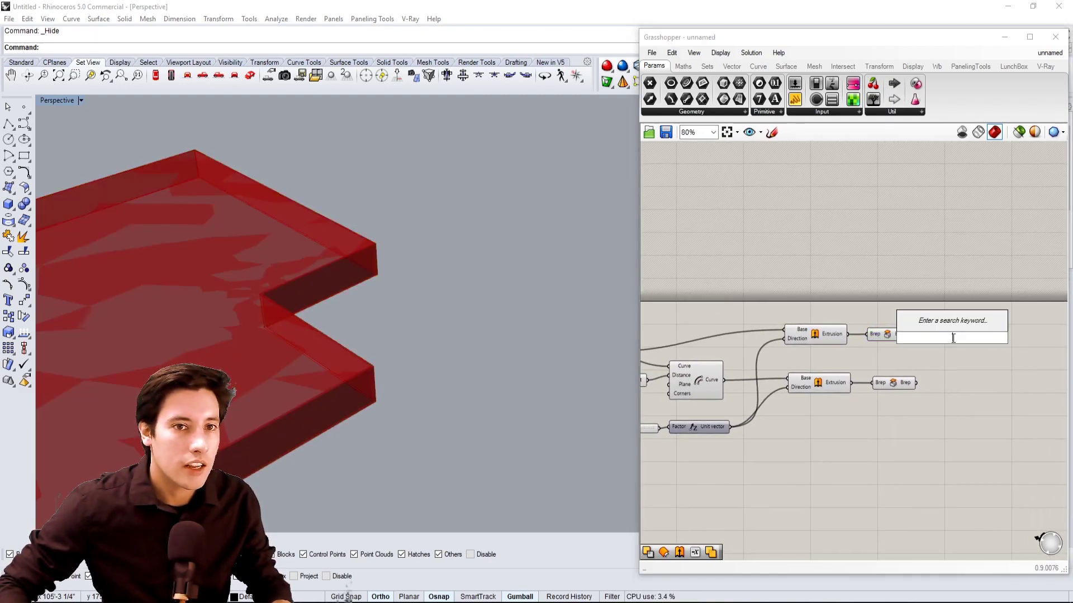
{"action": "left_click", "coordinate": [874, 437]}
Turn off the preview of all components that precede the two Cap Holes components, including both Extrude components.
{"action": "right_click_drag", "start_coordinate": [812, 442], "coordinate": [863, 406]}
{"action": "left_click_drag", "start_coordinate": [964, 363], "coordinate": [876, 293]}
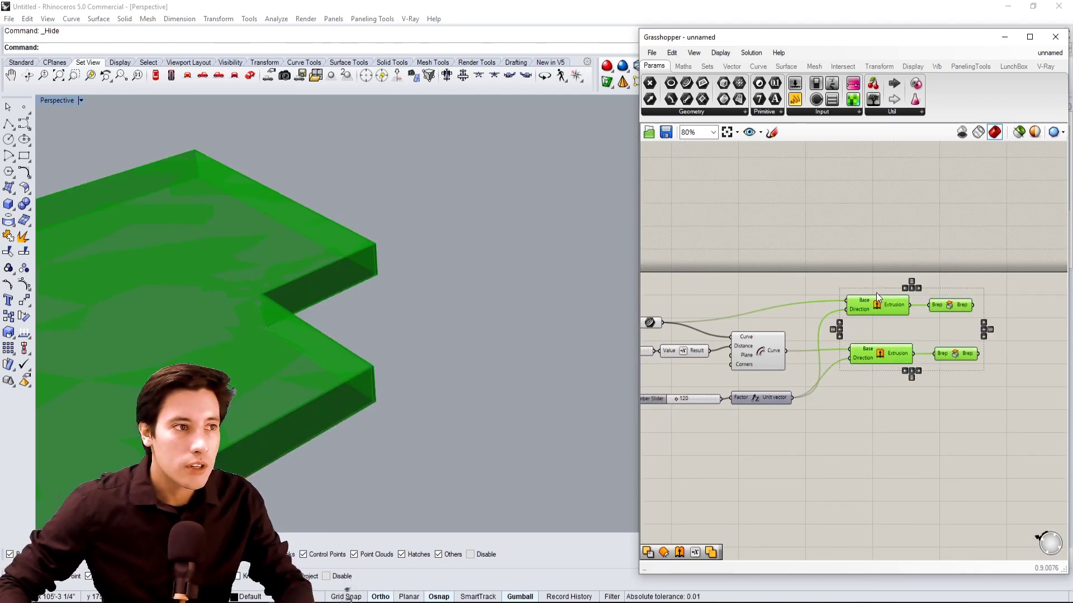
{"action": "left_click", "coordinate": [895, 403]}
{"action": "scroll", "coordinate": [895, 408], "scroll_direction": "down", "scroll_amount": 3}
{"action": "left_click_drag", "start_coordinate": [896, 427], "coordinate": [735, 299]}
{"action": "scroll", "coordinate": [763, 335], "scroll_direction": "up", "scroll_amount": 3}
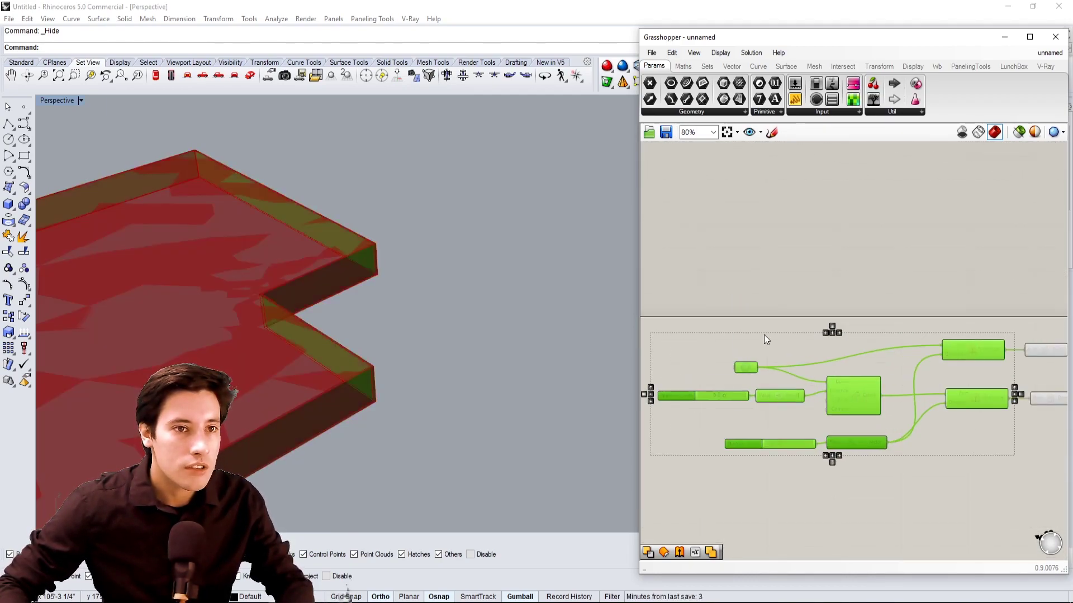
{"action": "middle_click", "coordinate": [806, 332]}
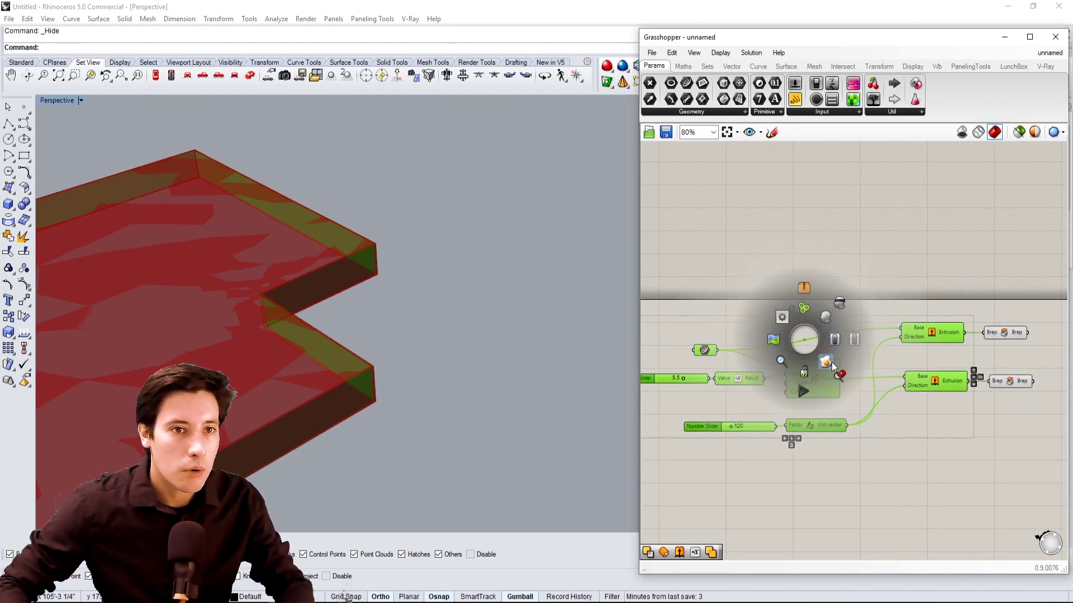
{"action": "left_click", "coordinate": [836, 304]}
{"action": "left_click", "coordinate": [914, 310]}
Add a Solid Difference component behind the Cap Holes components.
{"action": "right_click_drag", "start_coordinate": [917, 312], "coordinate": [777, 305]}
{"action": "left_click", "coordinate": [870, 327]}
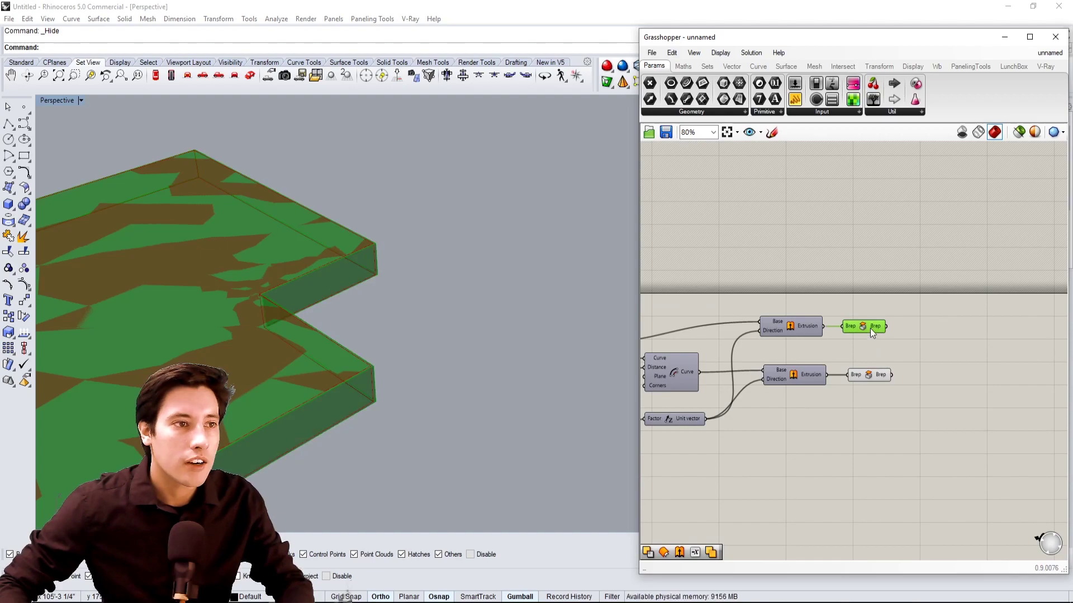
{"action": "left_click", "coordinate": [873, 379]}
{"action": "left_click", "coordinate": [919, 327]}
{"action": "scroll", "coordinate": [920, 324], "scroll_direction": "up", "scroll_amount": 1}
{"action": "scroll", "coordinate": [920, 326], "scroll_direction": "up", "scroll_amount": 1}
{"action": "double_click", "coordinate": [921, 328]}
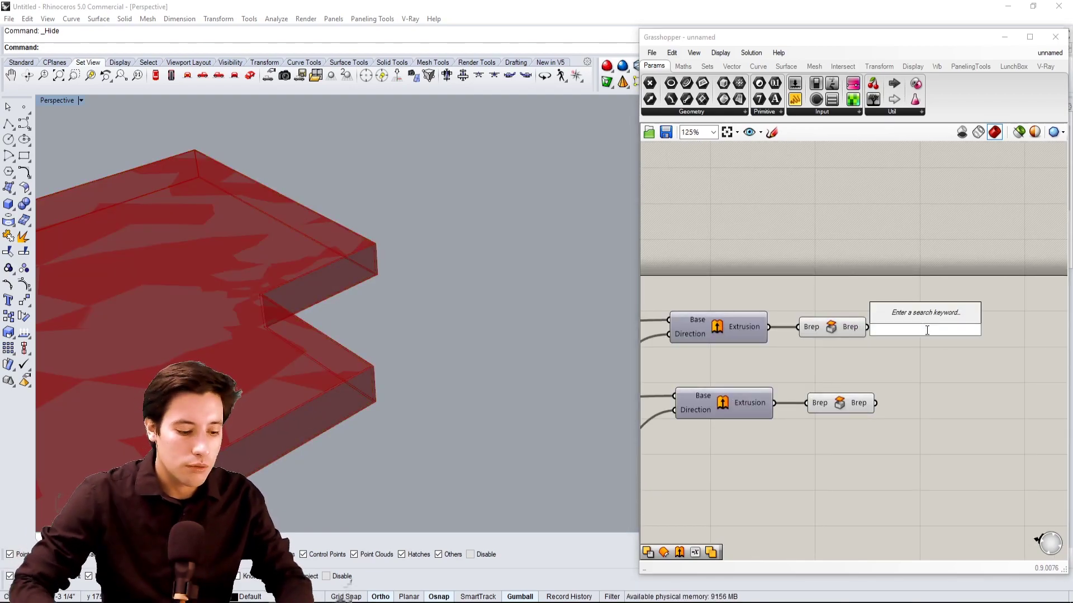
{"action": "type", "text": "SOLD"}
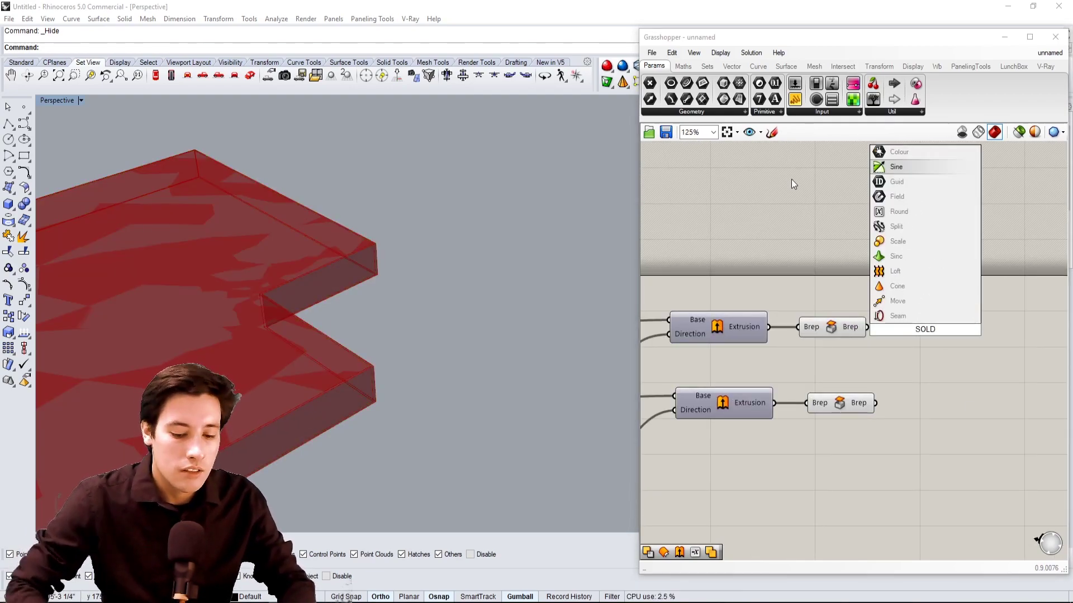
{"action": "key", "text": "BackSpace"}
{"action": "left_click", "coordinate": [899, 285]}
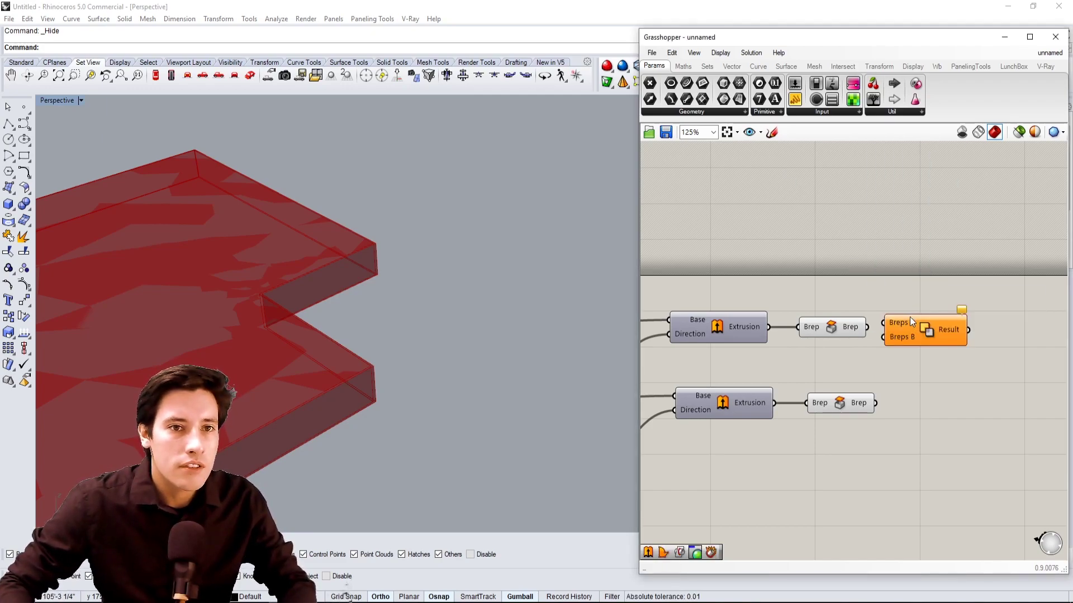
Connect the upper Cap Holes output to Breps A and the lower one to Breps B, placing Solid Difference between their rows.
{"action": "left_click_drag", "start_coordinate": [909, 317], "coordinate": [940, 350]}
{"action": "left_click", "coordinate": [860, 330]}
{"action": "left_click_drag", "start_coordinate": [867, 327], "coordinate": [928, 372]}
{"action": "left_click_drag", "start_coordinate": [957, 358], "coordinate": [947, 364]}
Turn off the preview of both Cap Holes components and inspect the Solid Difference walls in the perspective view.
{"action": "left_click_drag", "start_coordinate": [907, 469], "coordinate": [825, 283]}
{"action": "middle_click", "coordinate": [809, 264]}
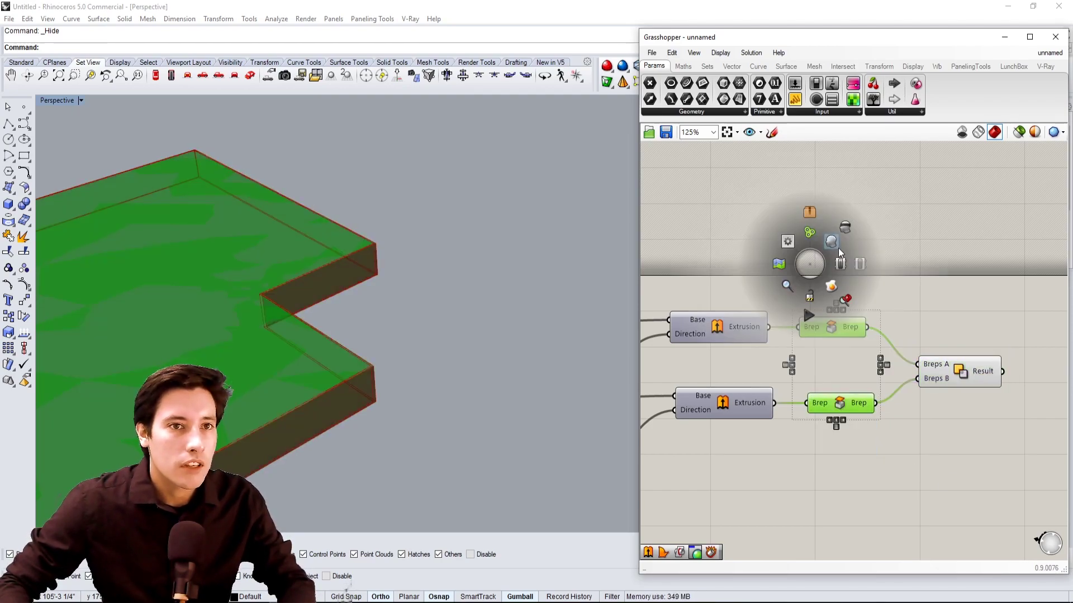
{"action": "left_click", "coordinate": [844, 227]}
{"action": "scroll", "coordinate": [312, 320], "scroll_direction": "up", "scroll_amount": 6}
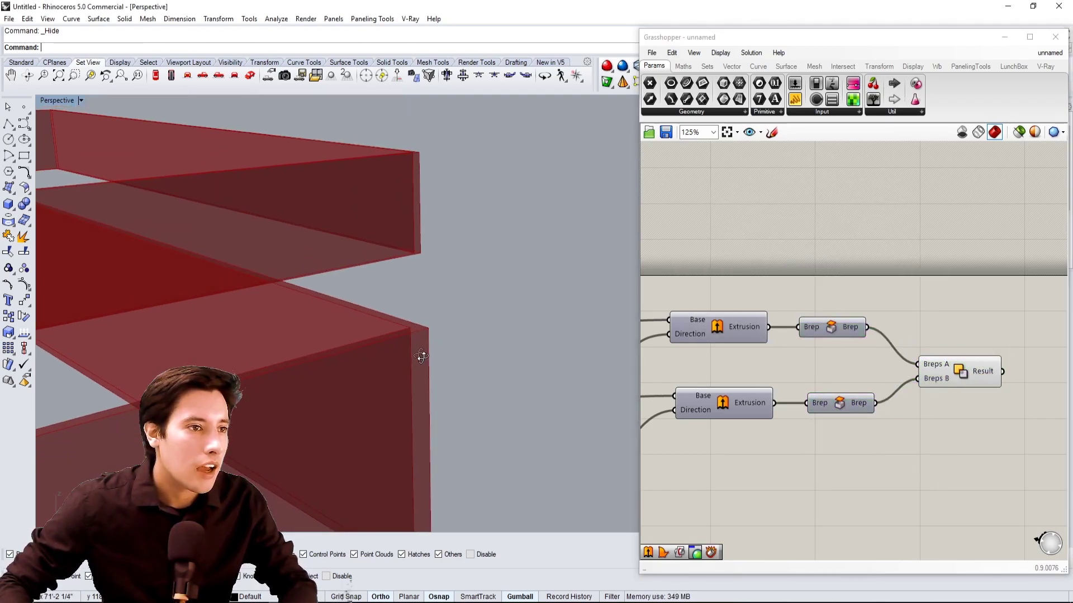
{"action": "scroll", "coordinate": [700, 285], "scroll_direction": "down", "scroll_amount": 3}
{"action": "scroll", "coordinate": [279, 343], "scroll_direction": "down", "scroll_amount": 5}
{"action": "scroll", "coordinate": [262, 364], "scroll_direction": "up", "scroll_amount": 6}
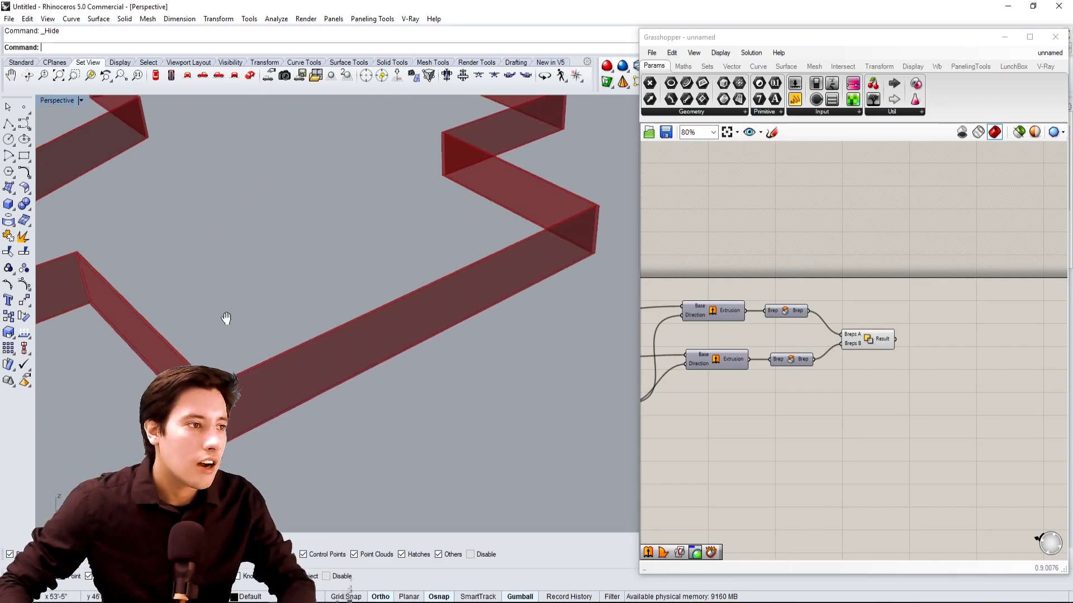
Try a larger wall thickness on the offset distance slider, and set it to 5.5.
{"action": "scroll", "coordinate": [333, 347], "scroll_direction": "up", "scroll_amount": 2}
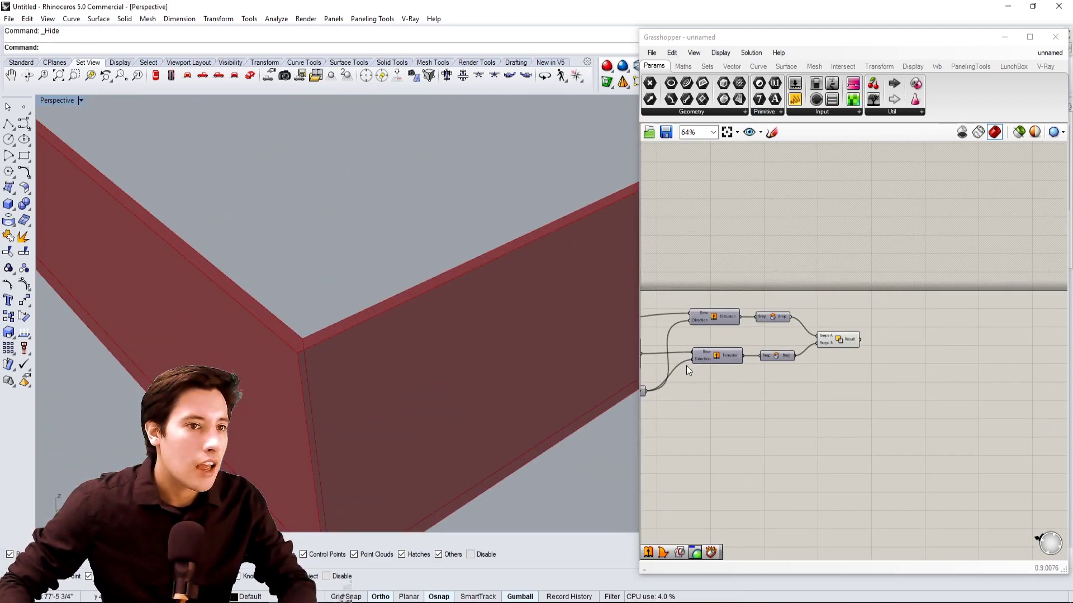
{"action": "scroll", "coordinate": [722, 356], "scroll_direction": "up", "scroll_amount": 8}
{"action": "left_click_drag", "start_coordinate": [726, 355], "coordinate": [755, 353]}
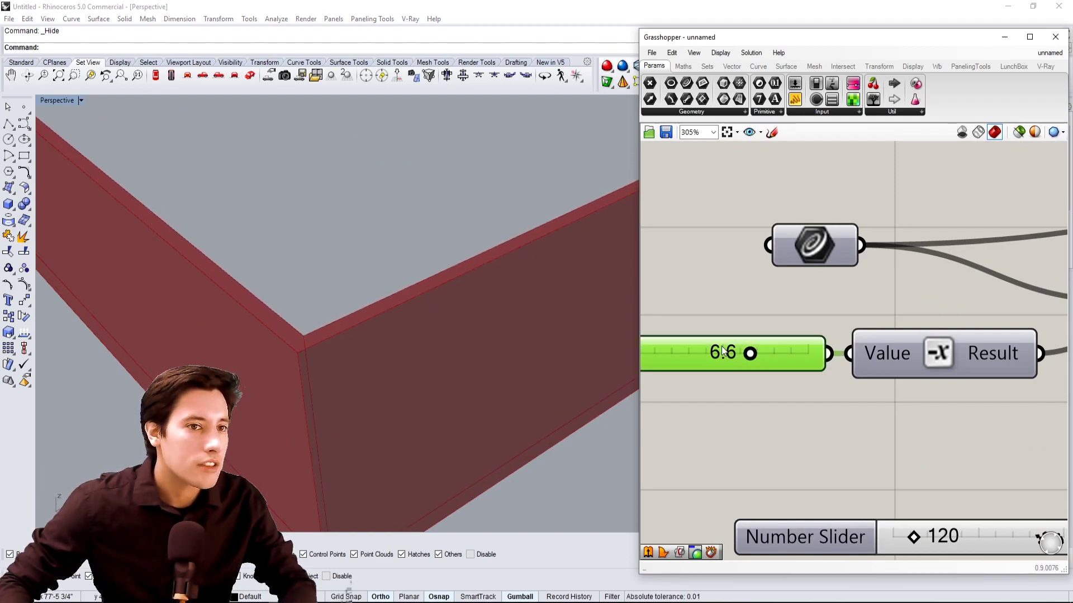
{"action": "double_click", "coordinate": [723, 351]}
{"action": "type", "text": "5.5"}
{"action": "key", "text": "Return"}
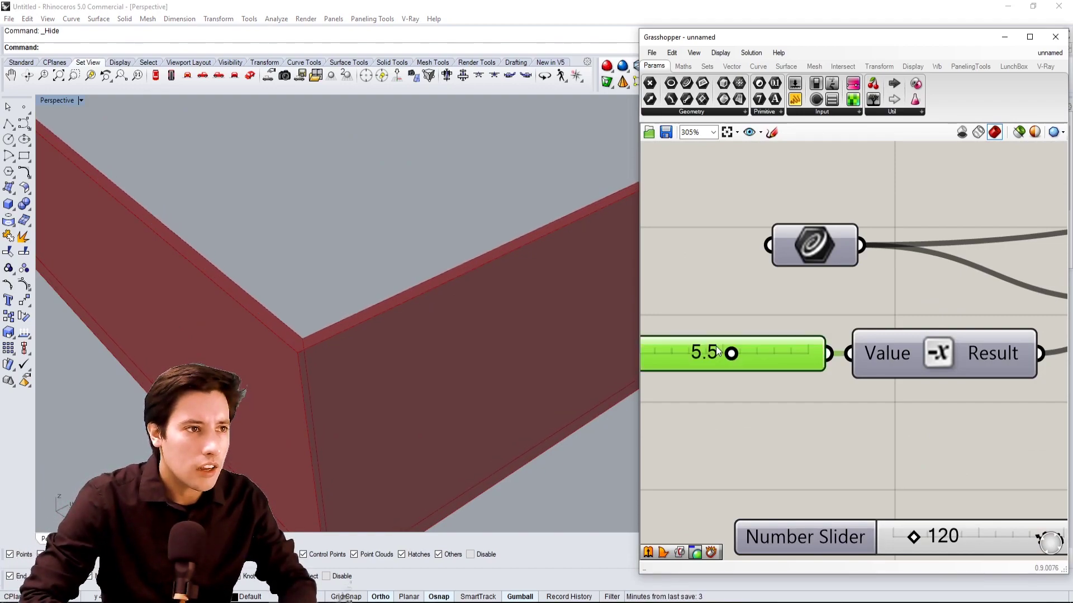
{"action": "left_click", "coordinate": [868, 444]}
{"action": "scroll", "coordinate": [253, 264], "scroll_direction": "down", "scroll_amount": 7}
{"action": "scroll", "coordinate": [253, 263], "scroll_direction": "down", "scroll_amount": 3}
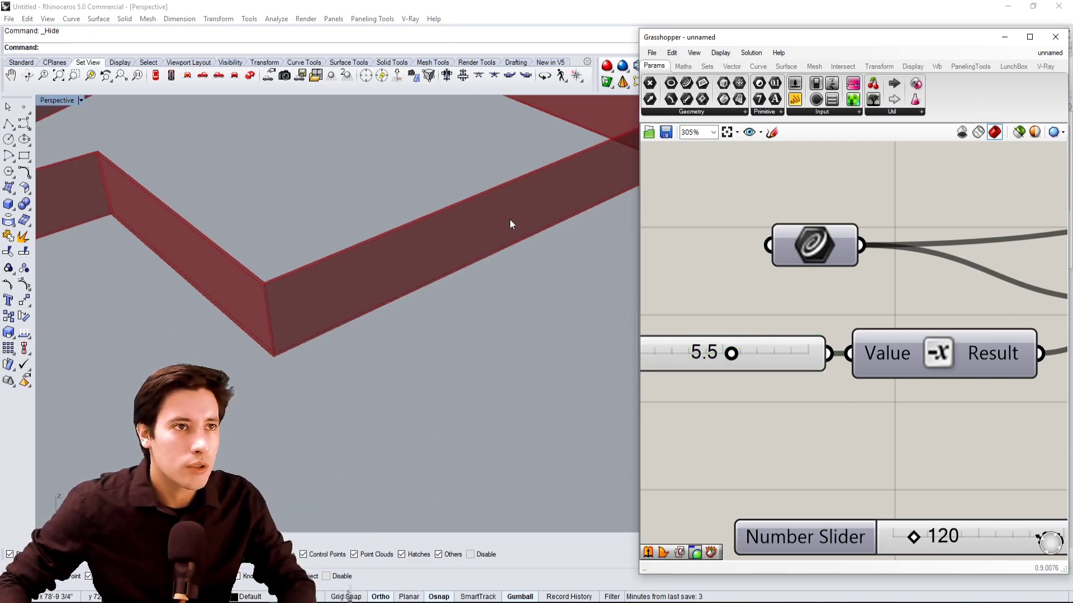
Test a taller extrusion with the height slider feeding the Unit Z factor, and set it back to 120.
{"action": "scroll", "coordinate": [866, 414], "scroll_direction": "down", "scroll_amount": 2}
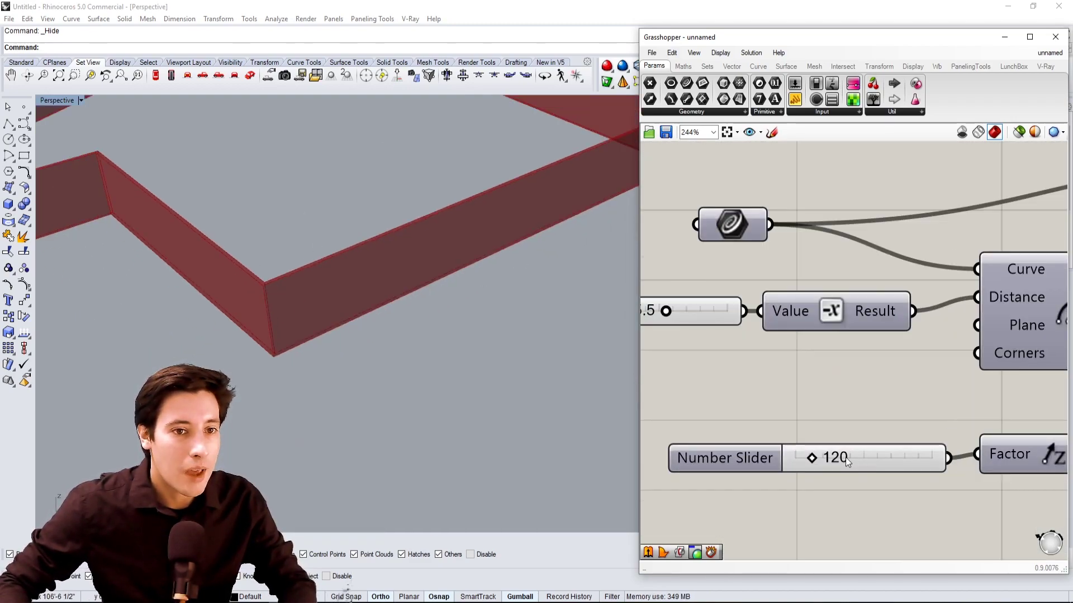
{"action": "double_click", "coordinate": [825, 459]}
{"action": "key", "text": "Return"}
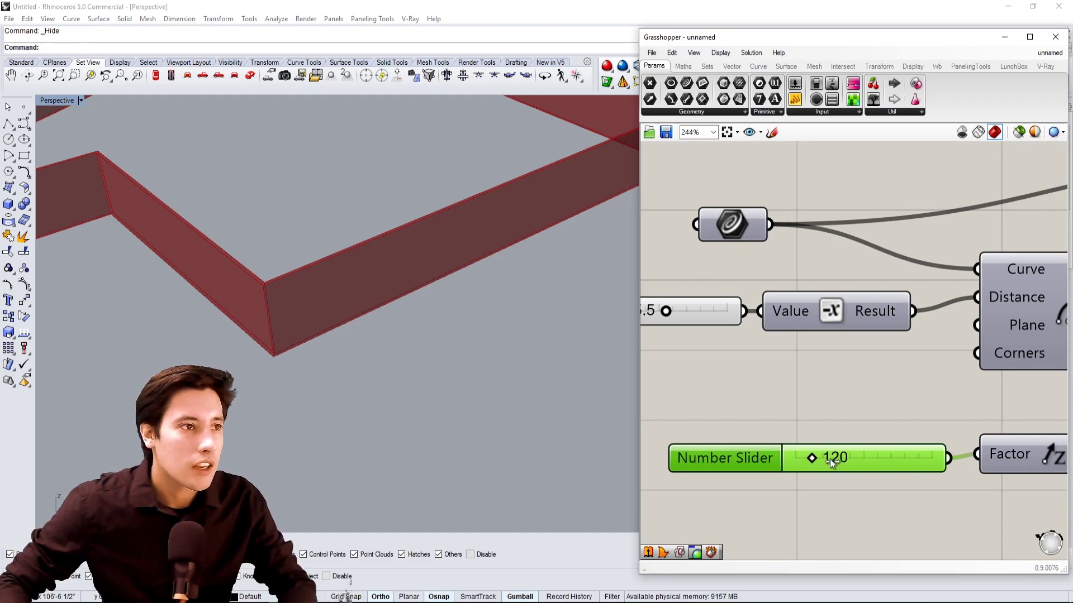
{"action": "left_click_drag", "start_coordinate": [832, 461], "coordinate": [847, 461]}
{"action": "double_click", "coordinate": [847, 459]}
{"action": "type", "text": "12"}
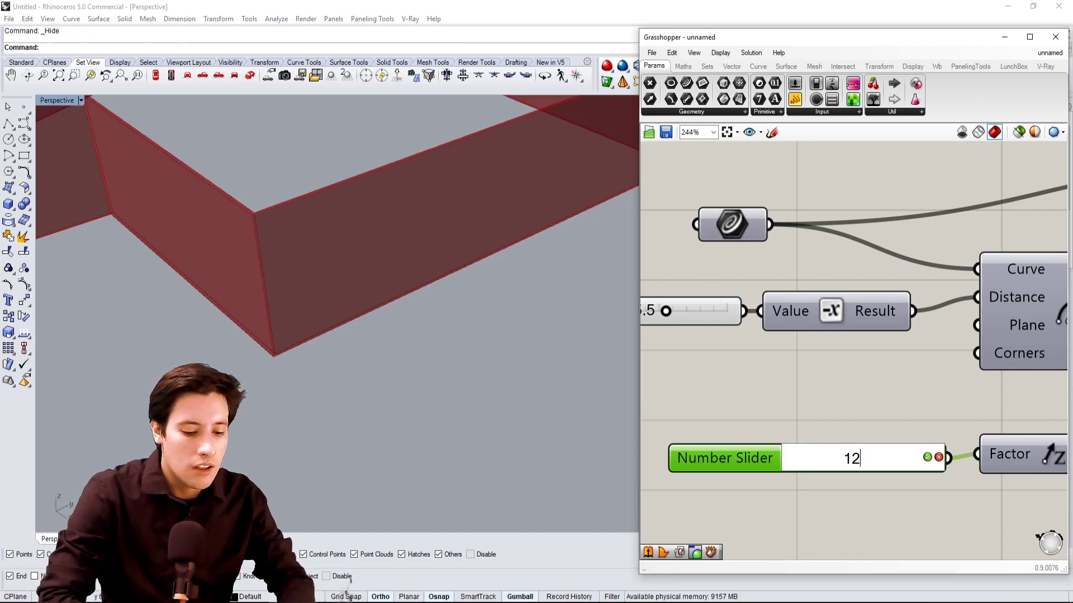
{"action": "type", "text": "0"}
{"action": "key", "text": "Return"}
{"action": "left_click", "coordinate": [847, 401]}
{"action": "scroll", "coordinate": [785, 425], "scroll_direction": "down", "scroll_amount": 6}
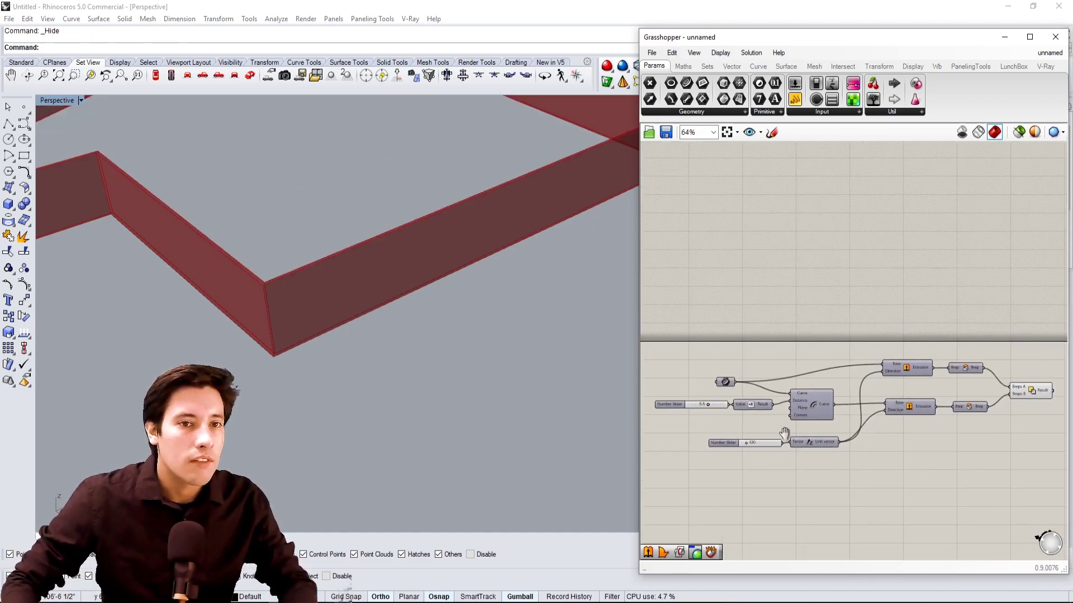
Examine the Solid Difference walls in the perspective view, along with the Extrude and Cap Holes chain that feeds them.
{"action": "right_click_drag", "start_coordinate": [1042, 394], "coordinate": [890, 380]}
{"action": "scroll", "coordinate": [890, 380], "scroll_direction": "up", "scroll_amount": 2}
{"action": "left_click", "coordinate": [890, 381]}
{"action": "scroll", "coordinate": [297, 297], "scroll_direction": "up", "scroll_amount": 3}
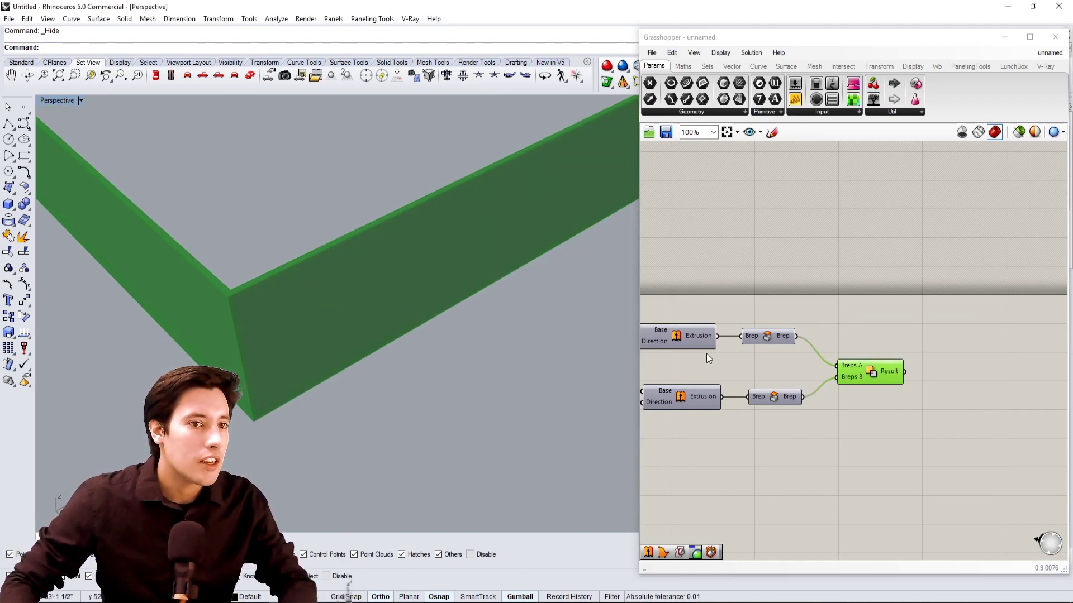
{"action": "right_click_drag", "start_coordinate": [706, 354], "coordinate": [773, 334]}
{"action": "left_click", "coordinate": [771, 332]}
{"action": "left_click_drag", "start_coordinate": [846, 307], "coordinate": [777, 340]}
{"action": "left_click", "coordinate": [950, 366]}
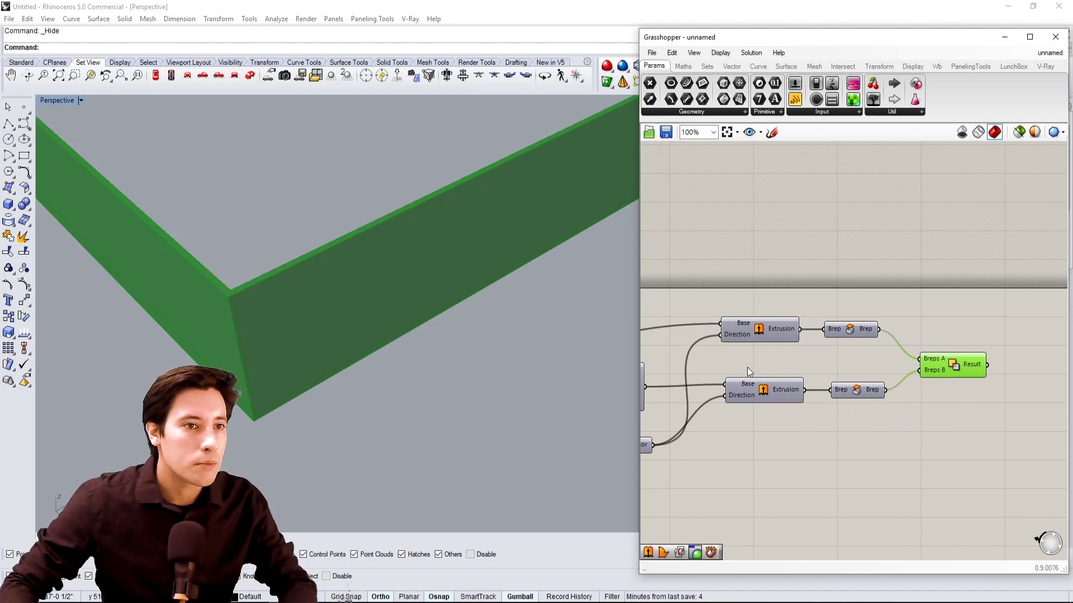
{"action": "scroll", "coordinate": [746, 367], "scroll_direction": "down", "scroll_amount": 1}
{"action": "right_click_drag", "start_coordinate": [746, 367], "coordinate": [822, 362]}
{"action": "left_click", "coordinate": [585, 370]}
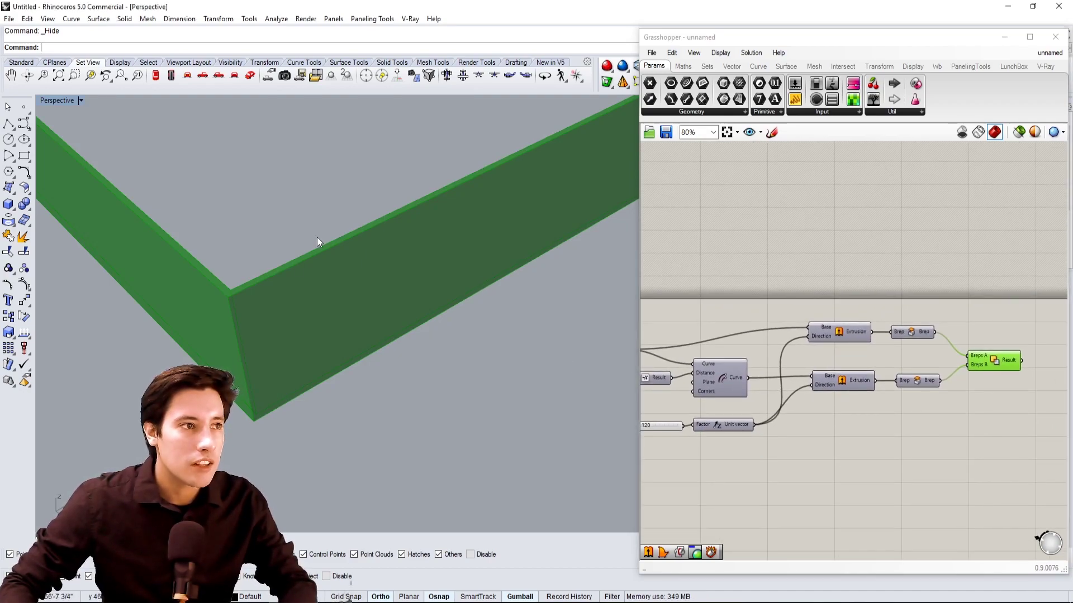
{"action": "left_click", "coordinate": [989, 321]}
{"action": "right_click_drag", "start_coordinate": [989, 322], "coordinate": [939, 361]}
{"action": "scroll", "coordinate": [384, 251], "scroll_direction": "down", "scroll_amount": 8}
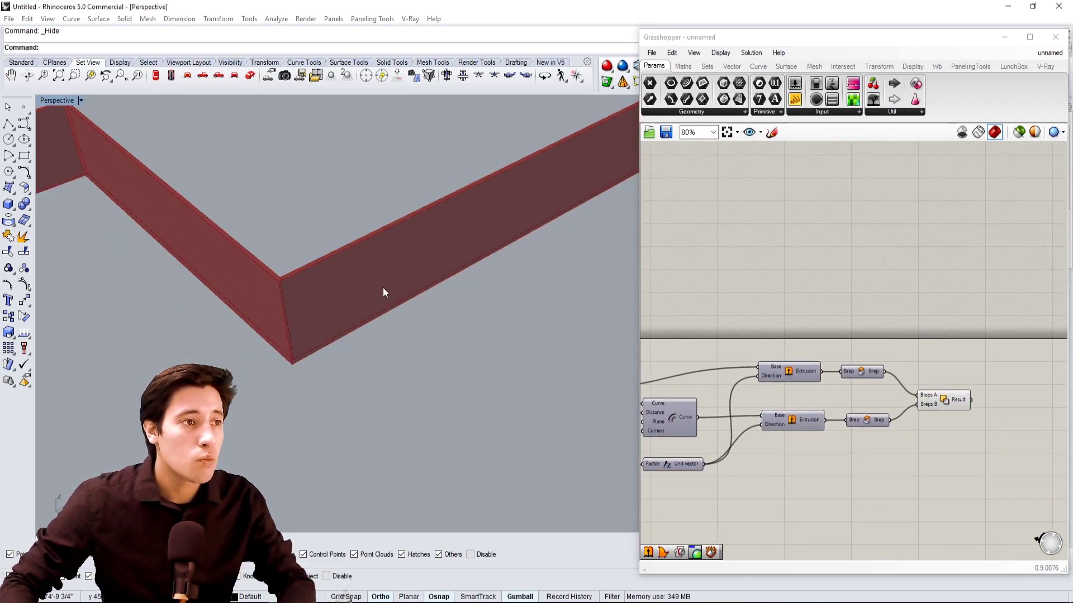
{"action": "right_click_drag", "start_coordinate": [386, 268], "coordinate": [342, 414], "text": "shift"}
Delete both Extrude components, both Cap Holes components and the Solid Difference component.
{"action": "left_click", "coordinate": [862, 372]}
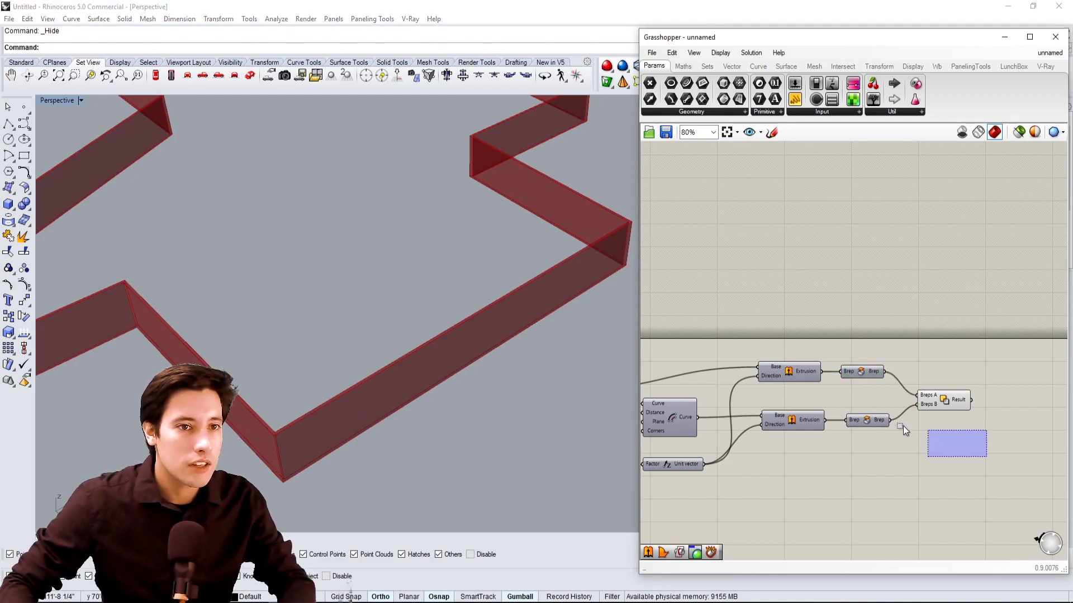
{"action": "left_click_drag", "start_coordinate": [903, 425], "coordinate": [776, 317]}
{"action": "key", "text": "Delete"}
{"action": "right_click_drag", "start_coordinate": [774, 427], "coordinate": [841, 400]}
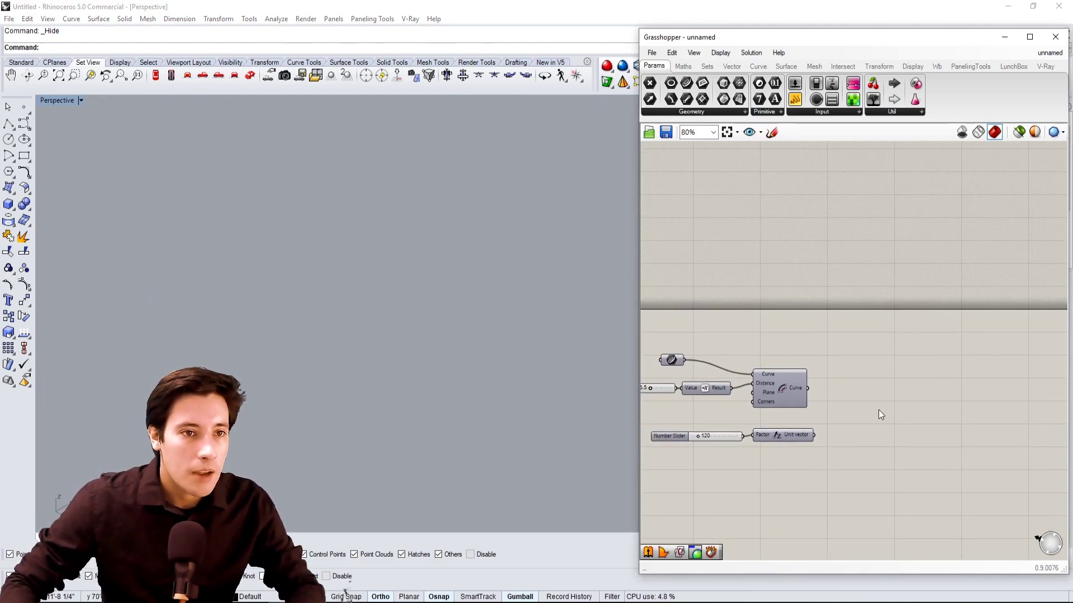
Turn on the preview of the outline Curve parameter and the Offset component, and check both curves in the perspective view.
{"action": "scroll", "coordinate": [878, 410], "scroll_direction": "down", "scroll_amount": 2}
{"action": "left_click_drag", "start_coordinate": [890, 403], "coordinate": [854, 384]}
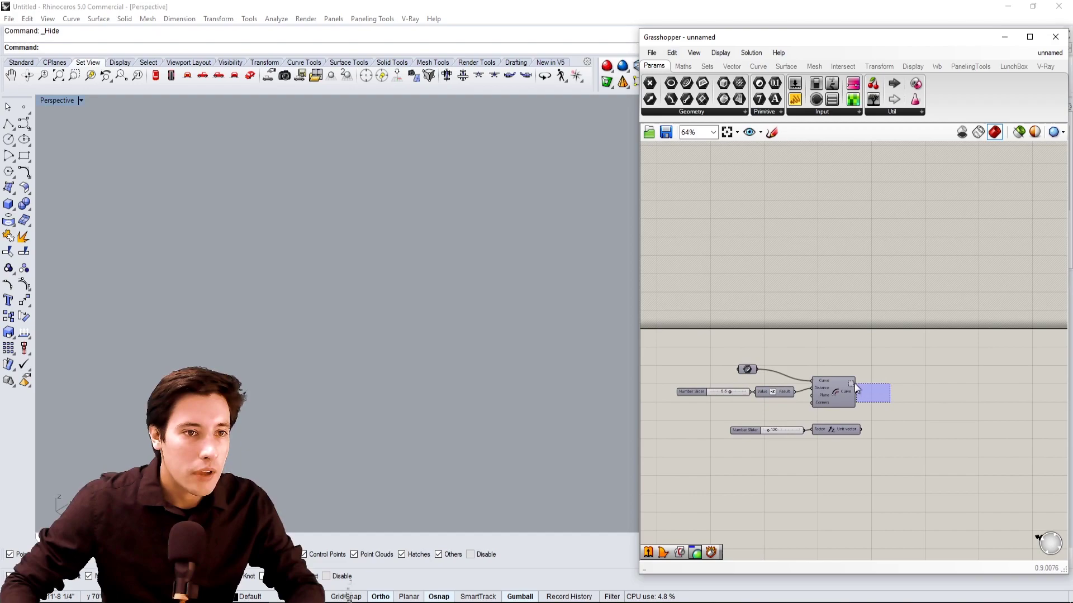
{"action": "left_click", "coordinate": [747, 369], "text": "shift"}
{"action": "middle_click", "coordinate": [771, 367]}
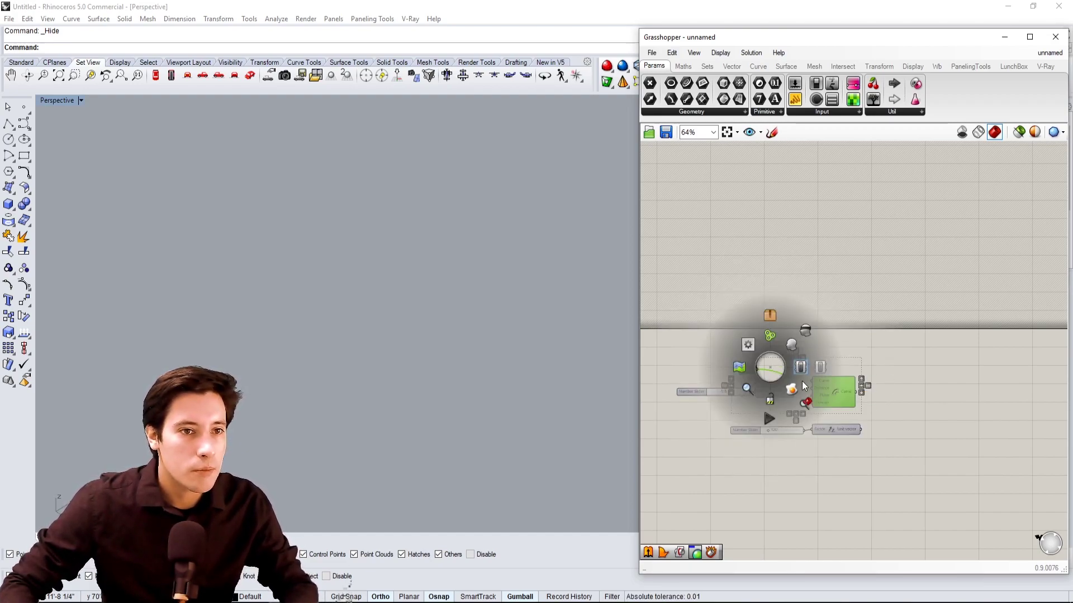
{"action": "left_click", "coordinate": [790, 344]}
{"action": "left_click", "coordinate": [703, 377]}
{"action": "scroll", "coordinate": [561, 282], "scroll_direction": "up", "scroll_amount": 1}
{"action": "right_click_drag", "start_coordinate": [561, 283], "coordinate": [332, 408]}
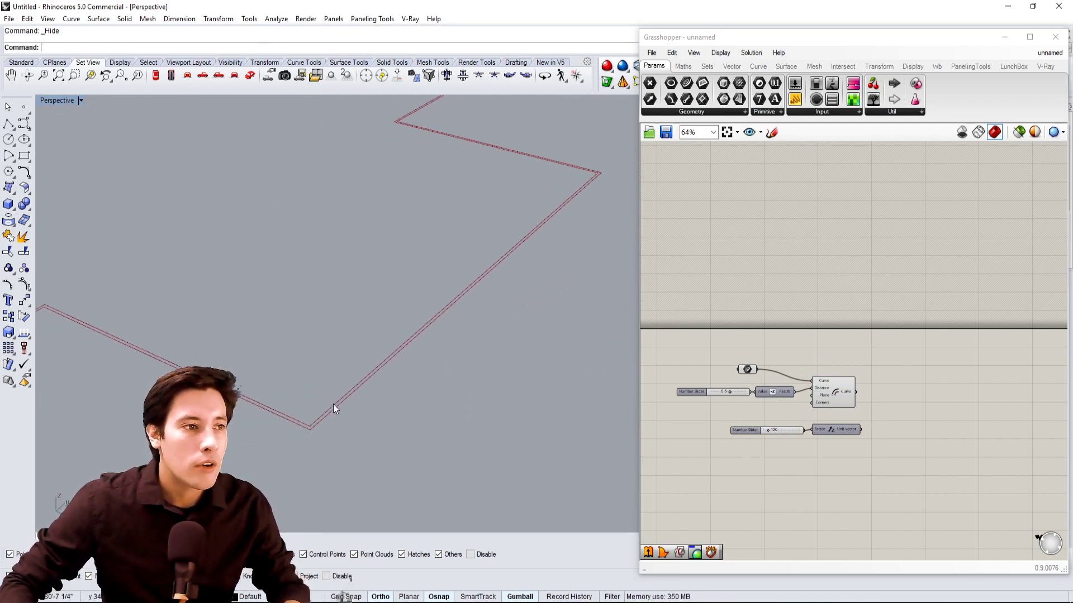
{"action": "scroll", "coordinate": [324, 411], "scroll_direction": "up", "scroll_amount": 2}
Add a Boundary Surfaces component and connect both the outline curve and the offset curve to its Edges input.
{"action": "double_click", "coordinate": [913, 360]}
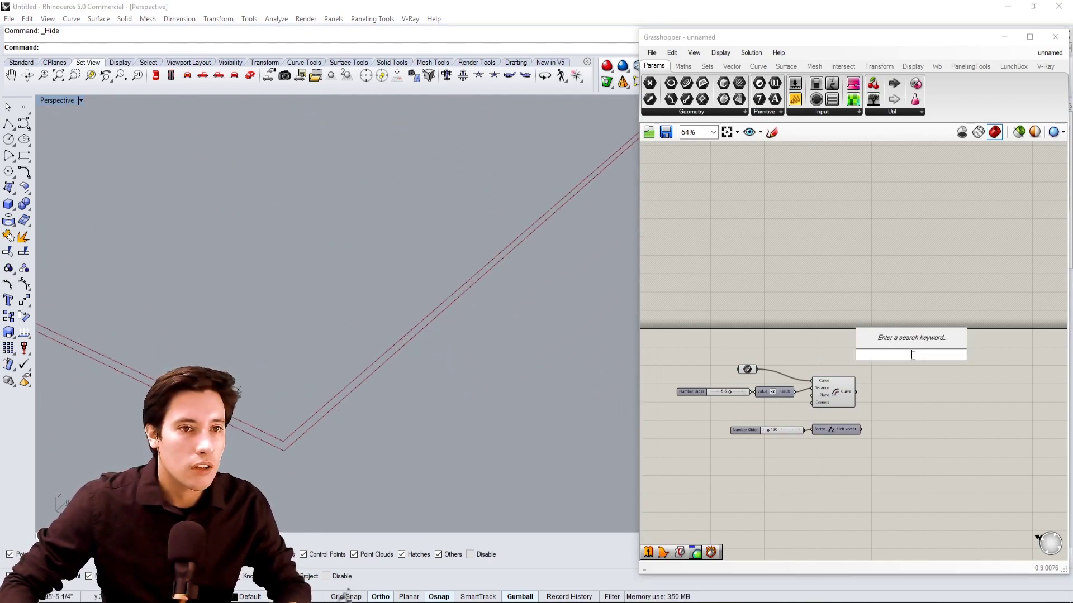
{"action": "type", "text": "BOU"}
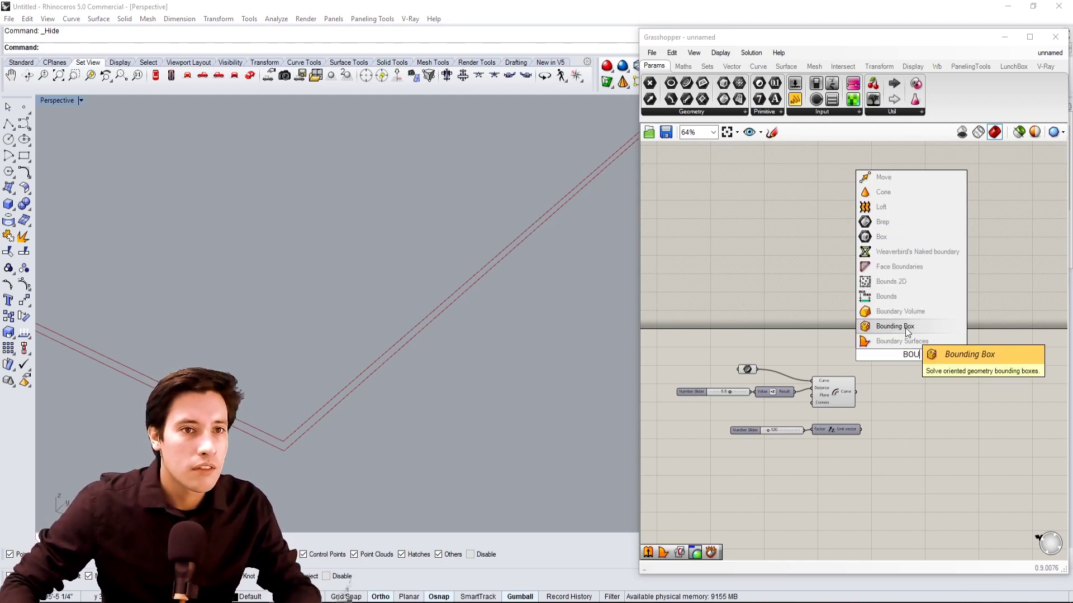
{"action": "left_click", "coordinate": [917, 341]}
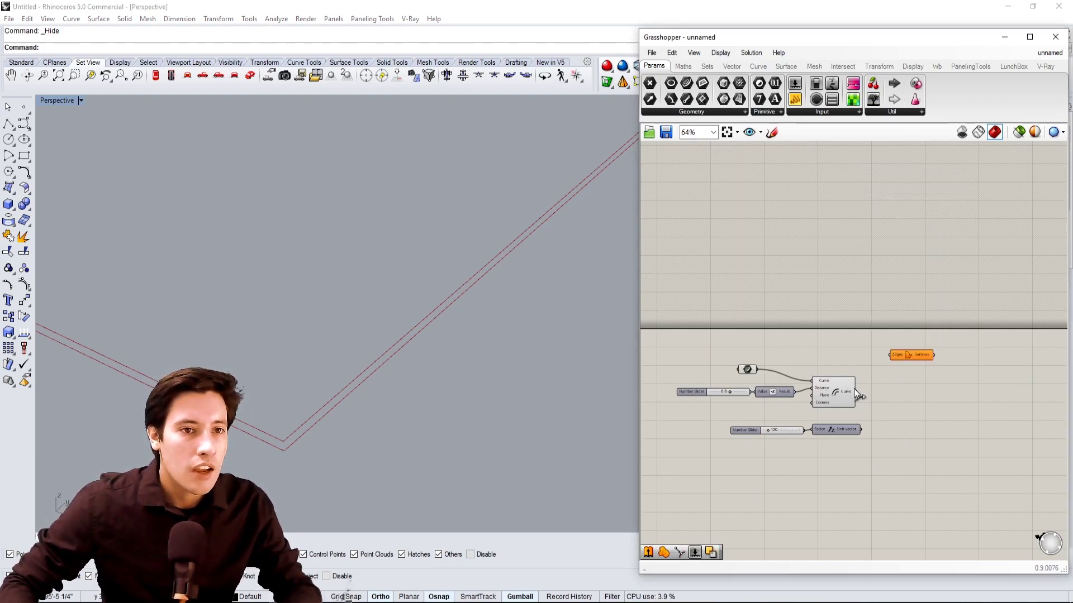
{"action": "left_click_drag", "start_coordinate": [855, 392], "coordinate": [890, 355]}
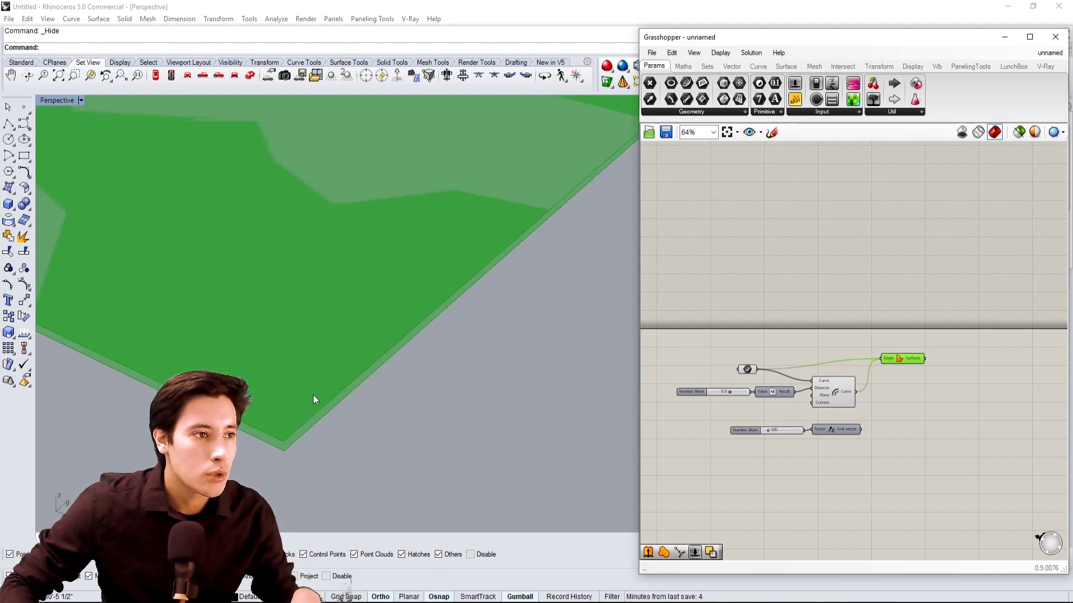
{"action": "right_click_drag", "start_coordinate": [400, 339], "coordinate": [412, 372]}
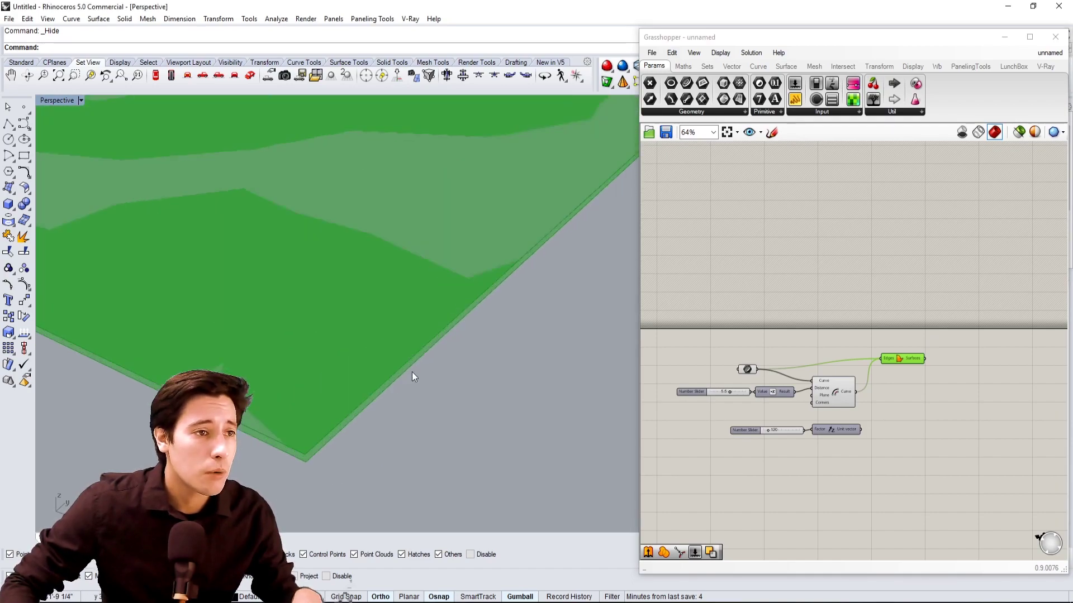
Flatten the Edges input of Boundary Surfaces, align the component with the outline Curve parameter, and check the surface between the curves.
{"action": "right_click", "coordinate": [887, 357]}
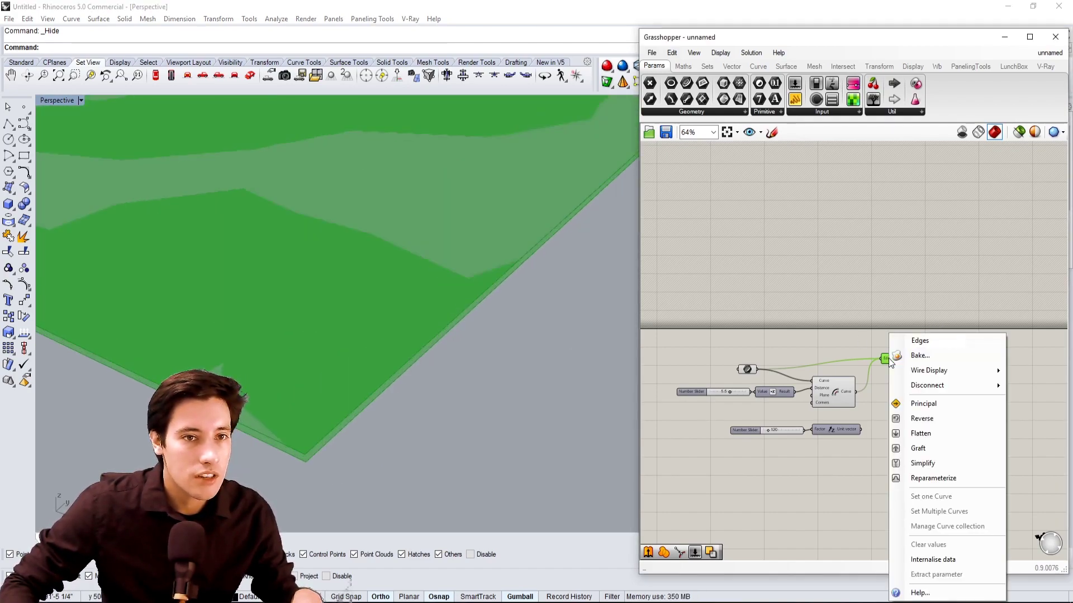
{"action": "left_click", "coordinate": [942, 434]}
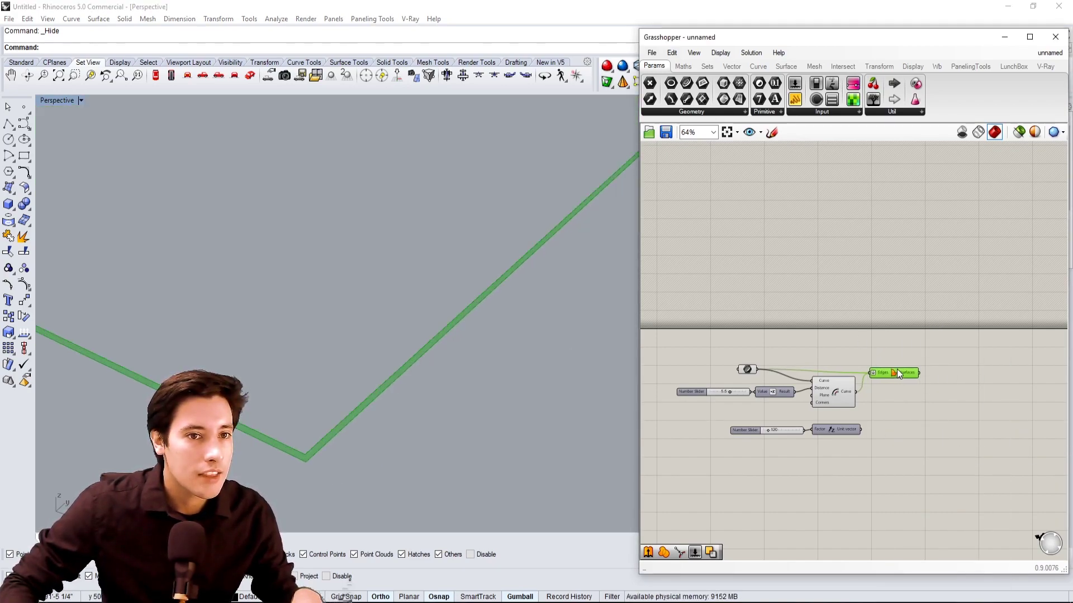
{"action": "scroll", "coordinate": [427, 384], "scroll_direction": "down", "scroll_amount": 5}
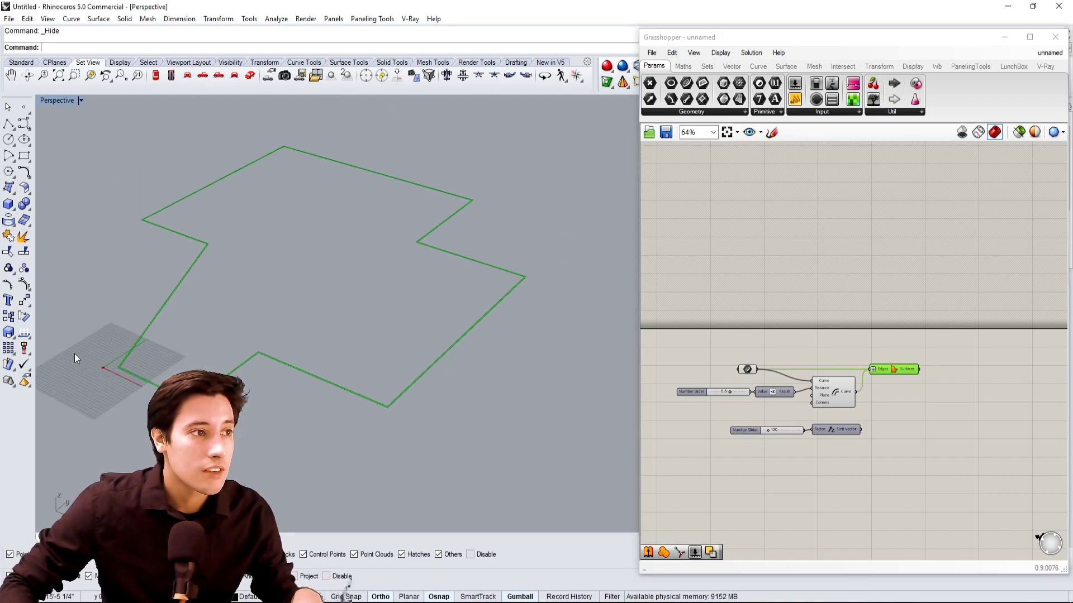
{"action": "scroll", "coordinate": [203, 352], "scroll_direction": "up", "scroll_amount": 4}
{"action": "left_click", "coordinate": [1007, 364]}
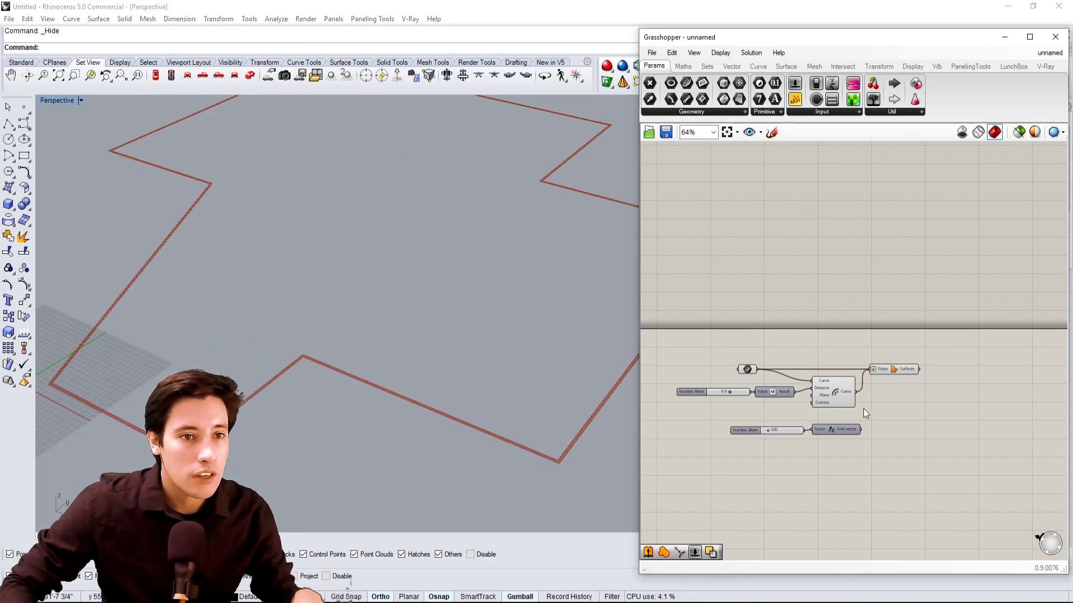
Add an Extrude component with the boundary Surfaces as Base and the Unit Z vector as Direction, and inspect the walls.
{"action": "double_click", "coordinate": [959, 394]}
{"action": "type", "text": "extrusion"}
{"action": "key", "text": "Return"}
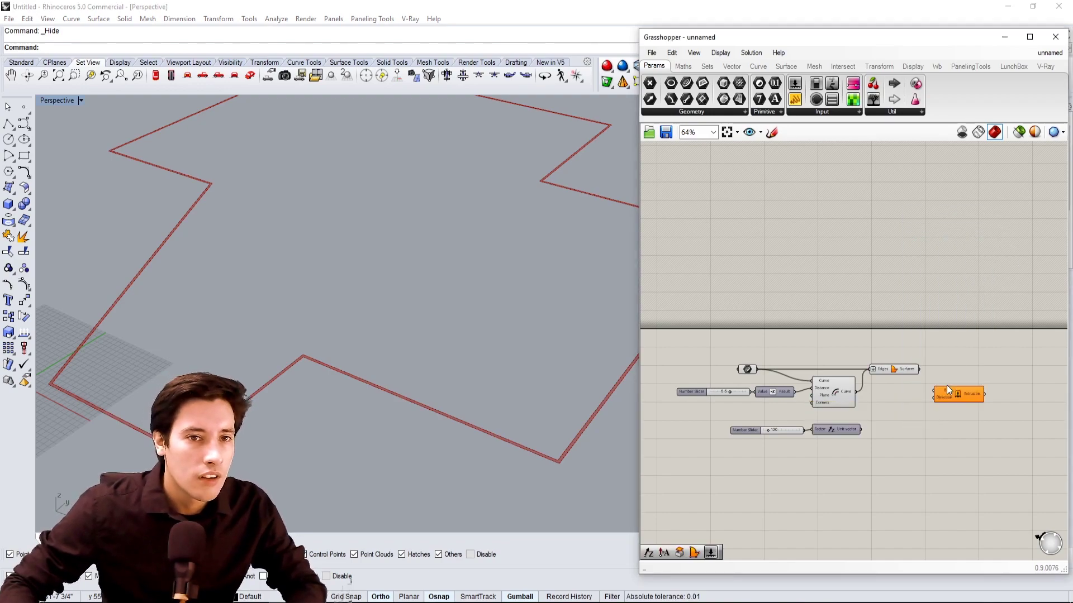
{"action": "left_click_drag", "start_coordinate": [919, 370], "coordinate": [934, 392]}
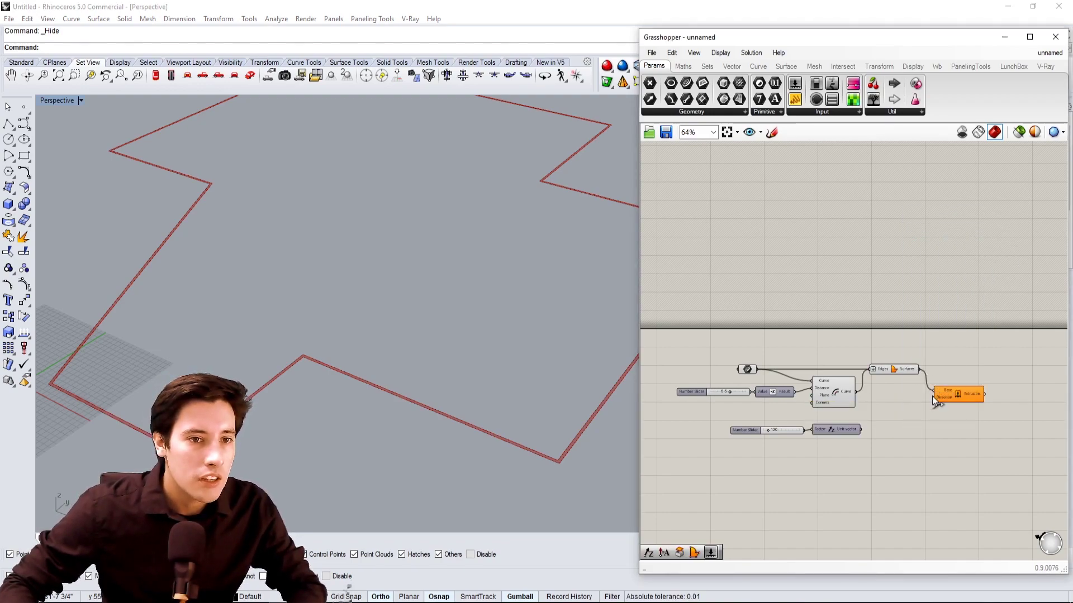
{"action": "left_click_drag", "start_coordinate": [875, 432], "coordinate": [935, 398]}
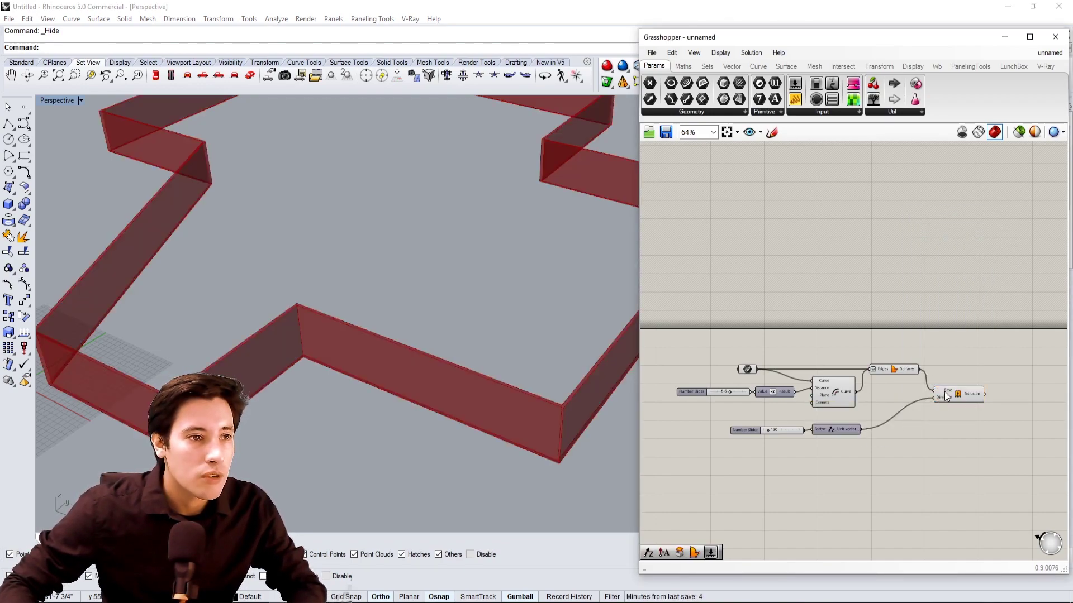
{"action": "left_click", "coordinate": [942, 399]}
{"action": "scroll", "coordinate": [571, 417], "scroll_direction": "up", "scroll_amount": 5}
{"action": "scroll", "coordinate": [572, 418], "scroll_direction": "down", "scroll_amount": 4}
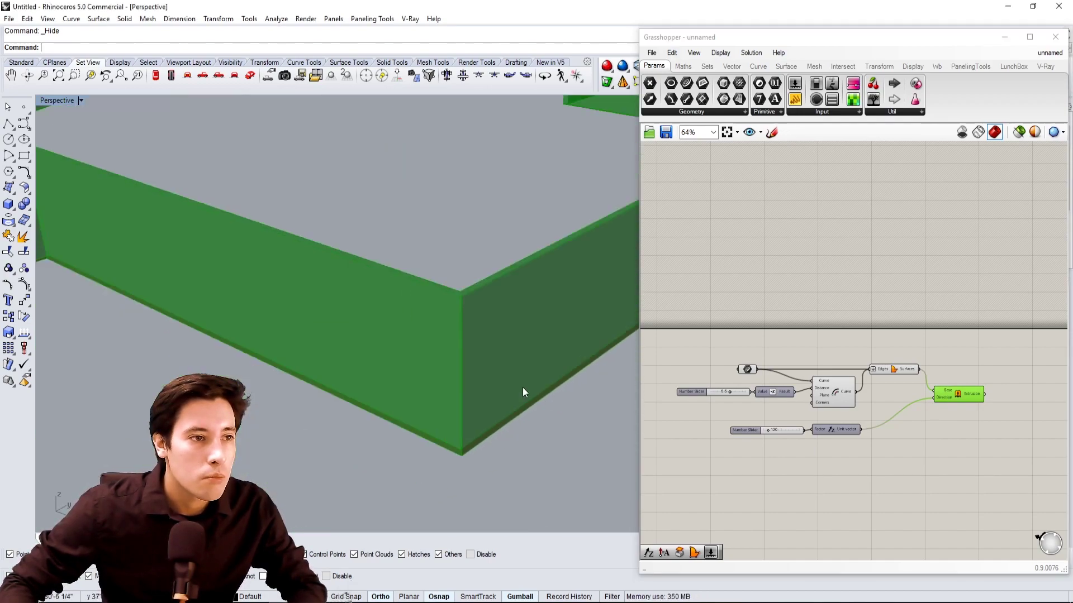
Turn off the preview of the Boundary Surfaces component.
{"action": "left_click", "coordinate": [706, 285]}
{"action": "middle_click", "coordinate": [889, 353]}
{"action": "left_click", "coordinate": [922, 318]}
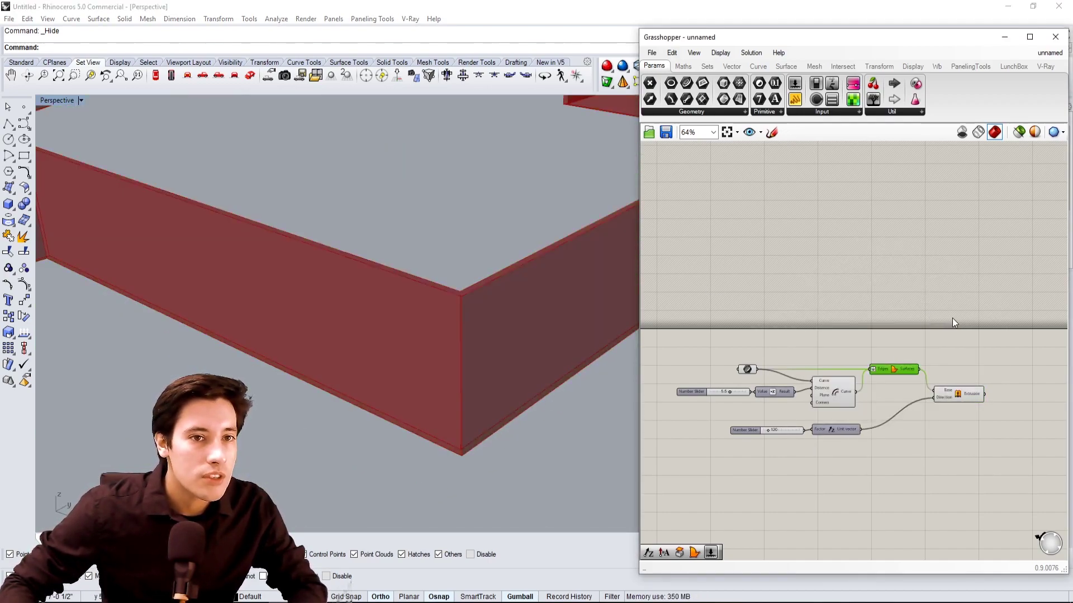
{"action": "left_click", "coordinate": [952, 319]}
Tidy the definition by aligning Extrude beside Boundary Surfaces and moving the height slider and Unit Z closer beneath the Offset component.
{"action": "scroll", "coordinate": [948, 391], "scroll_direction": "up", "scroll_amount": 2}
{"action": "left_click_drag", "start_coordinate": [954, 403], "coordinate": [946, 382]}
{"action": "left_click", "coordinate": [846, 445]}
{"action": "right_click_drag", "start_coordinate": [836, 448], "coordinate": [878, 445]}
{"action": "left_click_drag", "start_coordinate": [875, 481], "coordinate": [708, 432]}
{"action": "left_click_drag", "start_coordinate": [836, 455], "coordinate": [831, 431]}
{"action": "left_click", "coordinate": [888, 436]}
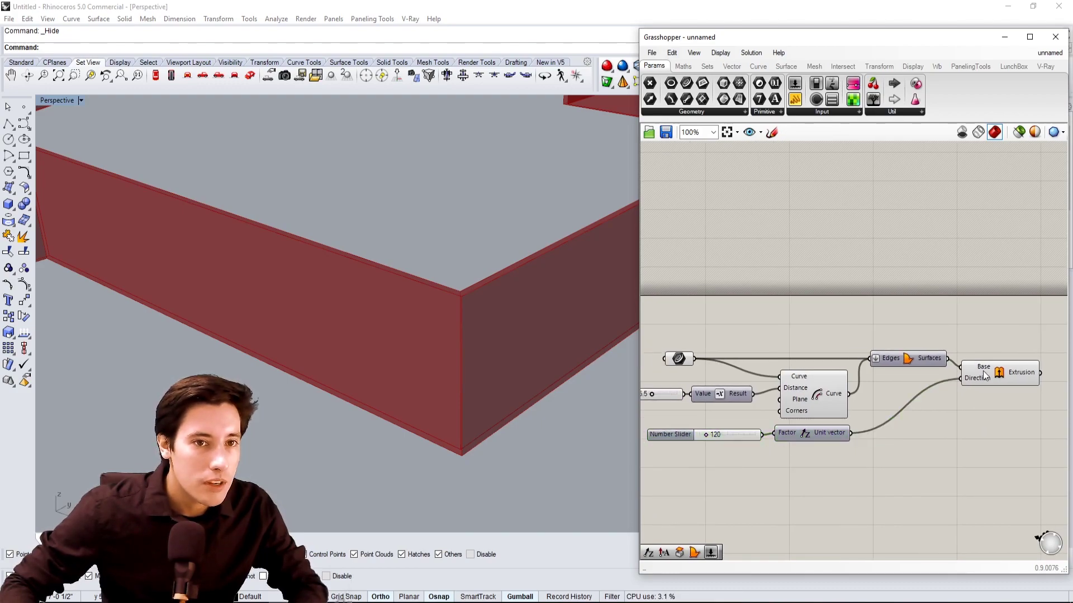
{"action": "left_click_drag", "start_coordinate": [983, 371], "coordinate": [983, 381]}
{"action": "left_click", "coordinate": [997, 423]}
Examine the complete extruded floor plan walls in the perspective view and the shortened definition that produces them.
{"action": "scroll", "coordinate": [486, 351], "scroll_direction": "down", "scroll_amount": 4}
{"action": "right_click_drag", "start_coordinate": [489, 354], "coordinate": [449, 378], "text": "shift"}
{"action": "right_click_drag", "start_coordinate": [732, 445], "coordinate": [764, 436]}
{"action": "scroll", "coordinate": [385, 364], "scroll_direction": "down", "scroll_amount": 3}
{"action": "right_click_drag", "start_coordinate": [513, 349], "coordinate": [552, 370], "text": "shift"}
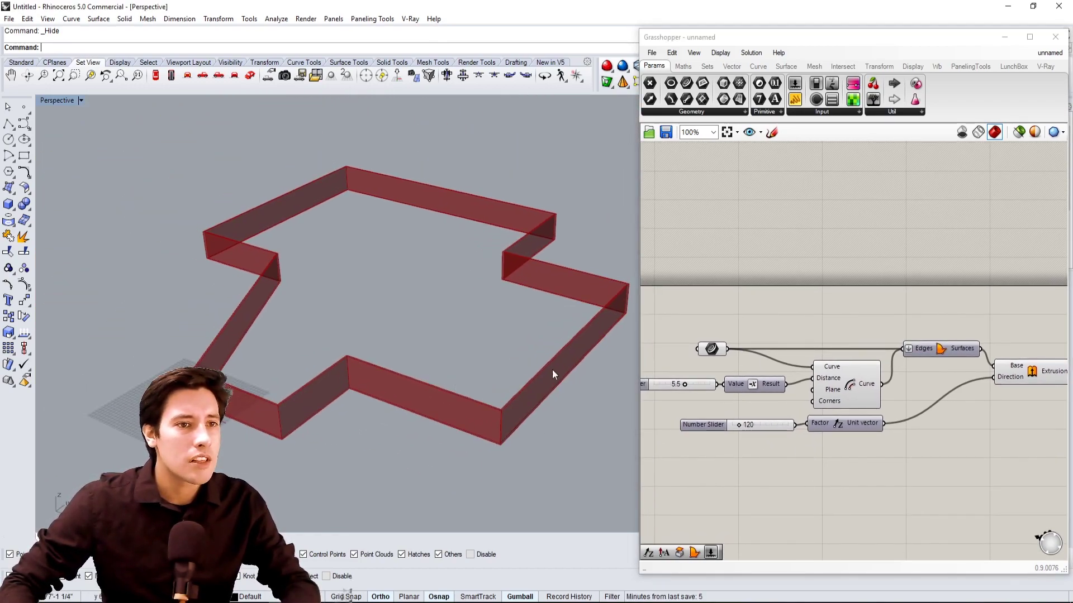
{"action": "right_click_drag", "start_coordinate": [426, 391], "coordinate": [500, 340]}
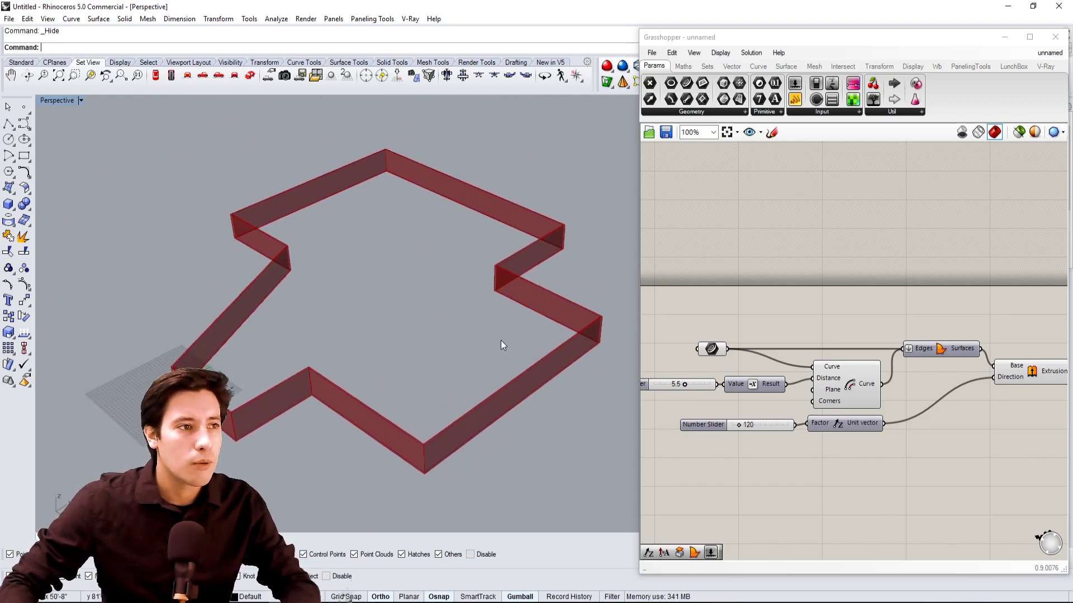
{"action": "scroll", "coordinate": [829, 334], "scroll_direction": "down", "scroll_amount": 2}
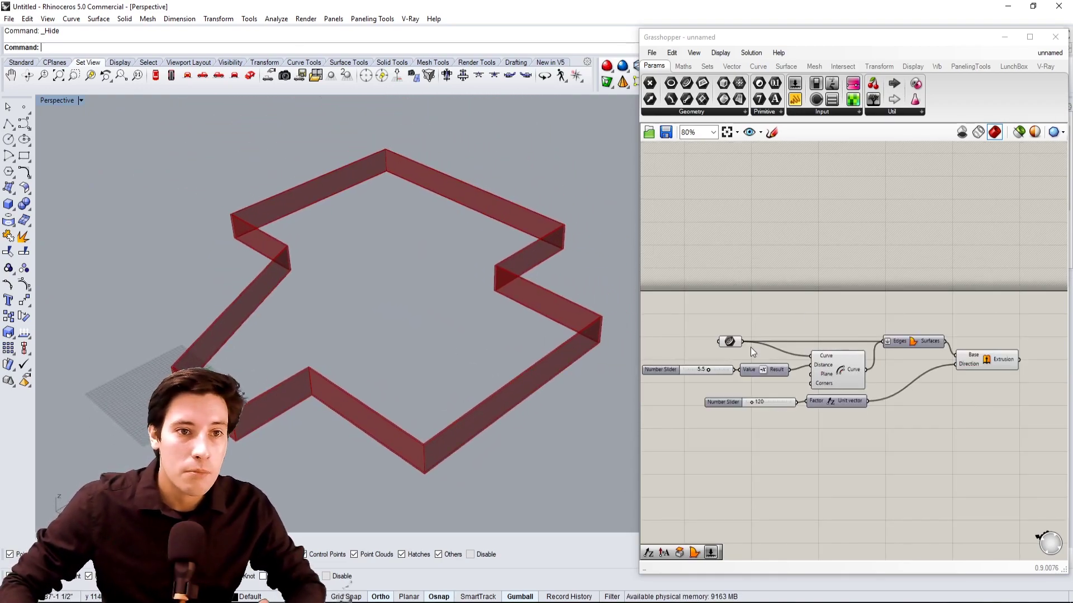
{"action": "left_click_drag", "start_coordinate": [1023, 406], "coordinate": [992, 345]}
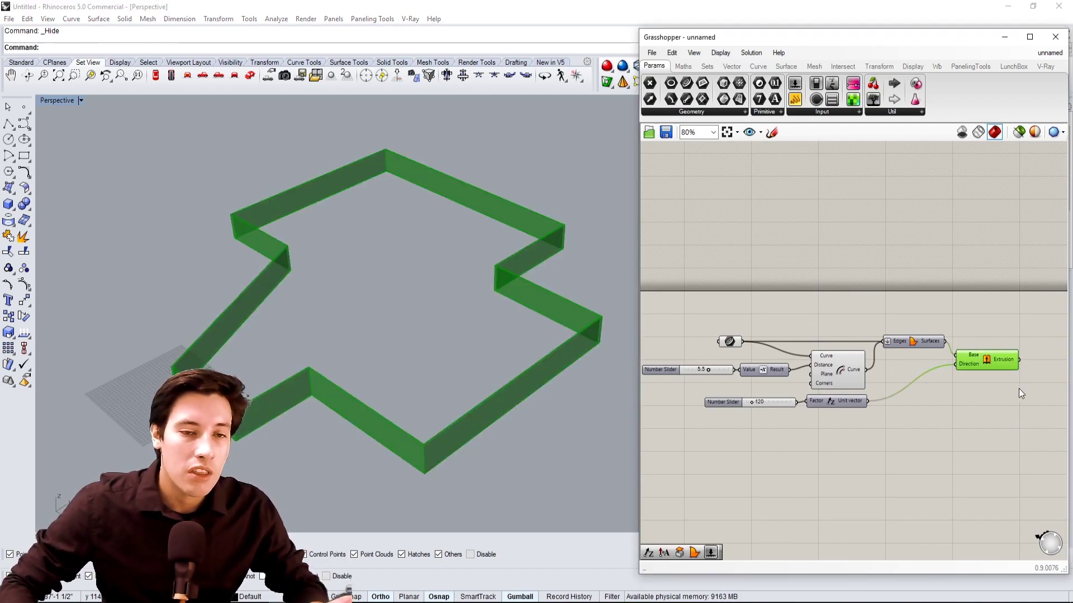
{"action": "right_click_drag", "start_coordinate": [1019, 384], "coordinate": [981, 383]}
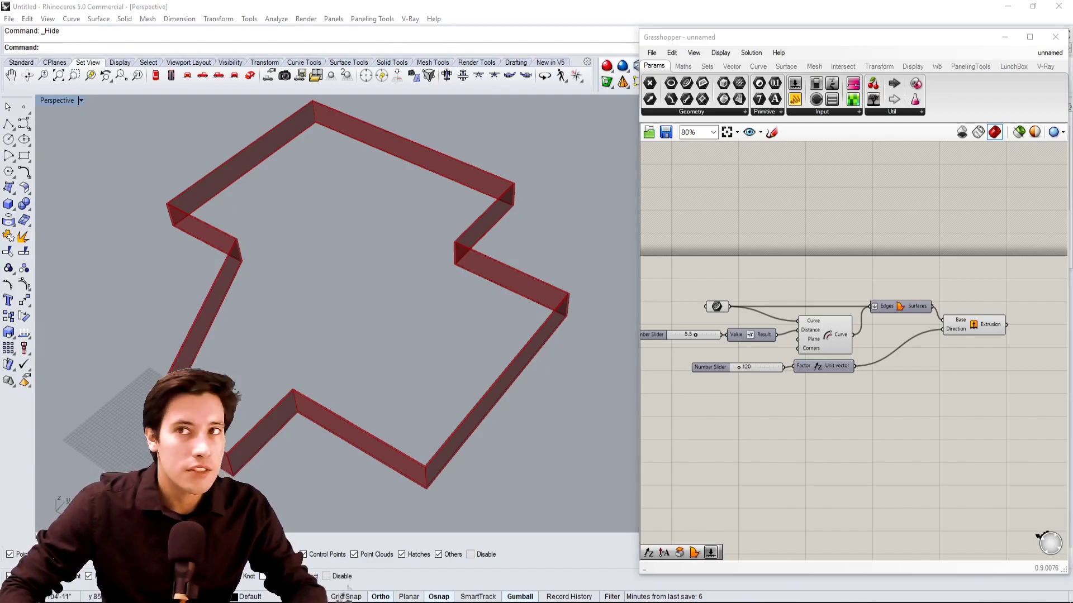
Switch to the Chrome browser and search Google Images for small house floor plans.
{"action": "key", "text": "alt+Tab"}
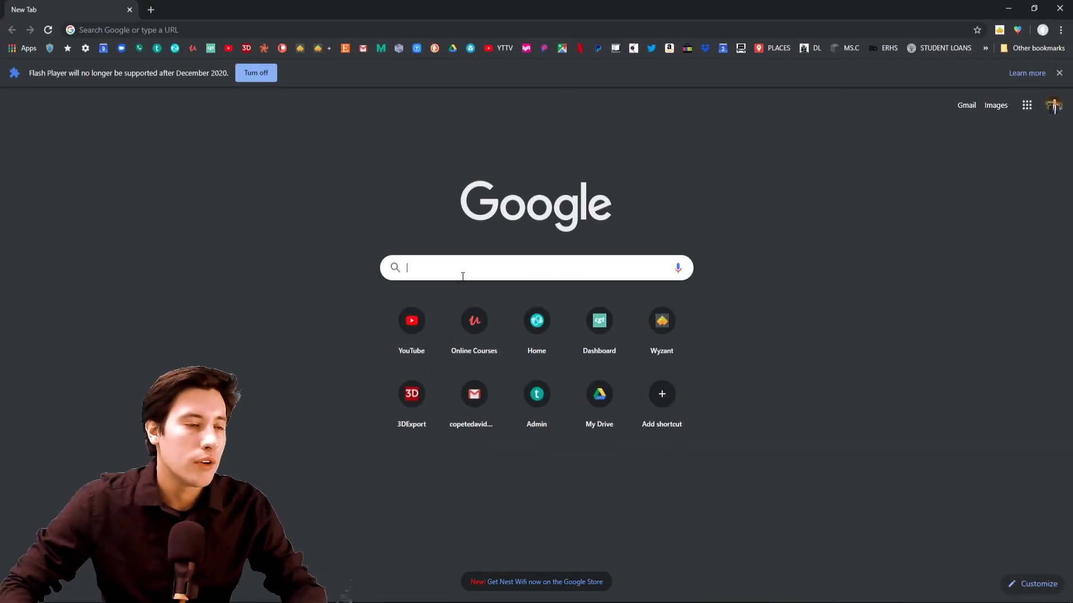
{"action": "type", "text": "SMALL HO"}
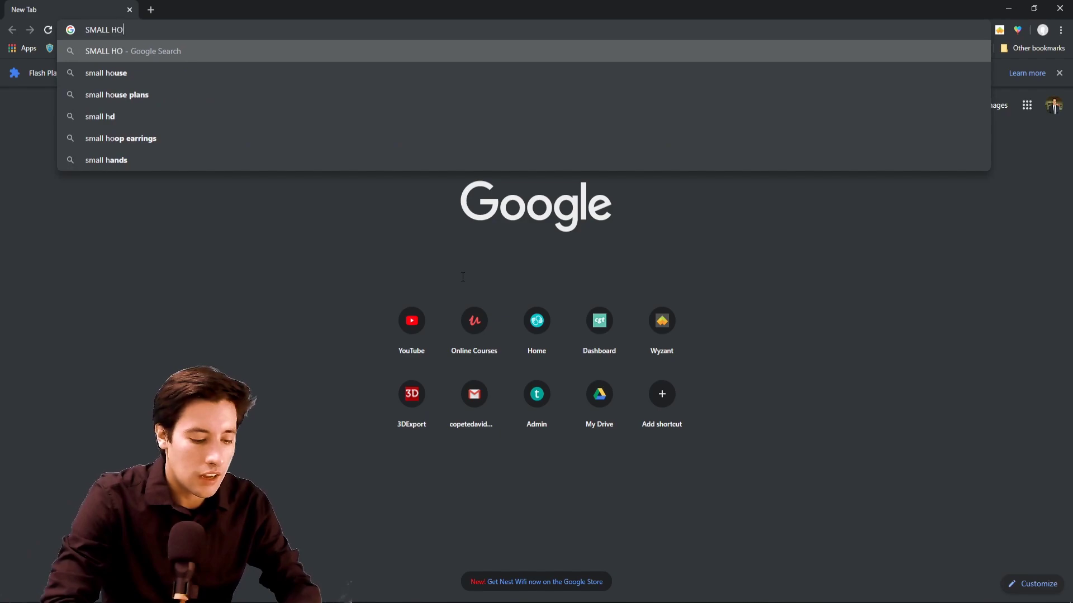
{"action": "type", "text": "USE FLOOR PLAN"}
{"action": "key", "text": "Return"}
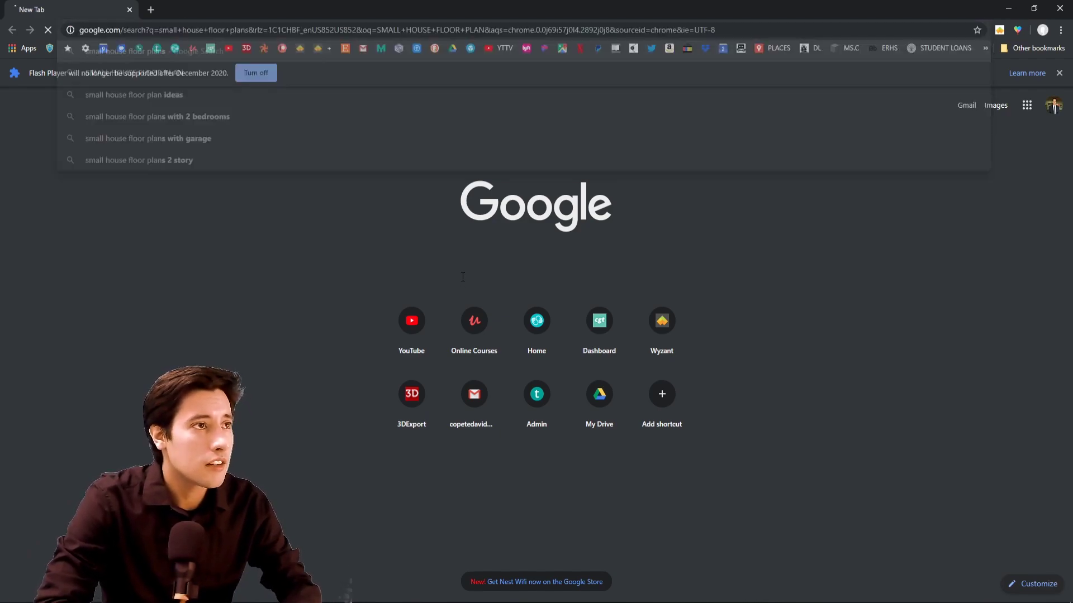
{"action": "left_click", "coordinate": [218, 135]}
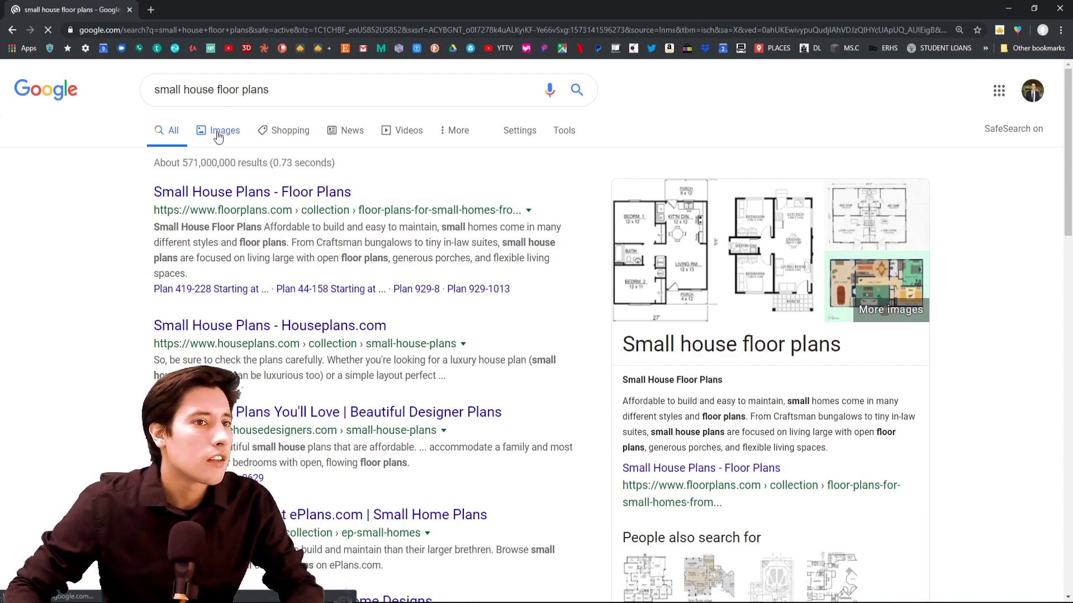
{"action": "scroll", "coordinate": [659, 354], "scroll_direction": "down", "scroll_amount": 2}
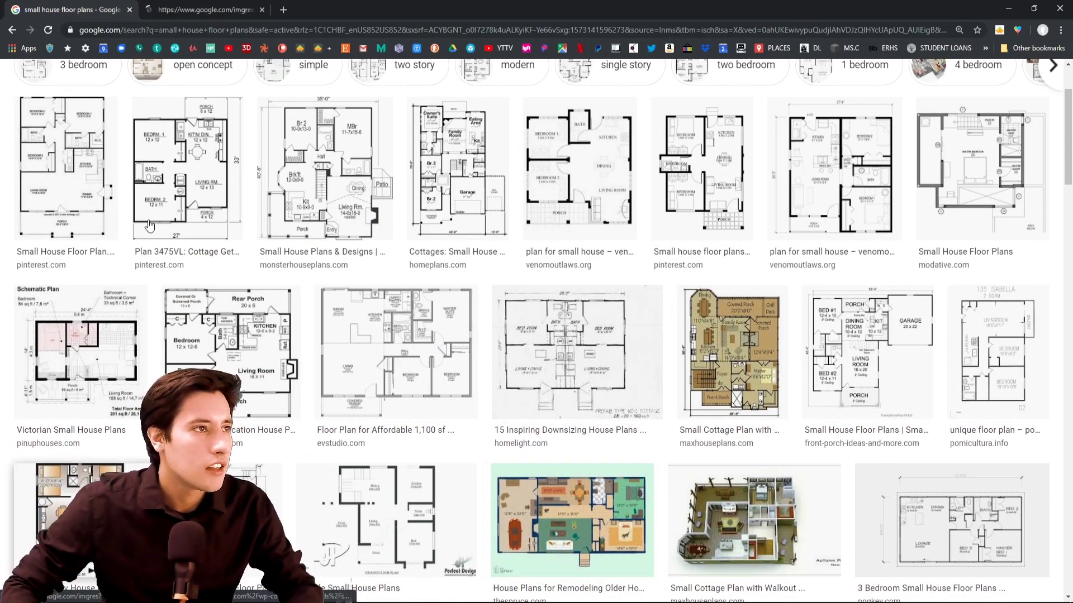
Open the Drummond House Plans tiny house image result and save its floor plan as a JPEG image on the Desktop.
{"action": "left_click", "coordinate": [204, 9]}
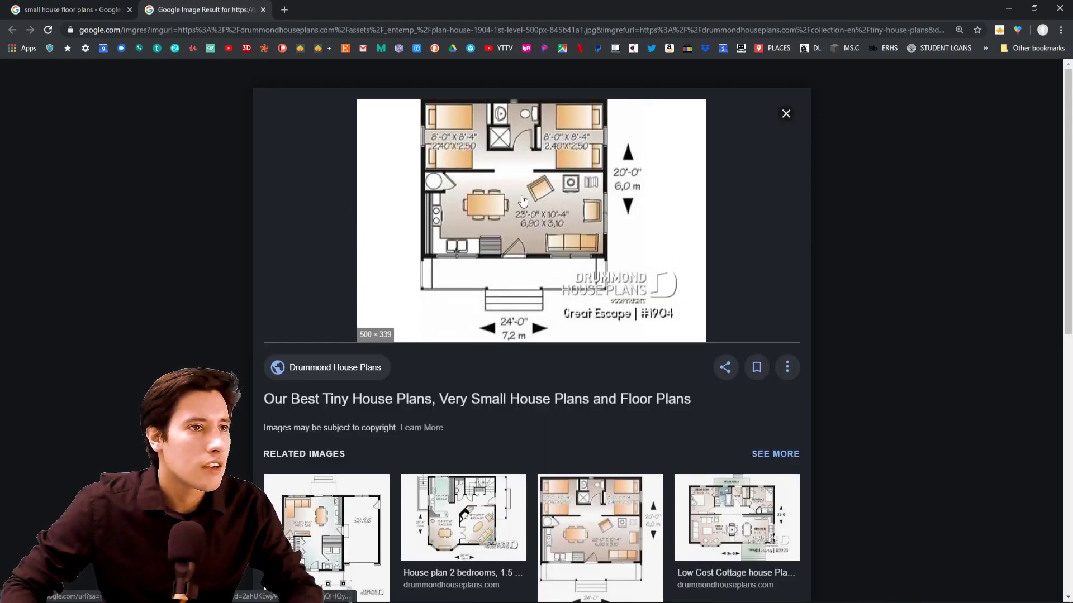
{"action": "right_click", "coordinate": [522, 199]}
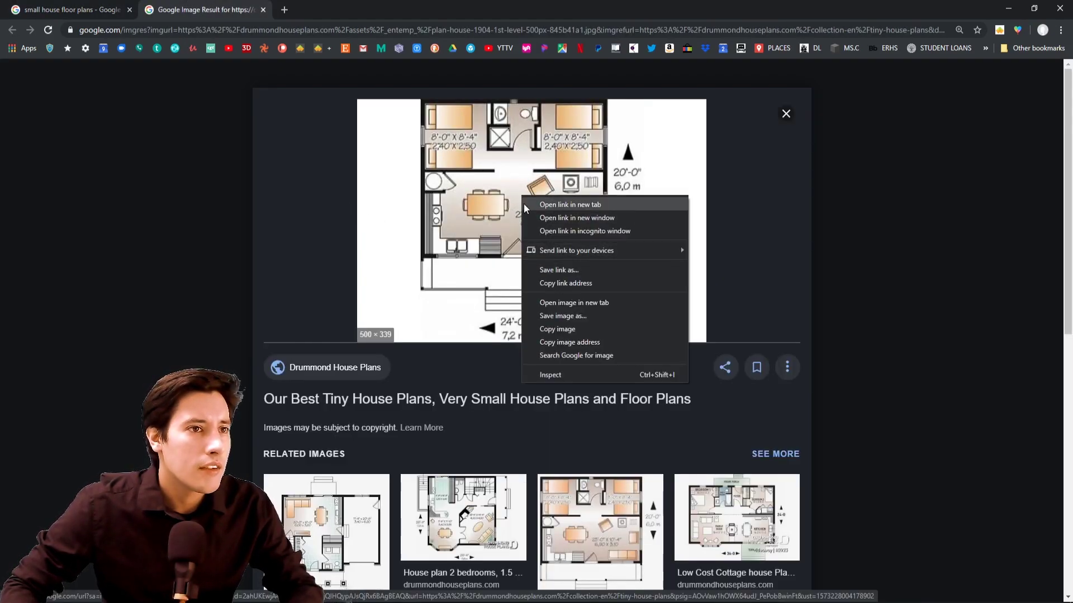
{"action": "double_click", "coordinate": [656, 14]}
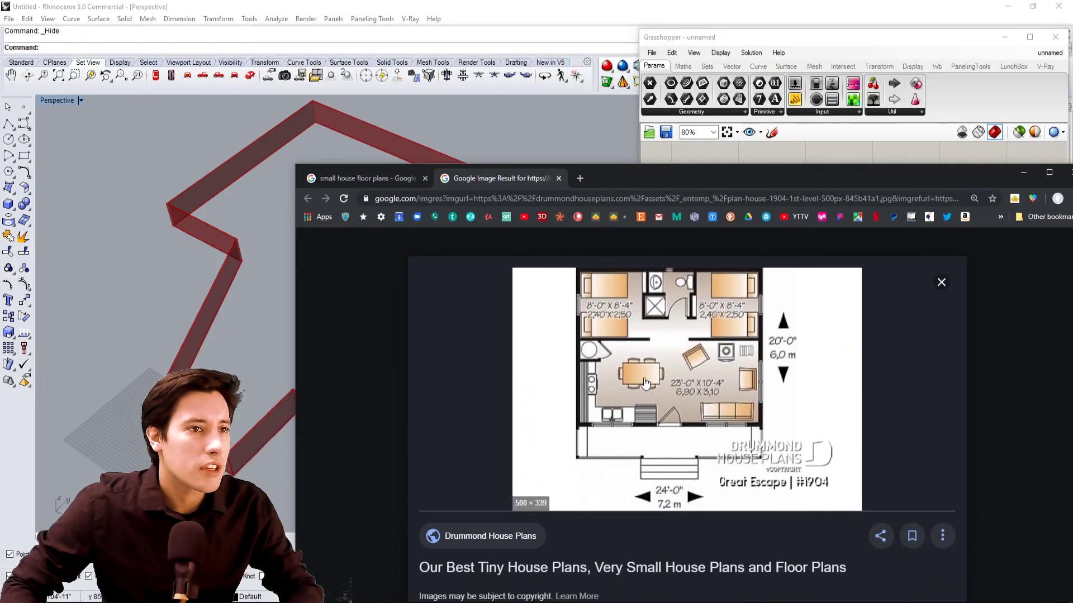
{"action": "right_click", "coordinate": [688, 366]}
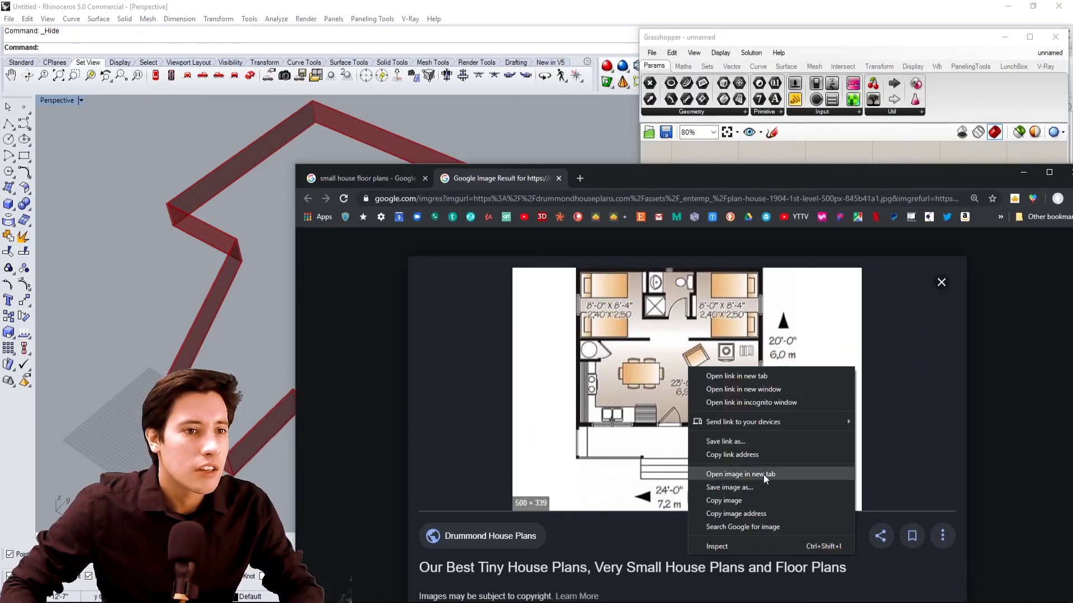
{"action": "left_click", "coordinate": [722, 487]}
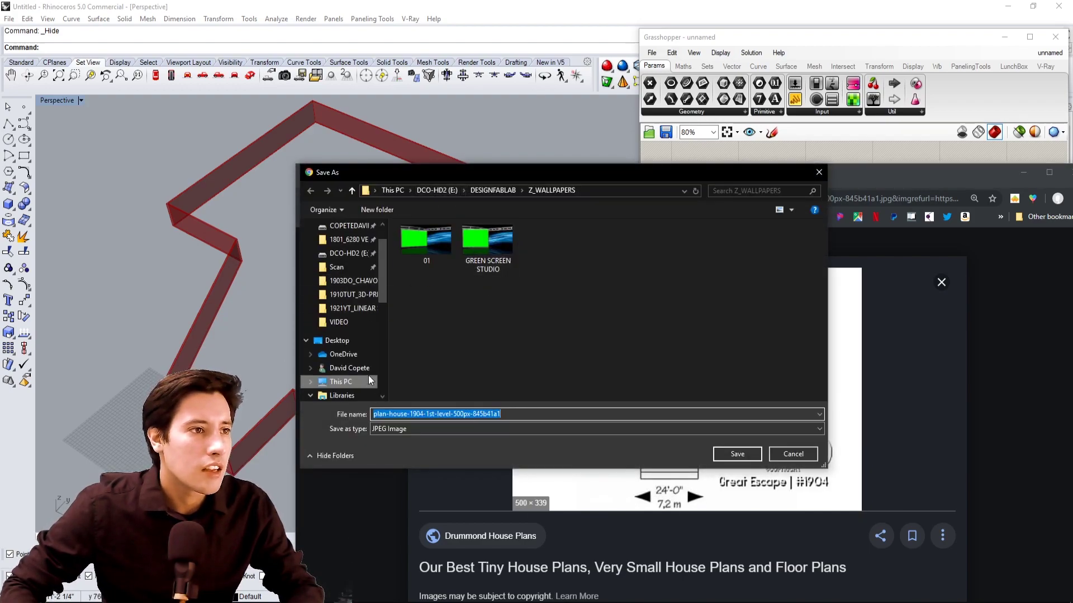
{"action": "left_click", "coordinate": [337, 340]}
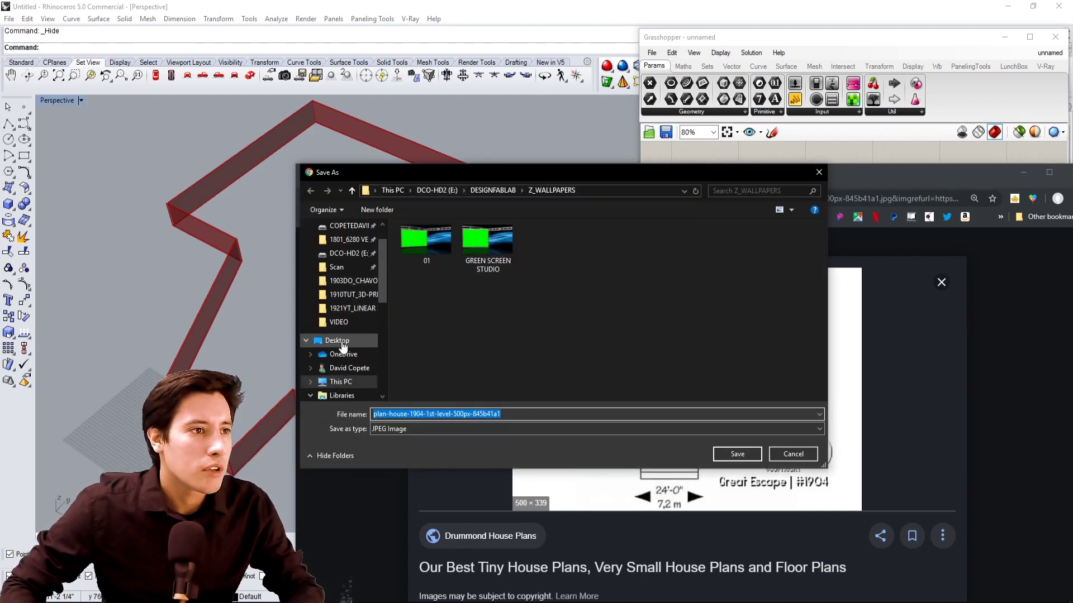
{"action": "left_click", "coordinate": [737, 454]}
Return to Rhino, run PictureFrame and load the plan-house-1904-1st-level-500px JPG file from the Desktop.
{"action": "left_click", "coordinate": [256, 273]}
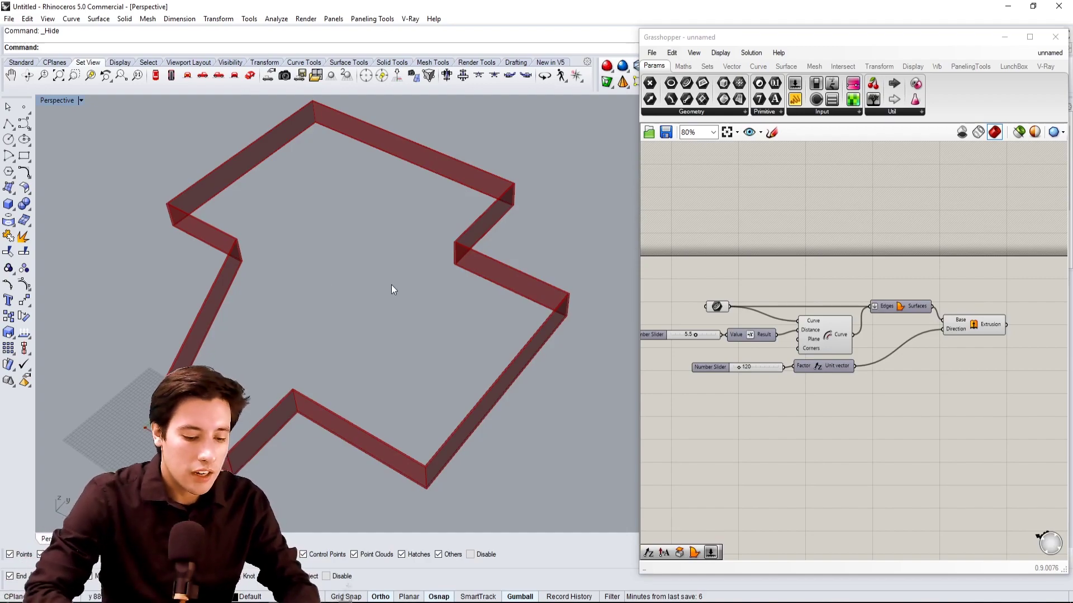
{"action": "type", "text": "PictureFrame"}
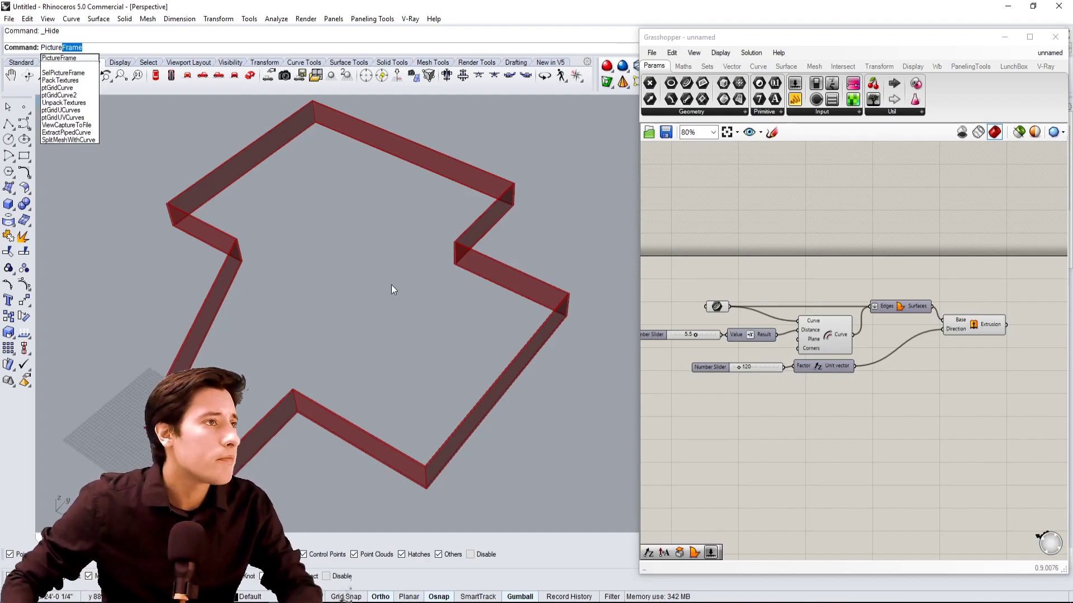
{"action": "left_click", "coordinate": [65, 63]}
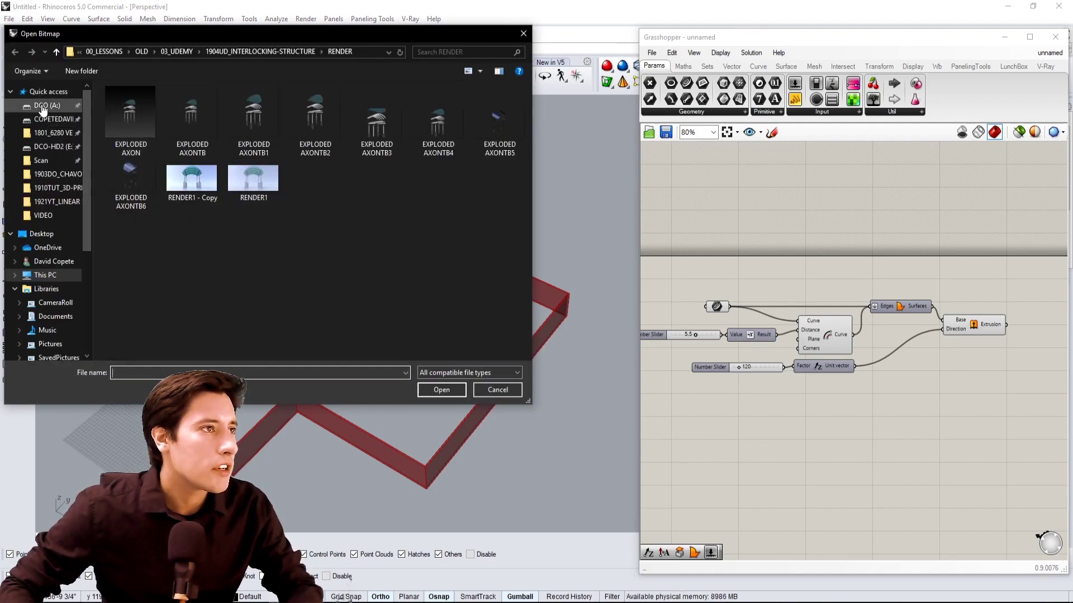
{"action": "left_click", "coordinate": [41, 234]}
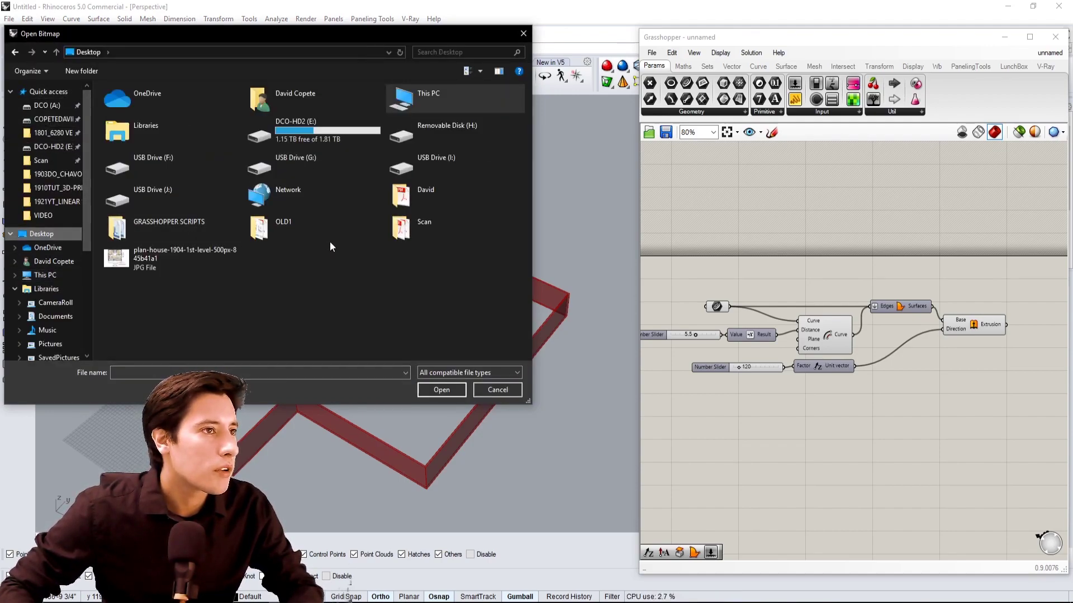
{"action": "left_click", "coordinate": [168, 258]}
{"action": "left_click", "coordinate": [441, 390]}
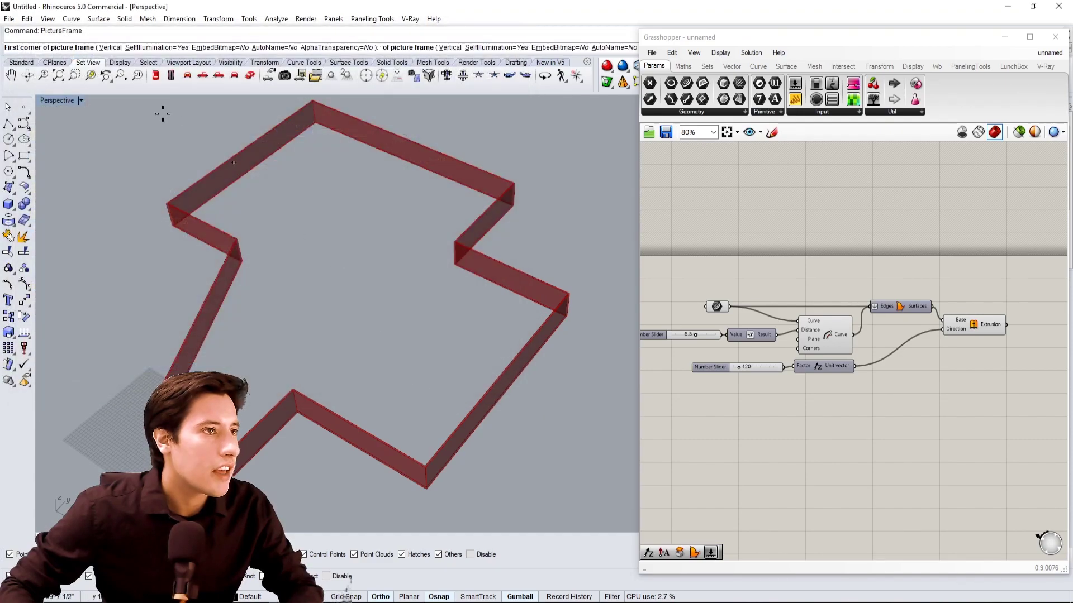
Maximize the Top view and place the floor plan picture by two corners over the lower part of the wall outline.
{"action": "double_click", "coordinate": [53, 101]}
{"action": "double_click", "coordinate": [40, 102]}
{"action": "scroll", "coordinate": [268, 251], "scroll_direction": "down", "scroll_amount": 5}
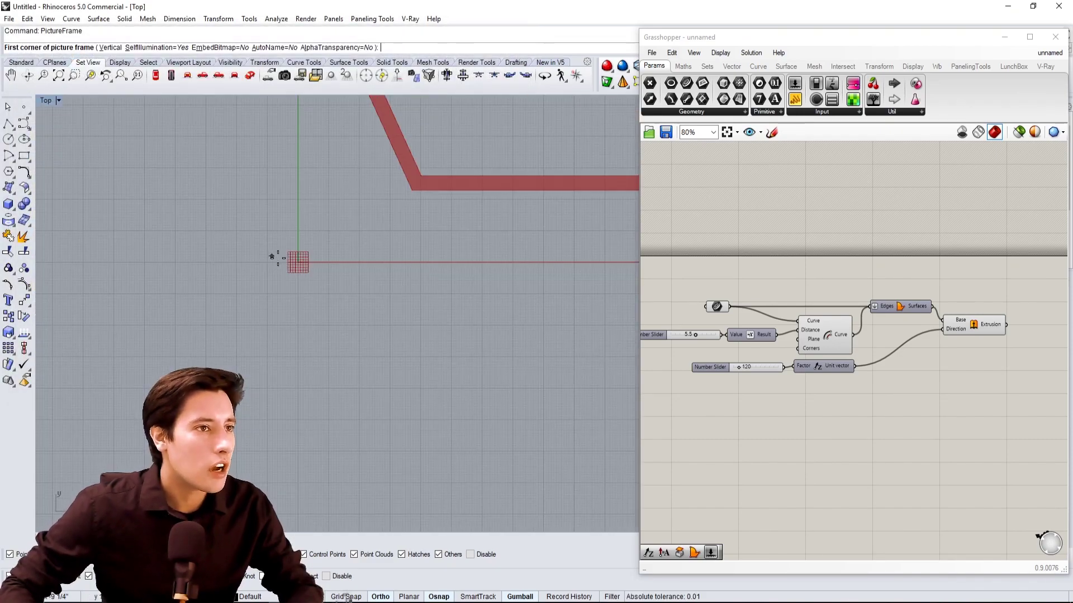
{"action": "scroll", "coordinate": [373, 269], "scroll_direction": "down", "scroll_amount": 8}
{"action": "left_click", "coordinate": [362, 343]}
{"action": "left_click", "coordinate": [528, 251]}
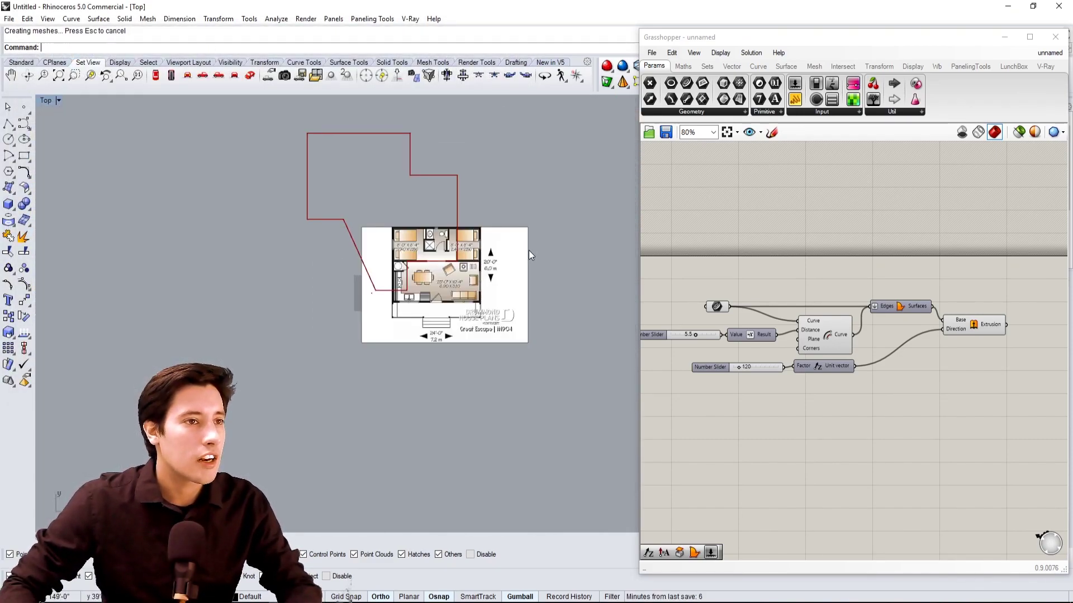
Move the floor plan picture off the Grasshopper wall outline into the empty area on its left.
{"action": "left_click_drag", "start_coordinate": [473, 290], "coordinate": [184, 290]}
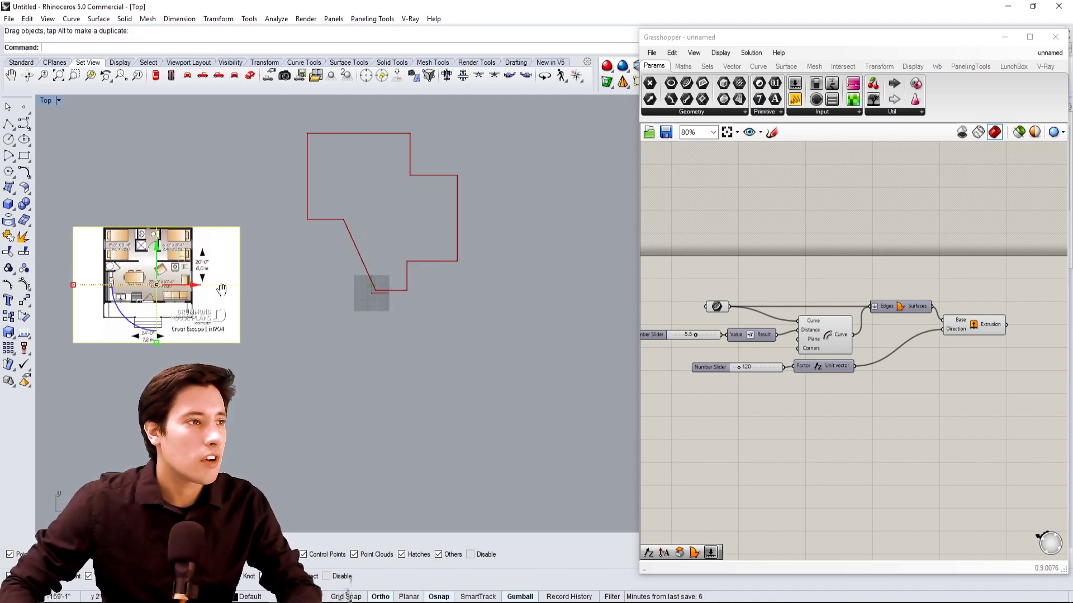
{"action": "right_click_drag", "start_coordinate": [220, 290], "coordinate": [382, 293]}
{"action": "scroll", "coordinate": [346, 275], "scroll_direction": "up", "scroll_amount": 2}
Scale the floor plan picture from one front door jamb to the other so the door opening is 3' wide.
{"action": "left_click", "coordinate": [481, 284]}
{"action": "scroll", "coordinate": [369, 308], "scroll_direction": "up", "scroll_amount": 6}
{"action": "left_click", "coordinate": [371, 321]}
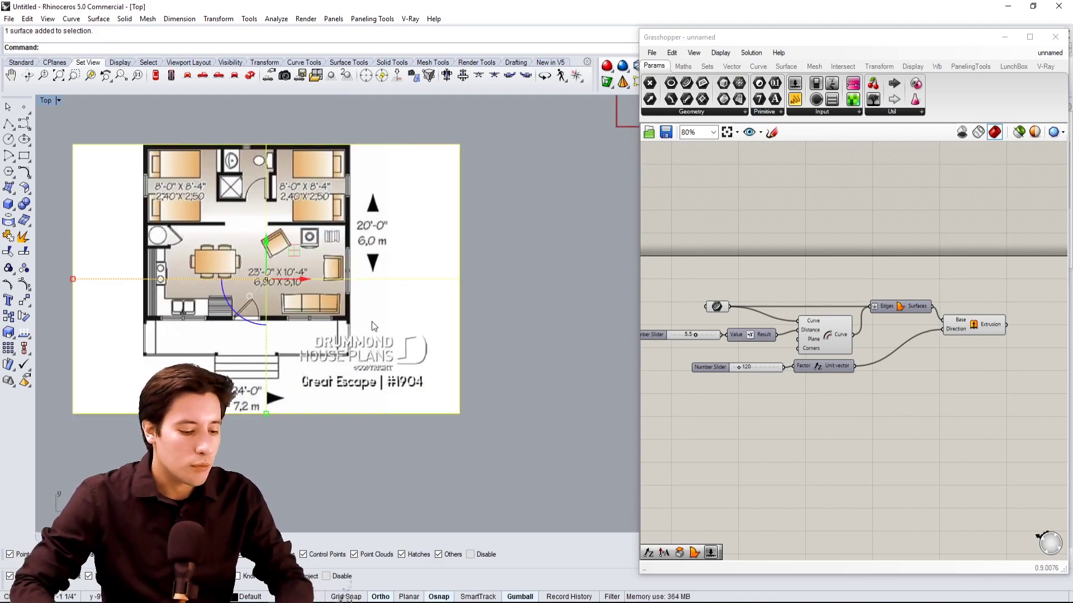
{"action": "type", "text": "scale"}
{"action": "key", "text": "Return"}
{"action": "scroll", "coordinate": [218, 315], "scroll_direction": "up", "scroll_amount": 8}
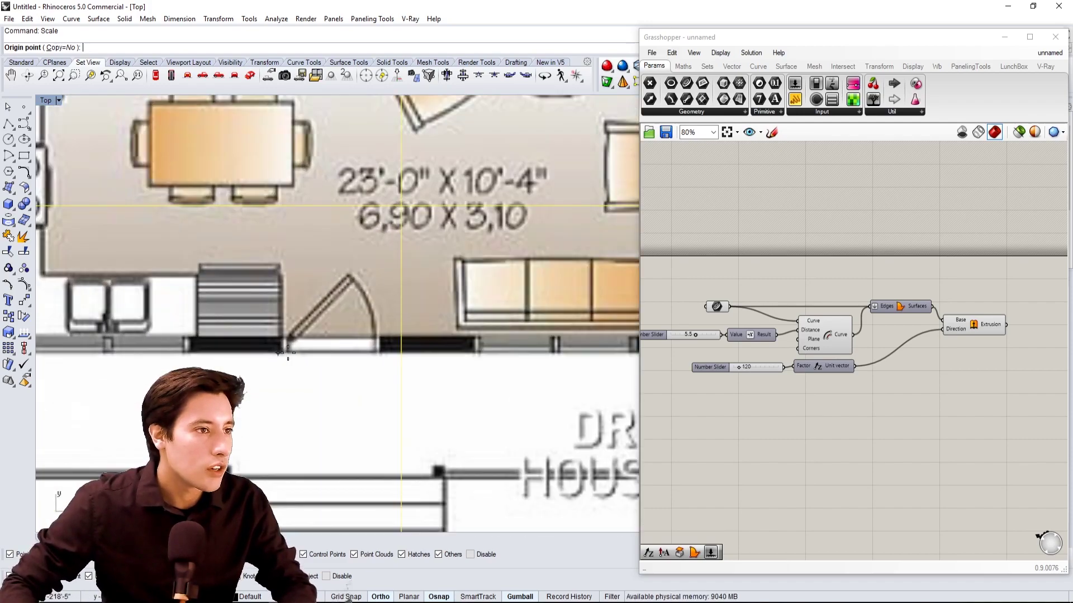
{"action": "left_click", "coordinate": [284, 345]}
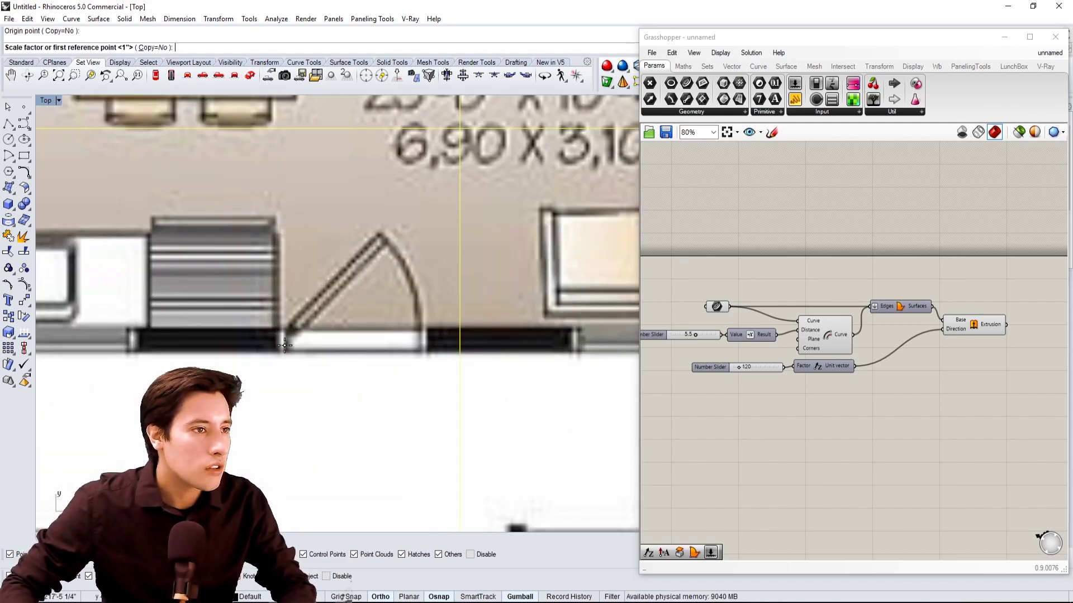
{"action": "left_click", "coordinate": [419, 338]}
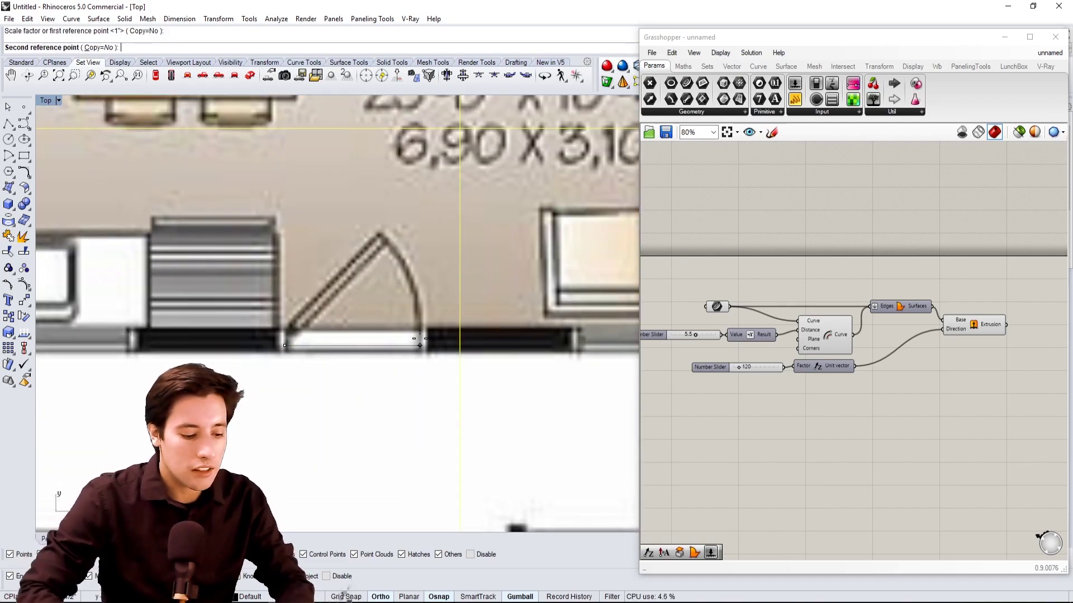
{"action": "type", "text": "3'"}
{"action": "key", "text": "Return"}
{"action": "scroll", "coordinate": [420, 340], "scroll_direction": "down", "scroll_amount": 8}
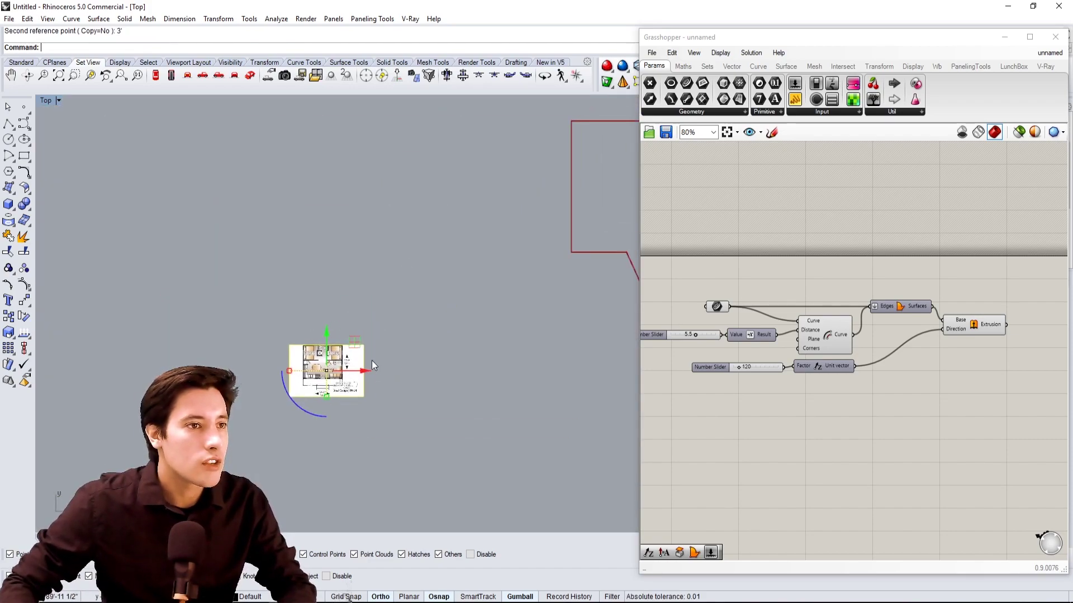
Move the scaled floor plan picture closer to the wall outline and inspect its rooms in the Top view.
{"action": "scroll", "coordinate": [373, 374], "scroll_direction": "up", "scroll_amount": 3}
{"action": "scroll", "coordinate": [375, 388], "scroll_direction": "down", "scroll_amount": 5}
{"action": "left_click", "coordinate": [338, 394]}
{"action": "left_click_drag", "start_coordinate": [318, 370], "coordinate": [494, 277]}
{"action": "scroll", "coordinate": [491, 278], "scroll_direction": "up", "scroll_amount": 14}
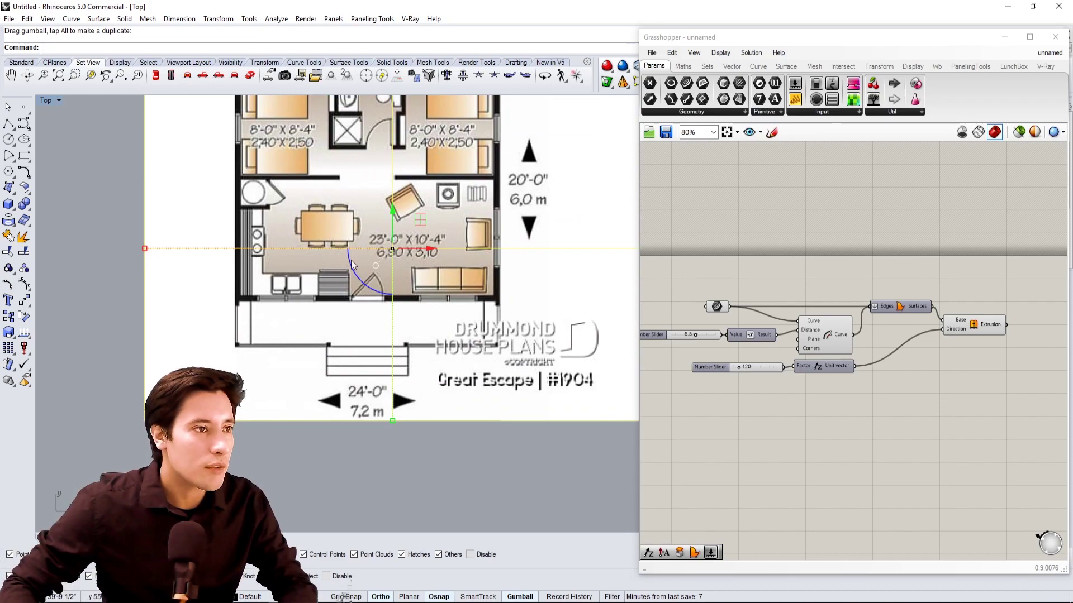
{"action": "scroll", "coordinate": [351, 260], "scroll_direction": "down", "scroll_amount": 8}
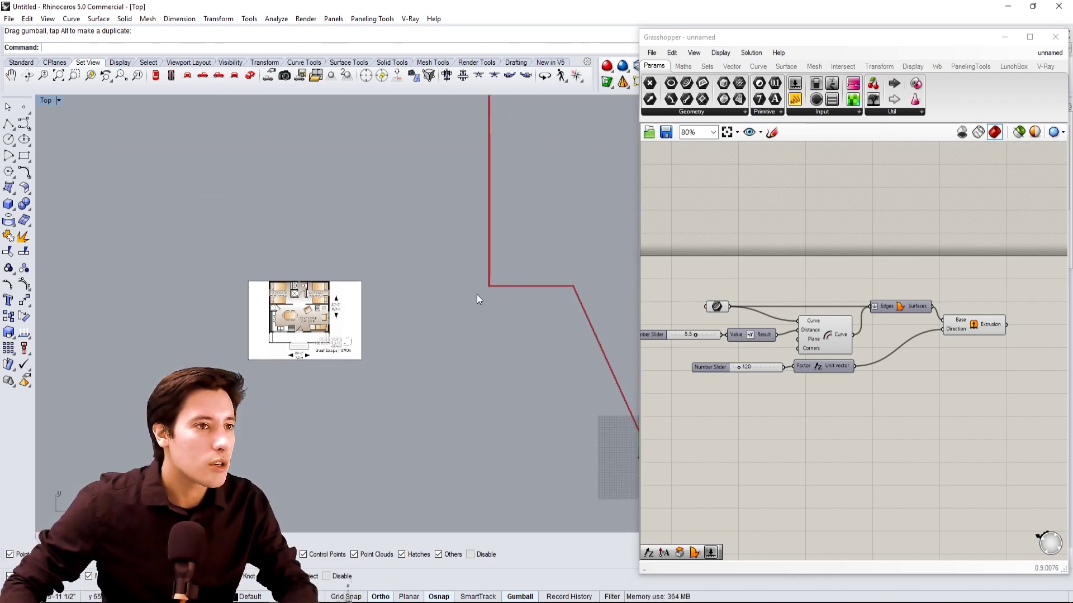
{"action": "scroll", "coordinate": [477, 294], "scroll_direction": "up", "scroll_amount": 4}
{"action": "right_click_drag", "start_coordinate": [272, 291], "coordinate": [361, 278]}
Move the Grasshopper window aside to uncover the Rhino layer list and make the purple layer current.
{"action": "left_click_drag", "start_coordinate": [893, 38], "coordinate": [755, 22]}
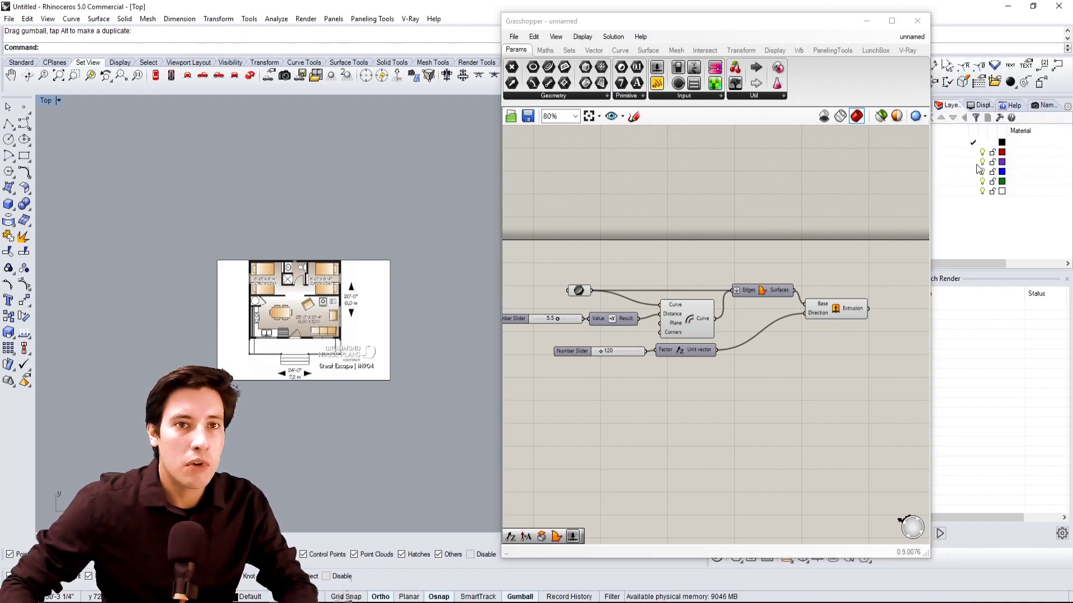
{"action": "left_click", "coordinate": [973, 164]}
Set the floor plan picture's material transparency to about 60% so that the walls can be traced over it.
{"action": "left_click", "coordinate": [384, 300]}
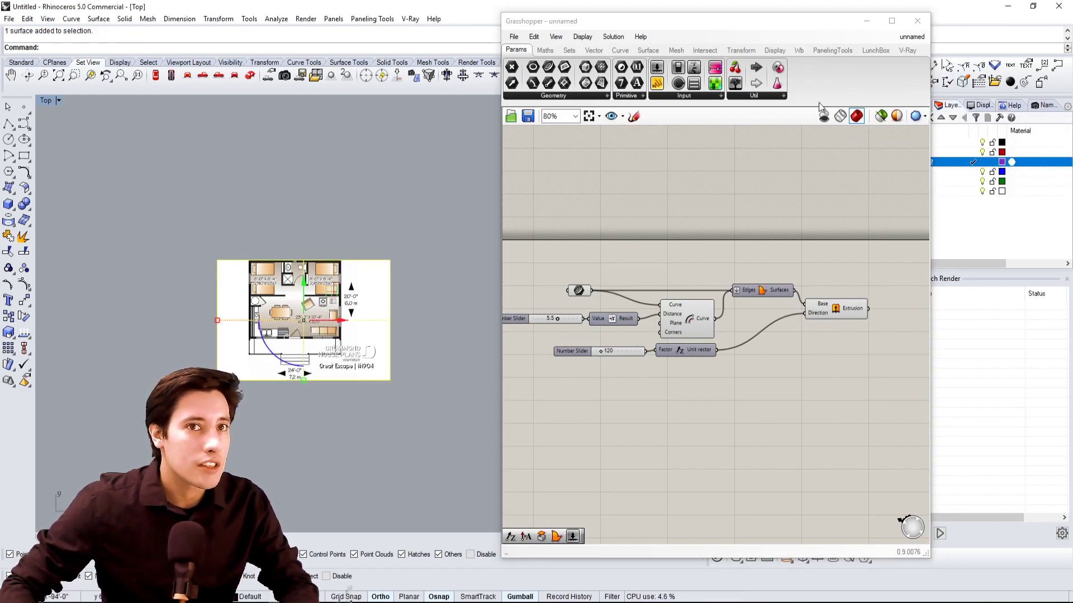
{"action": "left_click_drag", "start_coordinate": [774, 22], "coordinate": [673, 21]}
{"action": "left_click", "coordinate": [919, 106]}
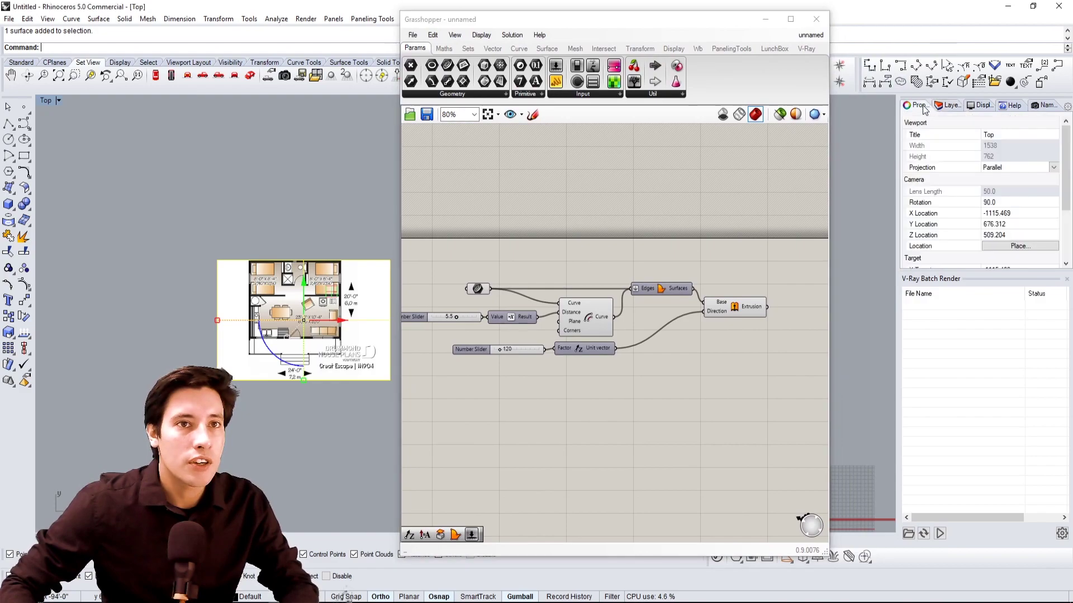
{"action": "left_click", "coordinate": [940, 122]}
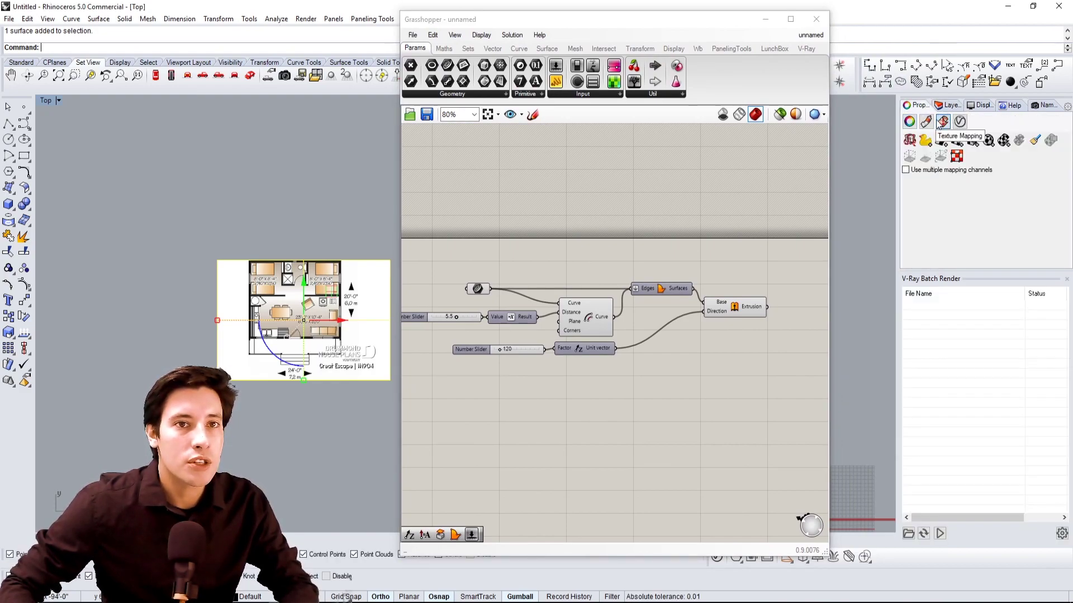
{"action": "left_click", "coordinate": [932, 122]}
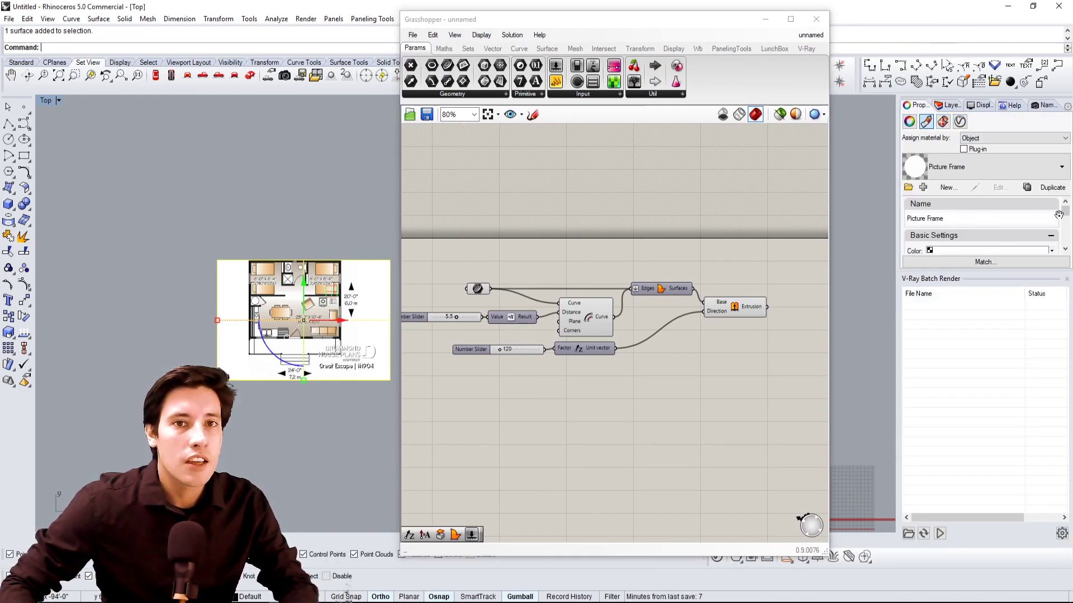
{"action": "scroll", "coordinate": [1066, 250], "scroll_direction": "down", "scroll_amount": 5}
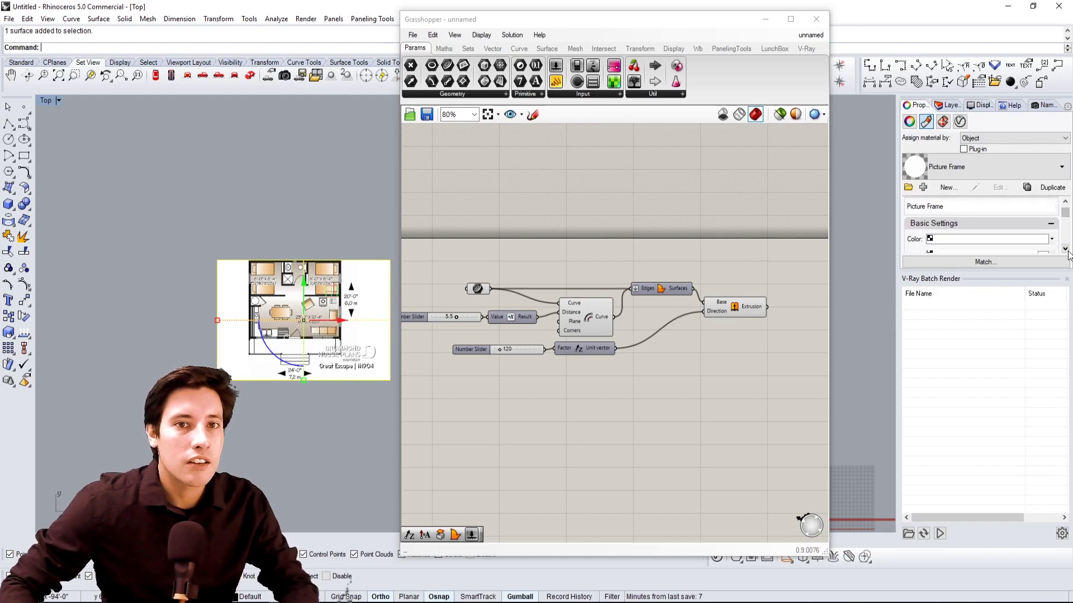
{"action": "left_click", "coordinate": [972, 264]}
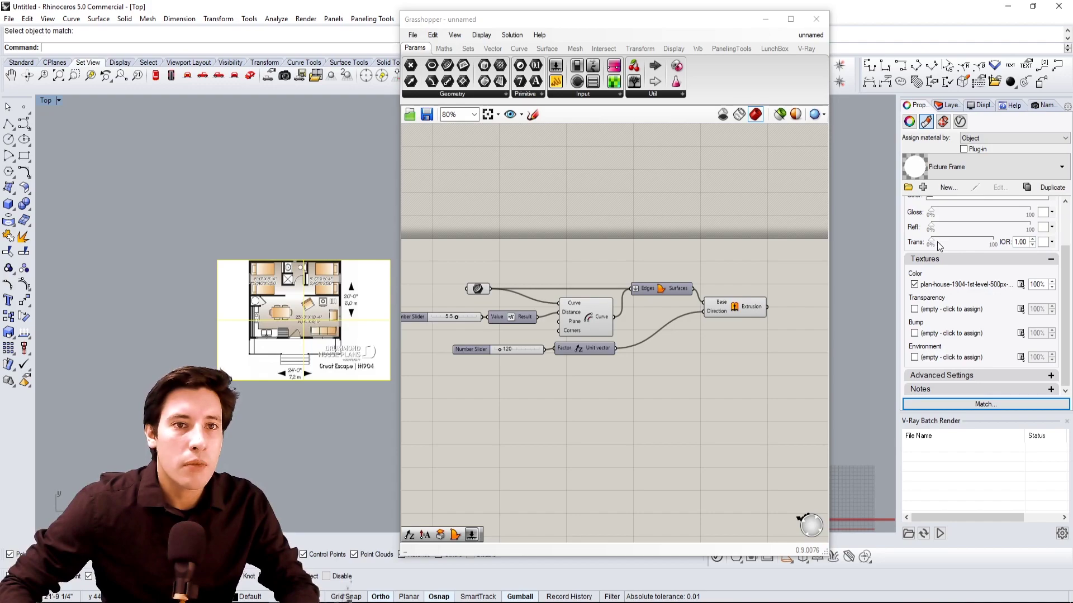
{"action": "left_click_drag", "start_coordinate": [943, 246], "coordinate": [964, 246]}
{"action": "left_click", "coordinate": [292, 232]}
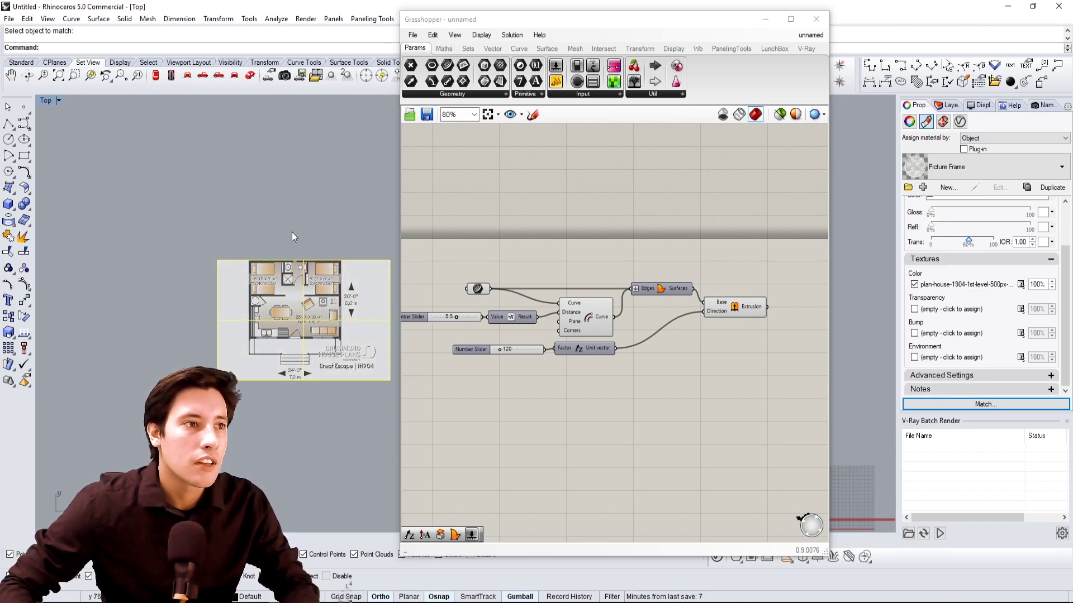
Trace the outer perimeter of the house walls on the floor plan picture with a closed four-corner polyline.
{"action": "scroll", "coordinate": [273, 271], "scroll_direction": "up", "scroll_amount": 6}
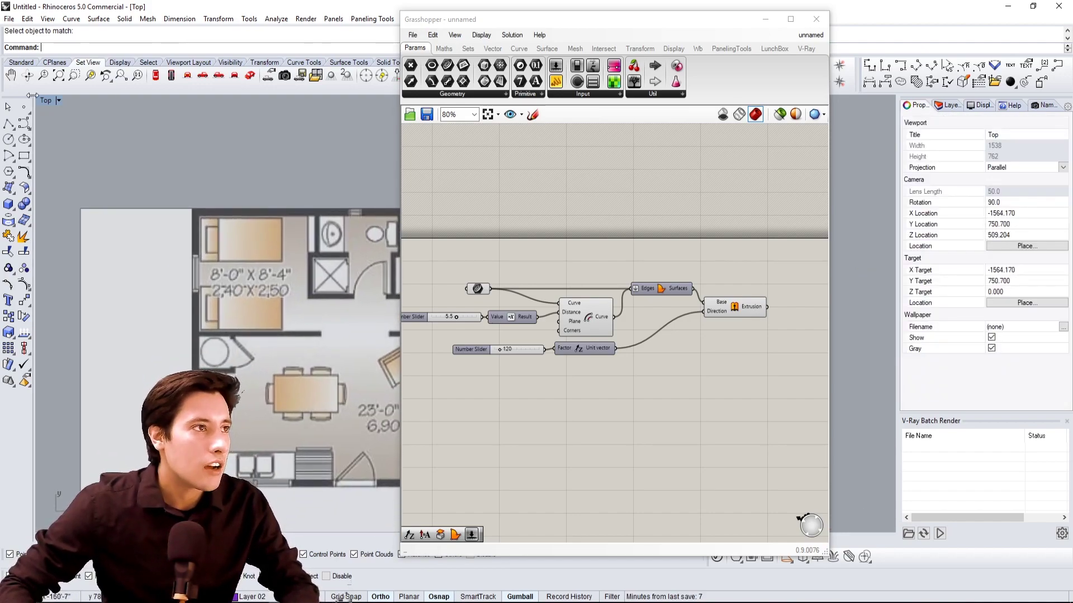
{"action": "left_click_drag", "start_coordinate": [676, 22], "coordinate": [880, 31]}
{"action": "left_click", "coordinate": [14, 126]}
{"action": "scroll", "coordinate": [187, 212], "scroll_direction": "up", "scroll_amount": 2}
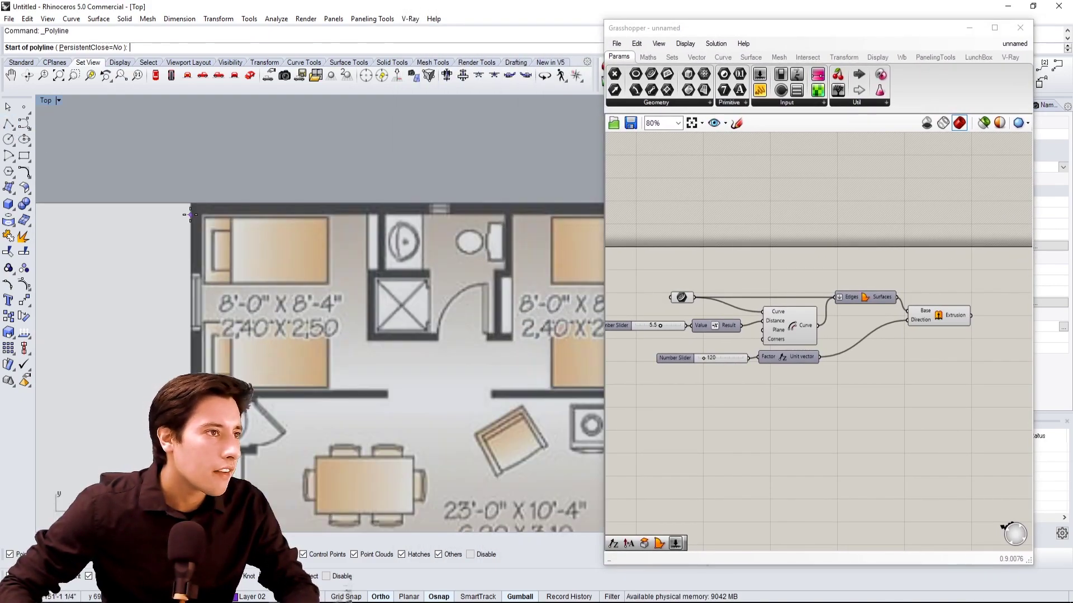
{"action": "scroll", "coordinate": [217, 367], "scroll_direction": "down", "scroll_amount": 2}
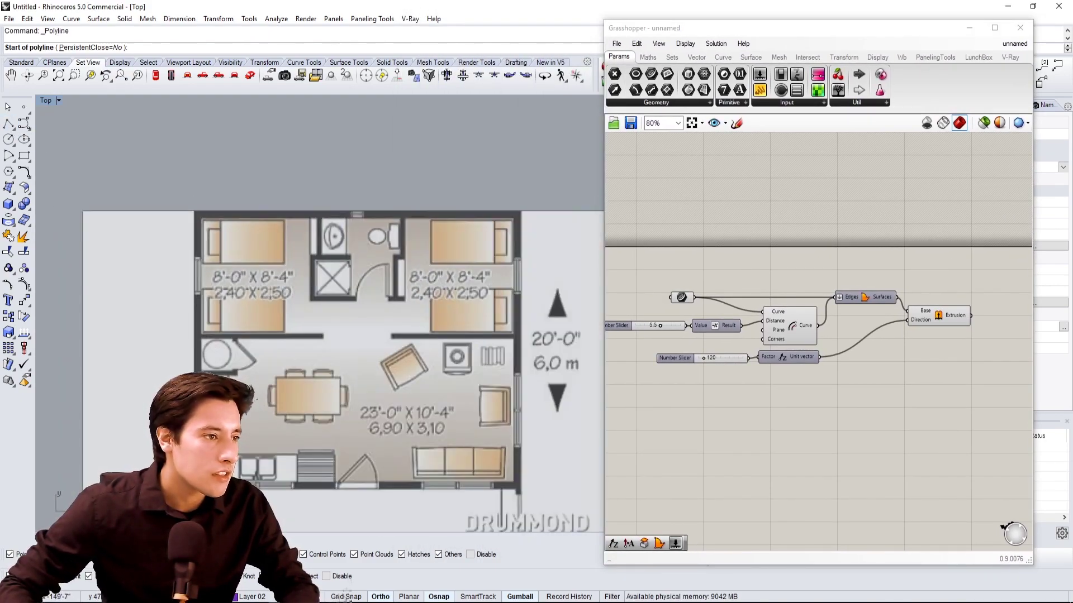
{"action": "left_click", "coordinate": [195, 209]}
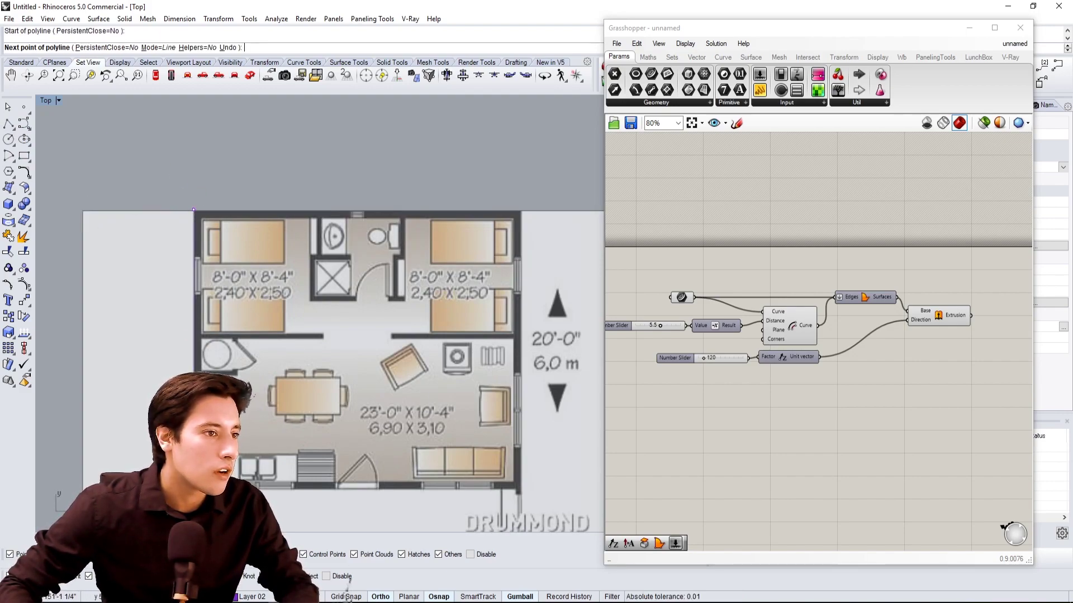
{"action": "left_click", "coordinate": [194, 485]}
{"action": "left_click", "coordinate": [521, 486]}
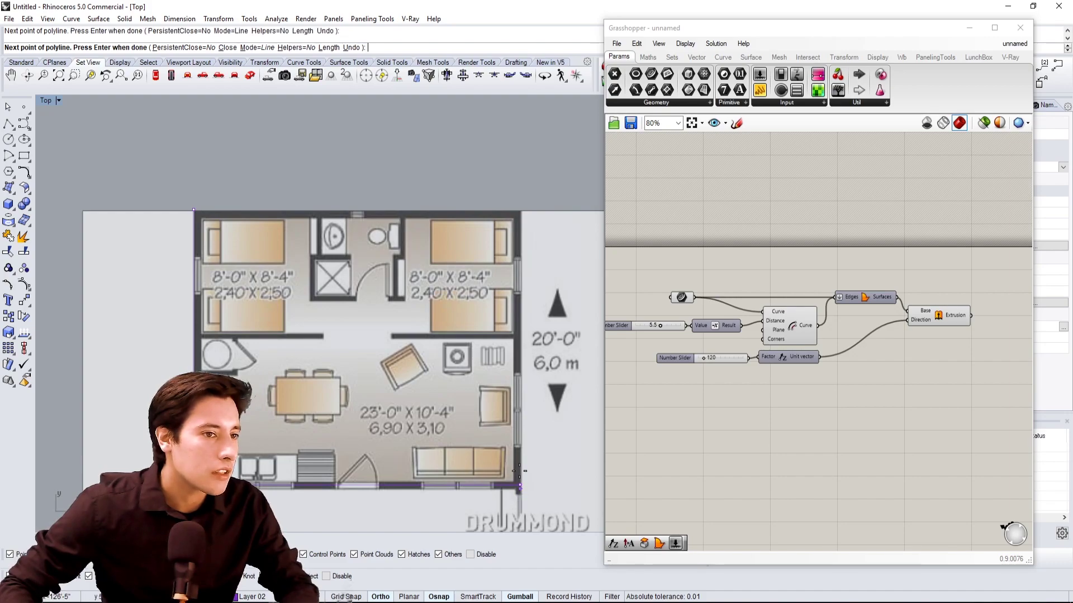
{"action": "left_click", "coordinate": [522, 211]}
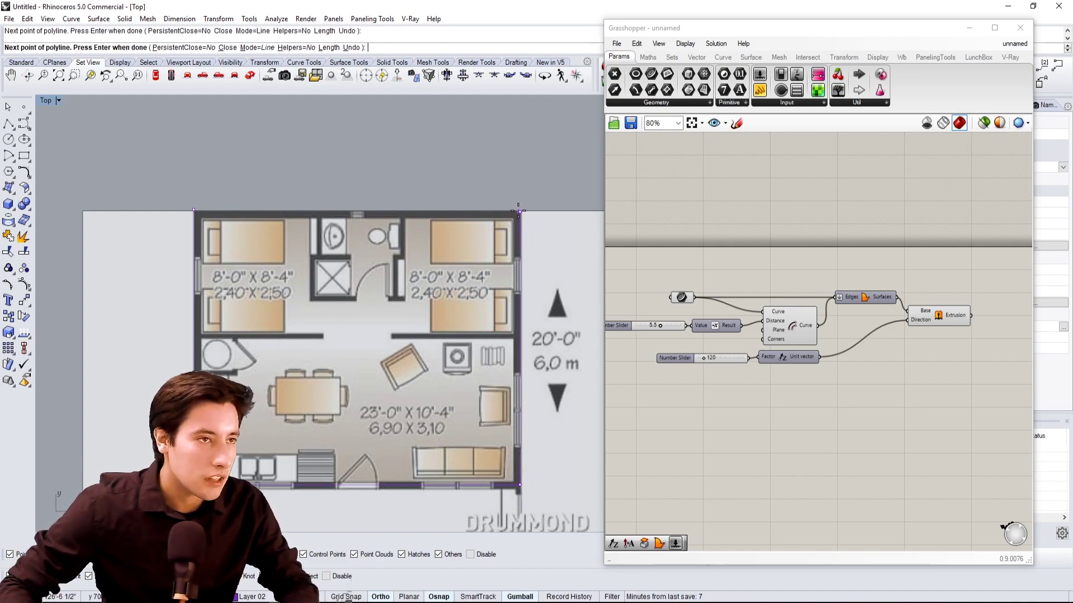
{"action": "type", "text": "C"}
{"action": "key", "text": "Return"}
Assign the traced house perimeter to the Grasshopper Curve parameter as its single curve.
{"action": "left_click", "coordinate": [520, 226]}
{"action": "left_click", "coordinate": [579, 258]}
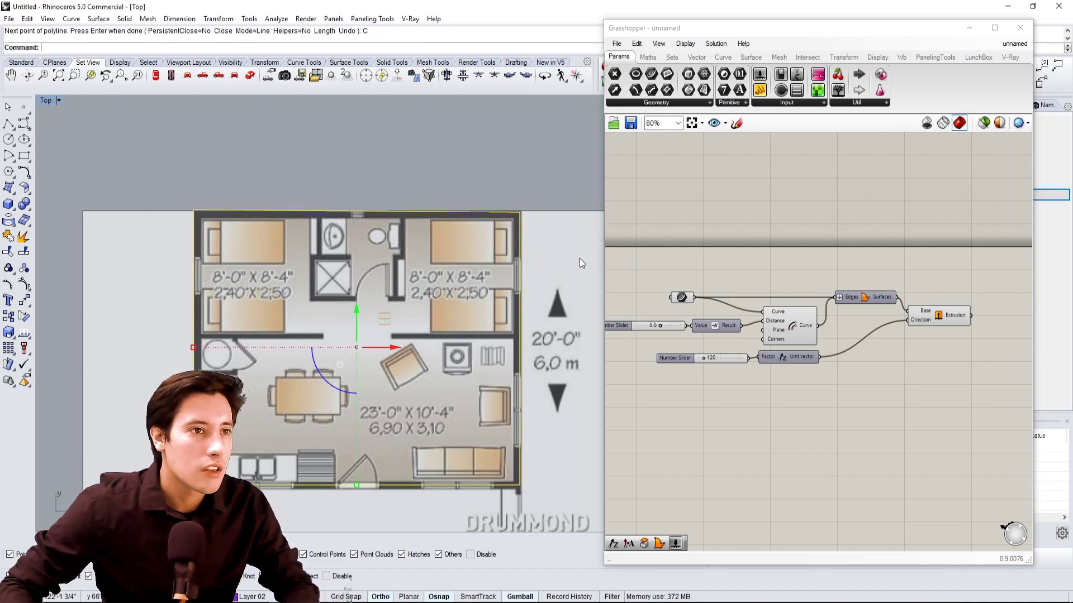
{"action": "right_click", "coordinate": [680, 298]}
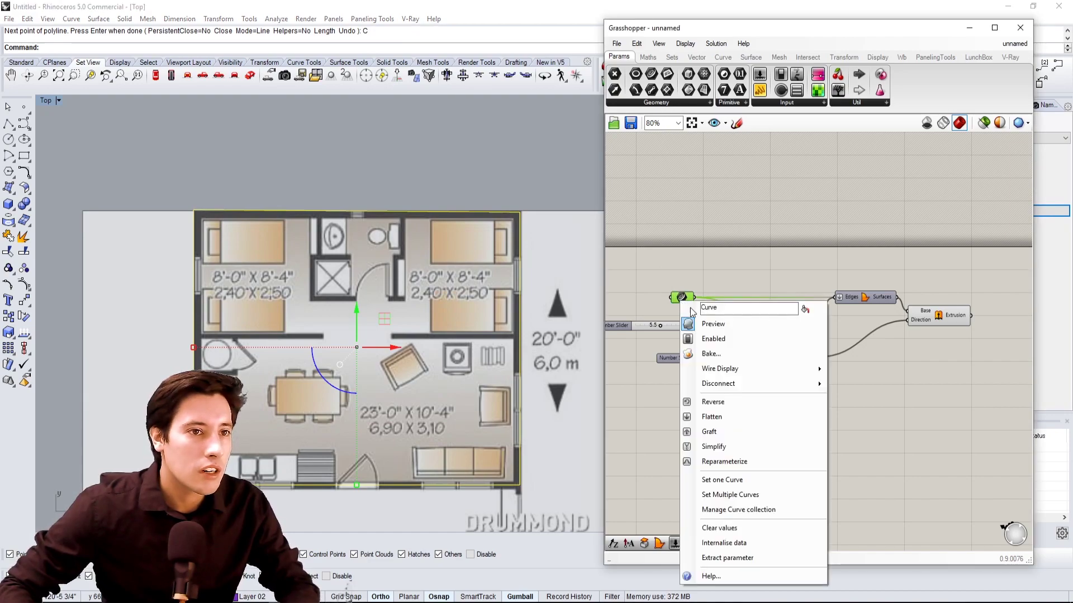
{"action": "left_click", "coordinate": [768, 487]}
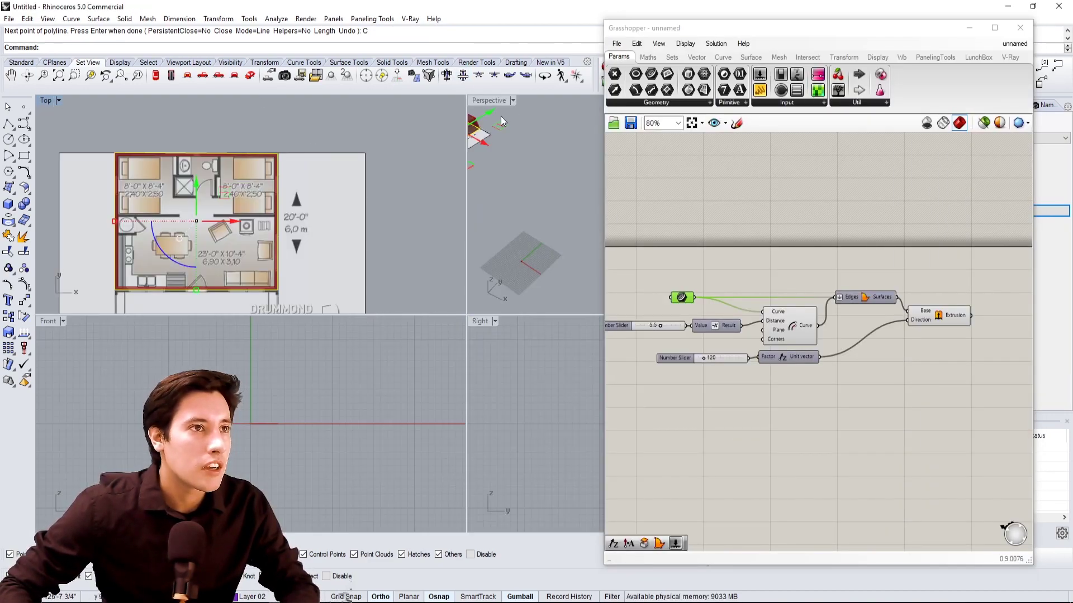
Examine the extruded exterior walls over the floor plan picture in a maximized Perspective view.
{"action": "left_click", "coordinate": [488, 101]}
{"action": "right_click_drag", "start_coordinate": [278, 200], "coordinate": [502, 267], "text": "shift"}
{"action": "left_click", "coordinate": [503, 267]}
{"action": "scroll", "coordinate": [195, 178], "scroll_direction": "up", "scroll_amount": 8}
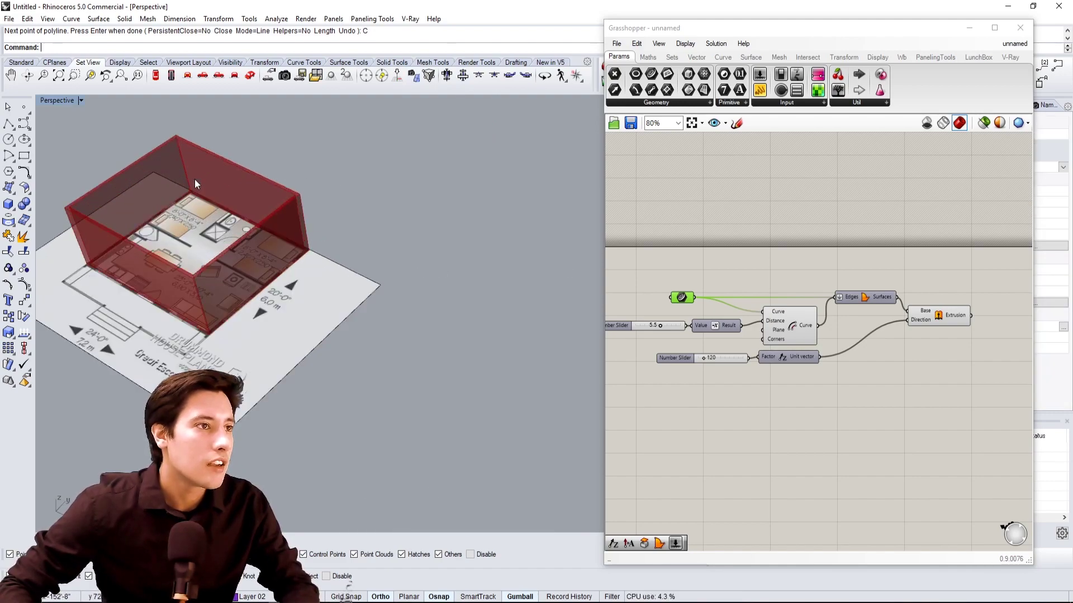
{"action": "scroll", "coordinate": [448, 318], "scroll_direction": "down", "scroll_amount": 3}
{"action": "right_click_drag", "start_coordinate": [431, 323], "coordinate": [523, 324]}
{"action": "left_click", "coordinate": [696, 269]}
{"action": "mouse_move", "coordinate": [402, 313]}
{"action": "right_mouse_down"}
{"action": "mouse_move", "coordinate": [368, 291]}
{"action": "mouse_move", "coordinate": [371, 277]}
{"action": "mouse_move", "coordinate": [370, 330]}
{"action": "mouse_move", "coordinate": [386, 328]}
{"action": "mouse_move", "coordinate": [384, 317]}
{"action": "right_mouse_up"}
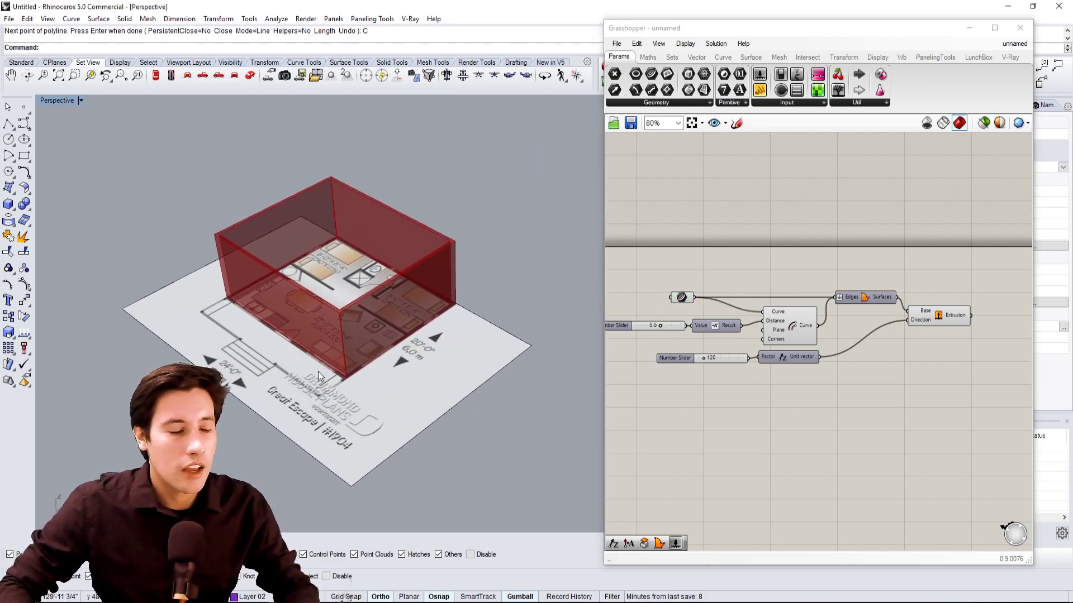